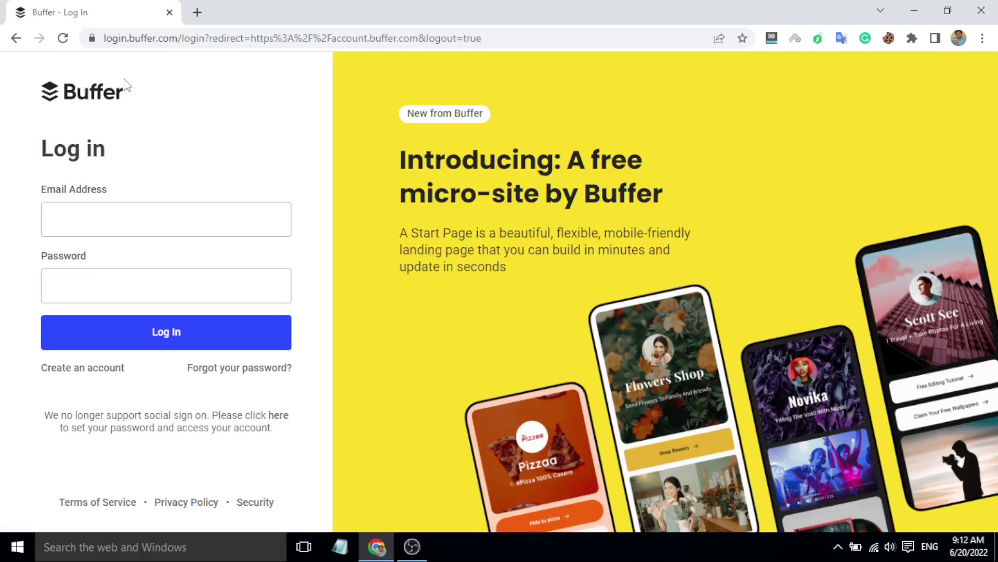
# - Sign up for a Buffer account with the saved email, a password and the reCAPTCHA check
pyautogui.click(146, 337)
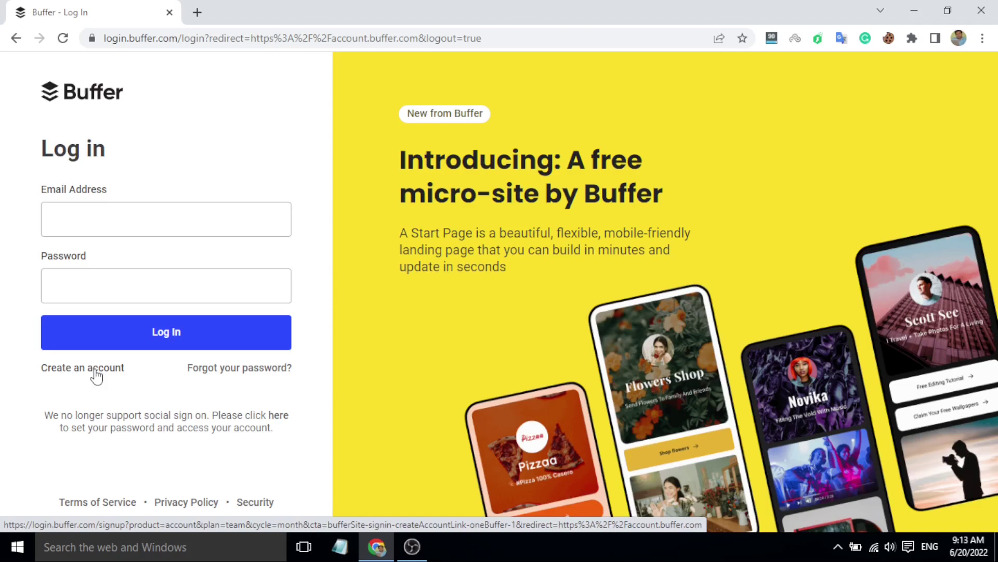
pyautogui.click(96, 373)
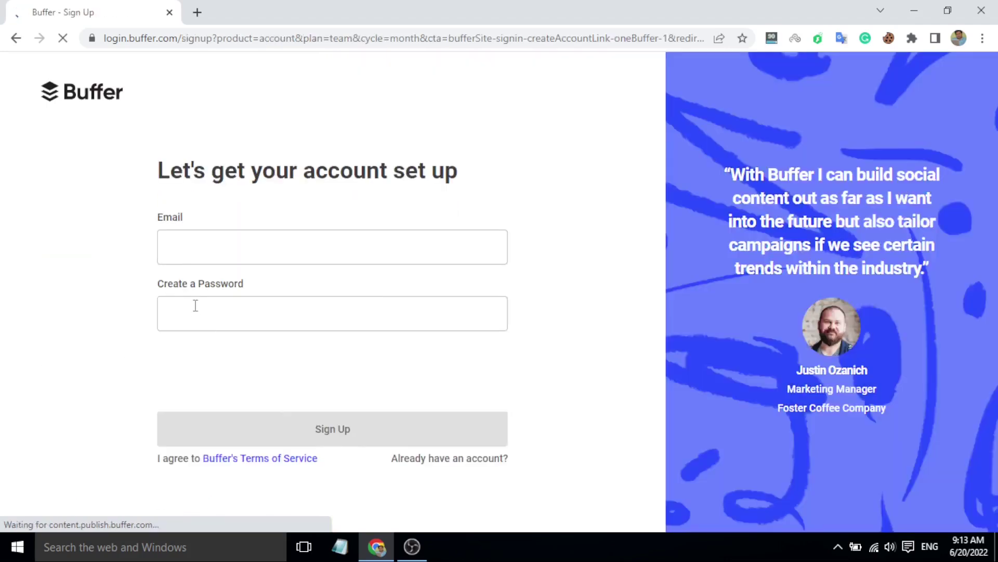
pyautogui.click(208, 258)
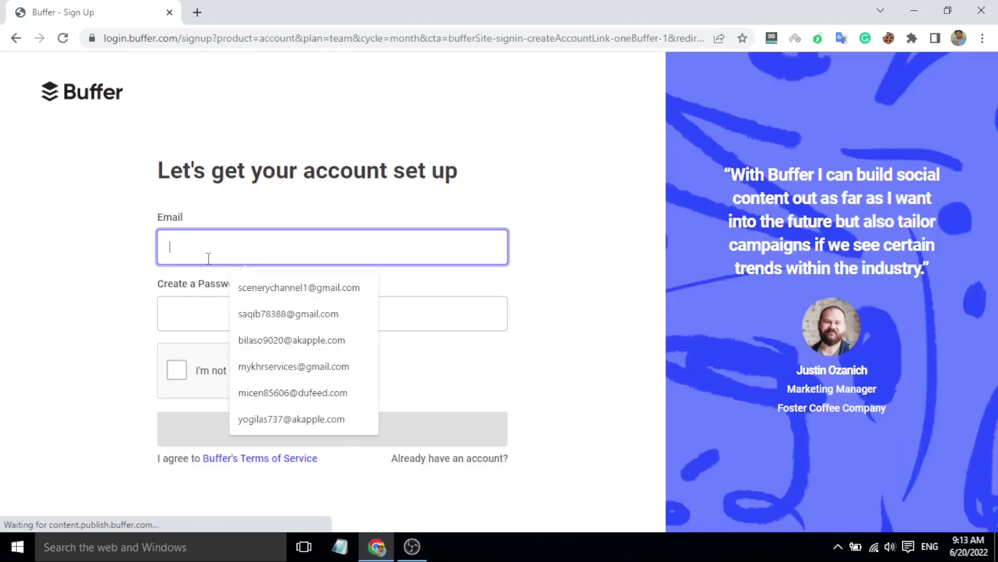
pyautogui.click(286, 292)
pyautogui.click(237, 304)
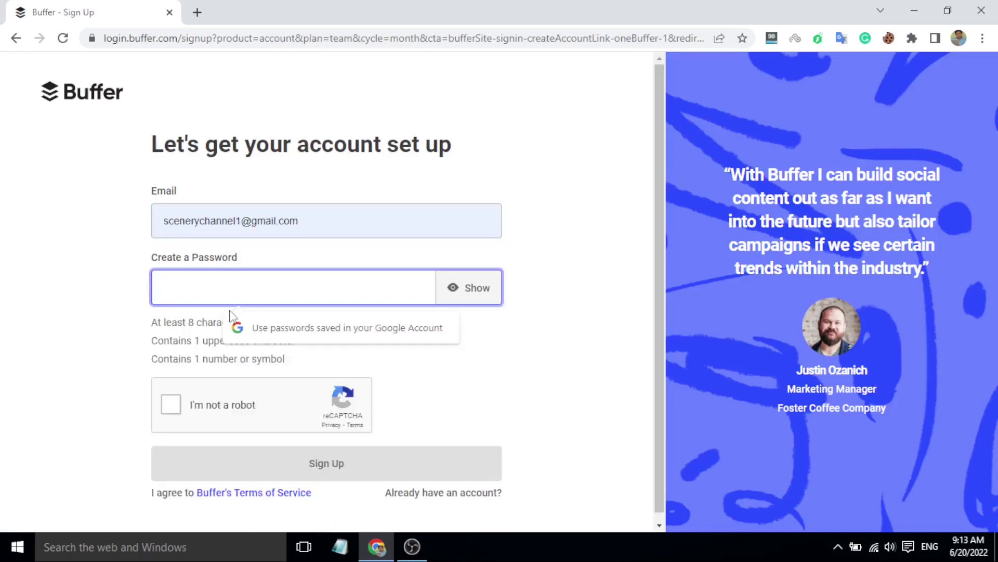
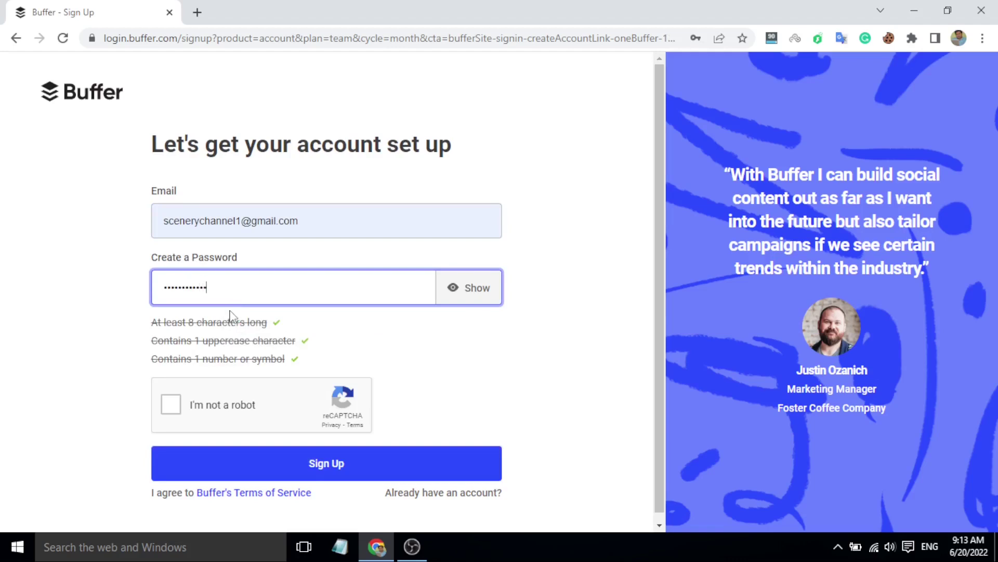
pyautogui.click(170, 406)
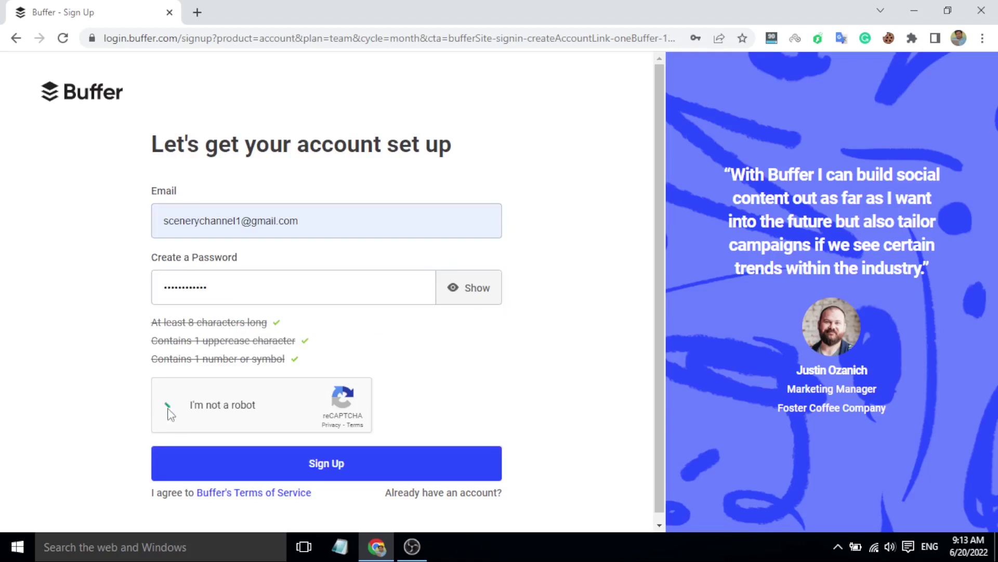
pyautogui.click(368, 463)
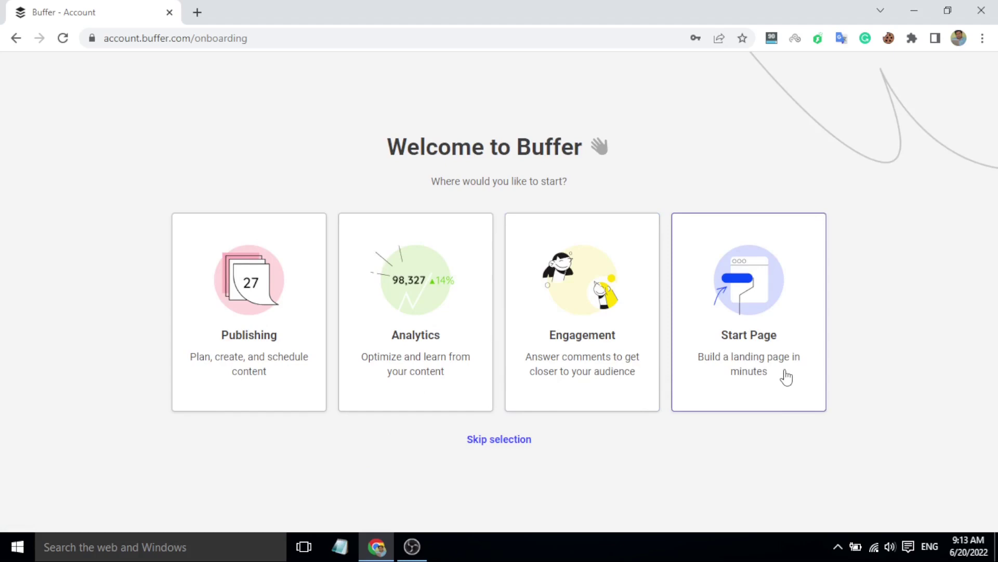
# - Choose Publishing as the starting point and skip connecting a channel to explore first
pyautogui.click(248, 346)
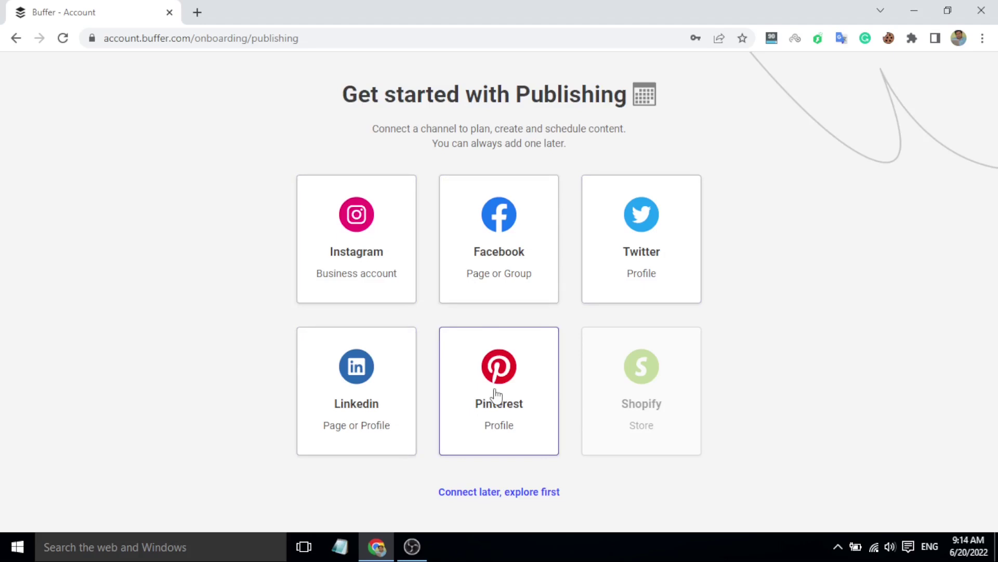
pyautogui.click(492, 497)
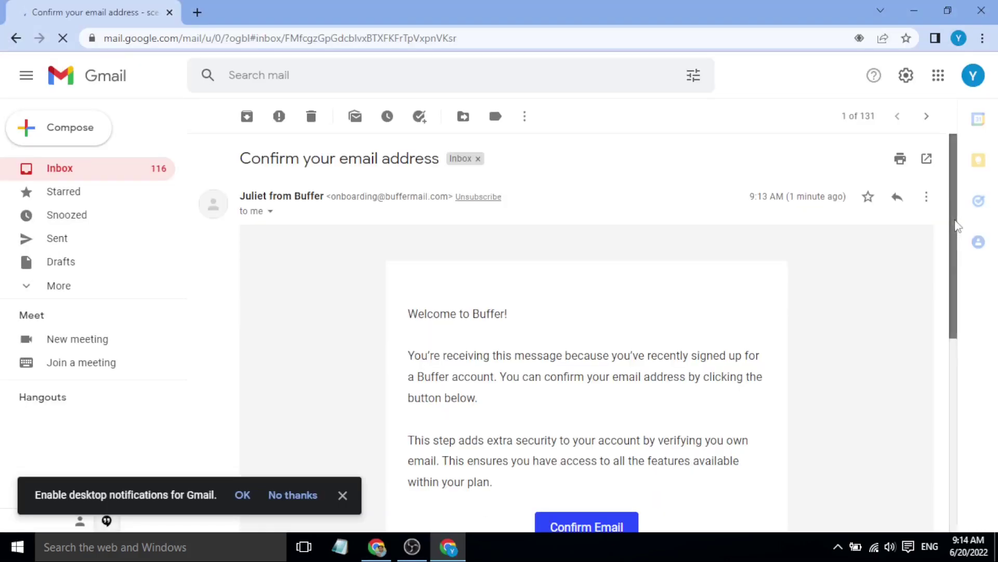
# - Confirm the Buffer sign-up email from Gmail, then return to Buffer to connect a channel
pyautogui.scroll(-3, 728, 336)
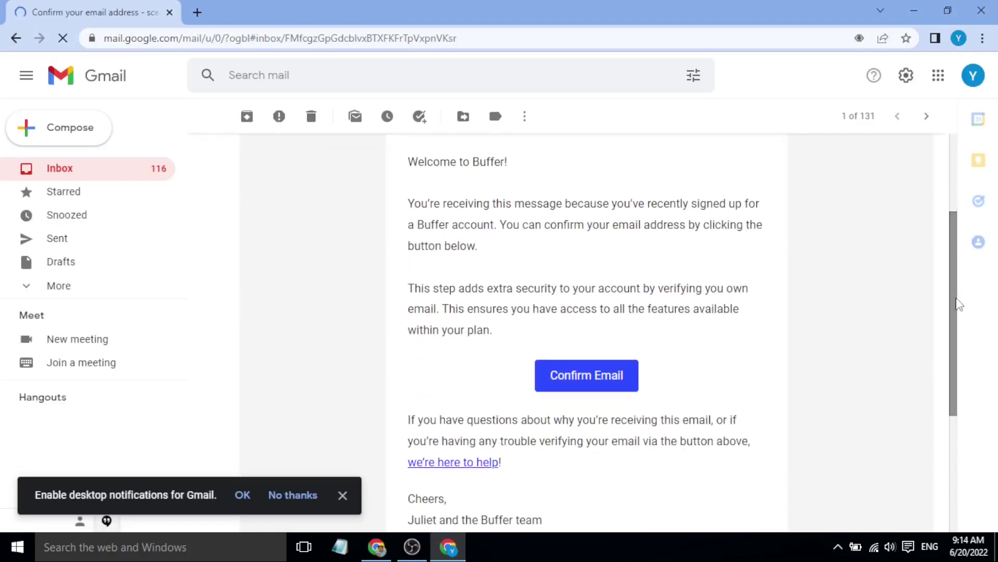
pyautogui.click(589, 374)
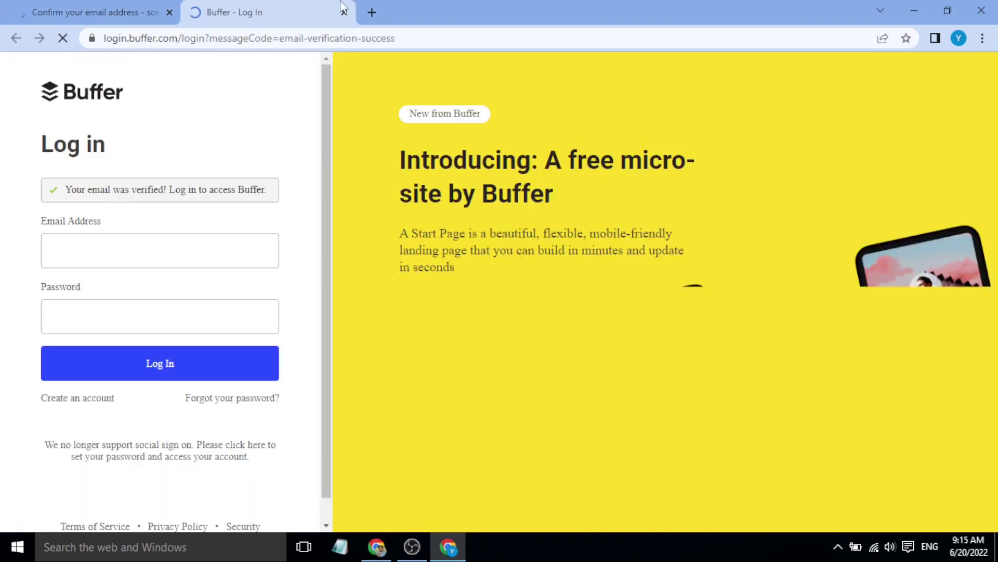
pyautogui.click(390, 555)
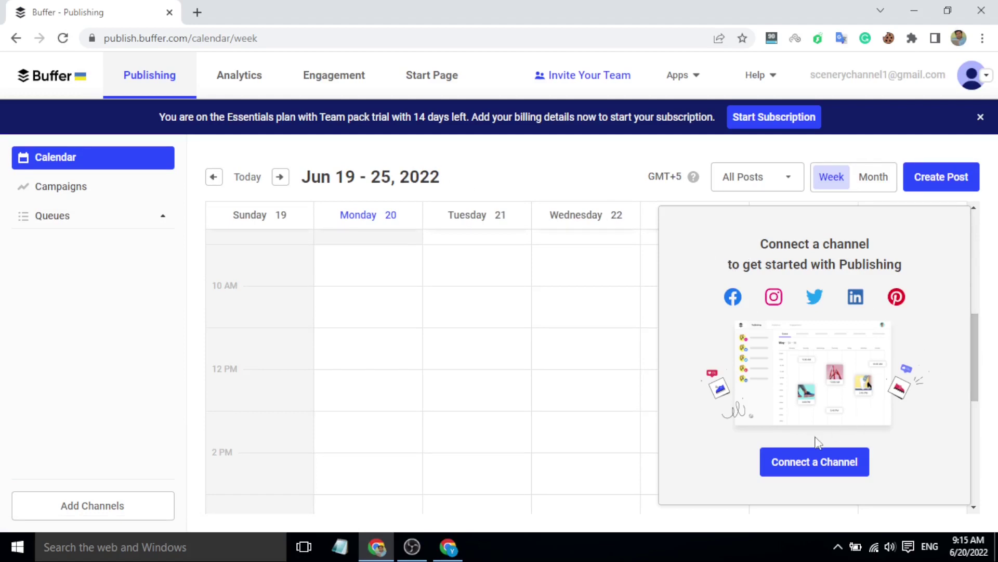
pyautogui.click(816, 462)
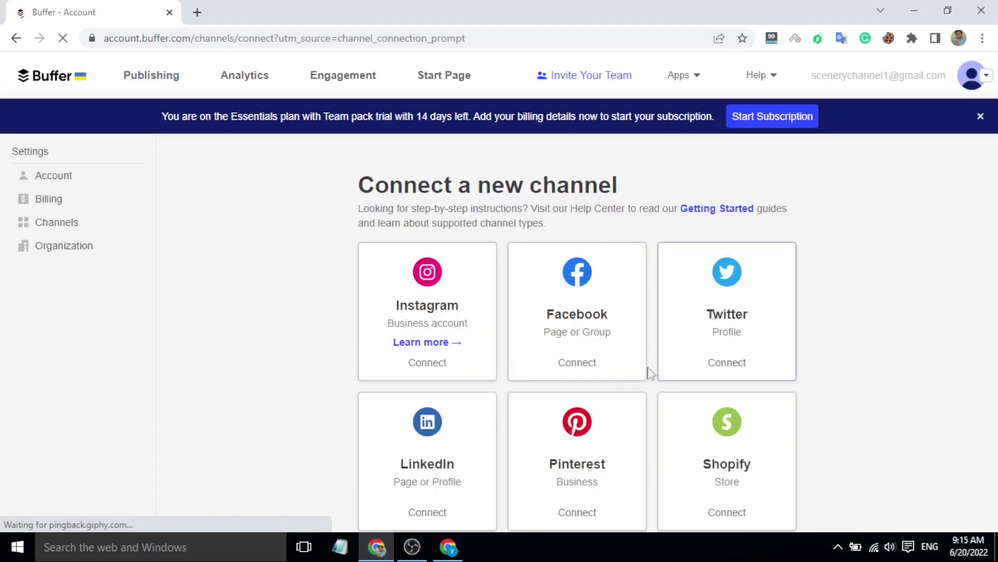
# - Connect the KHR Services Facebook Page to Buffer as its first channel
pyautogui.click(580, 364)
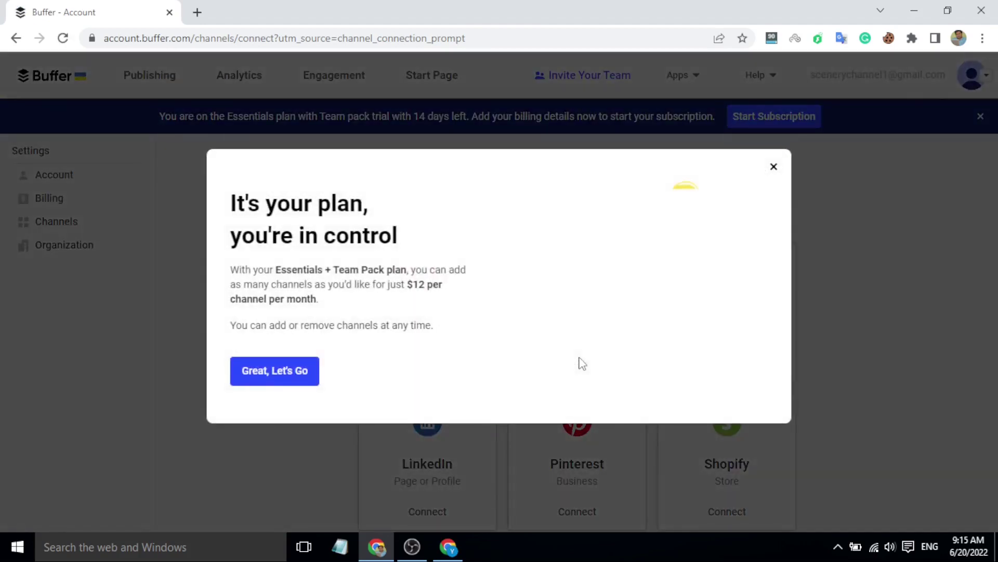
pyautogui.click(289, 384)
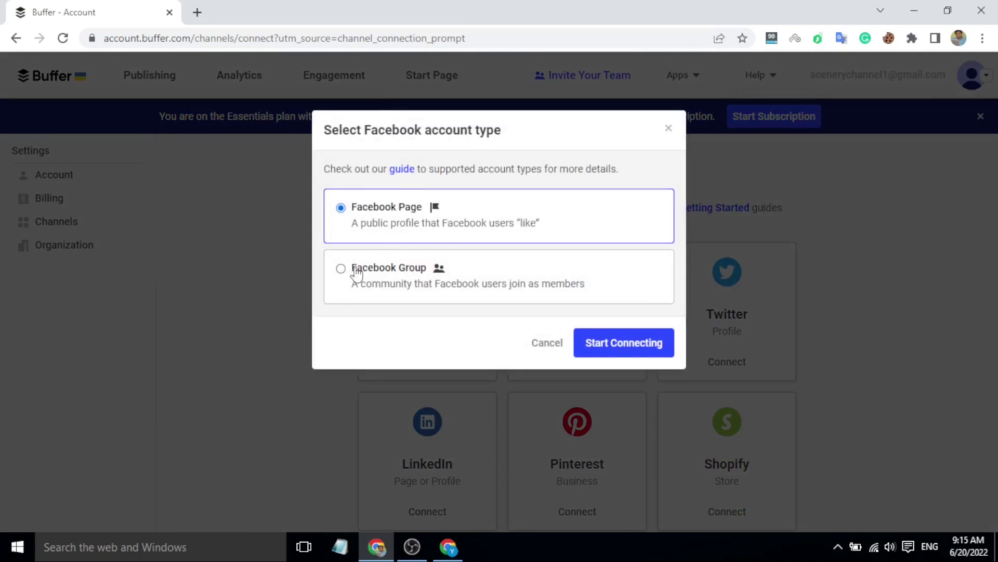
pyautogui.click(614, 343)
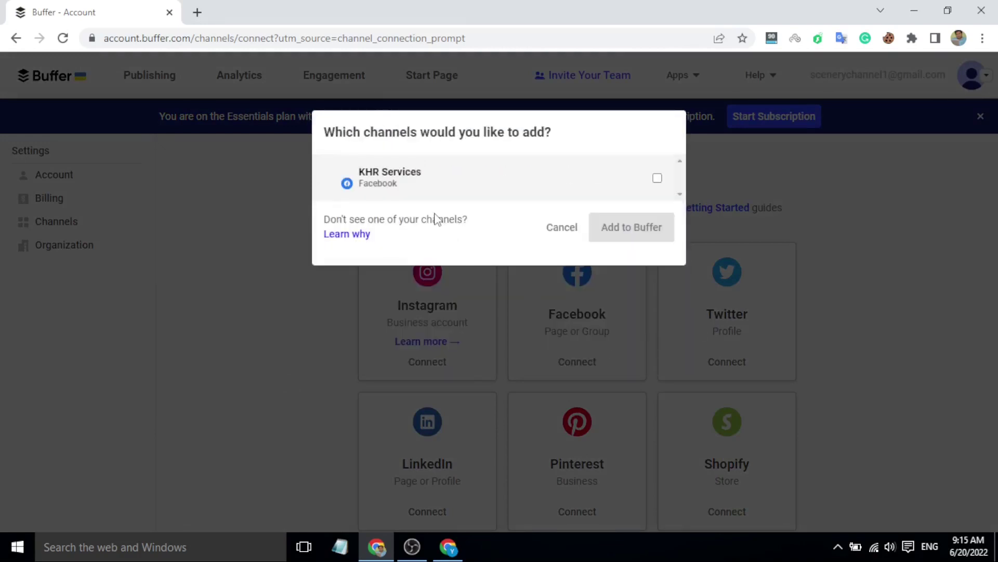
pyautogui.click(657, 178)
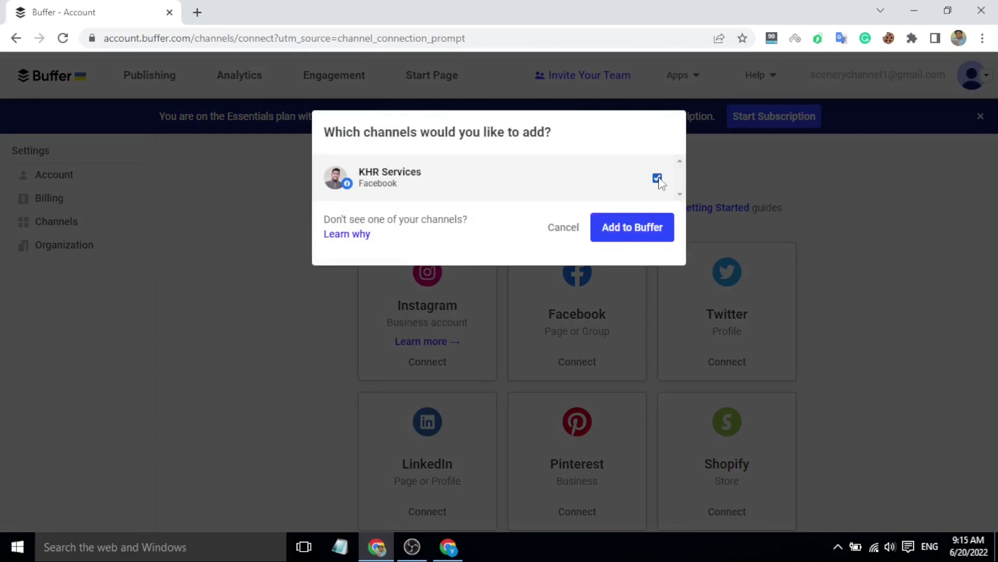
pyautogui.click(636, 230)
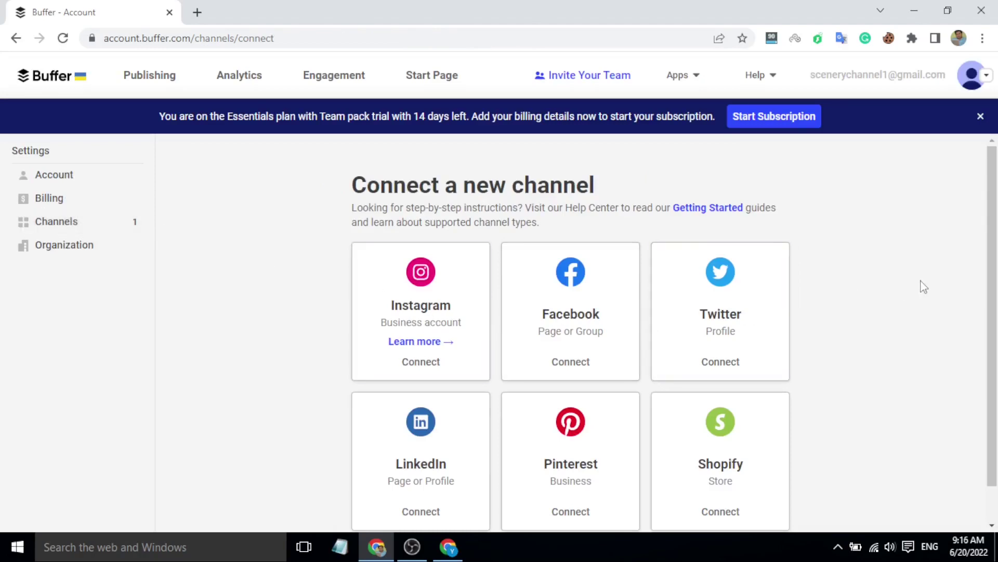
pyautogui.scroll(-1, 944, 266)
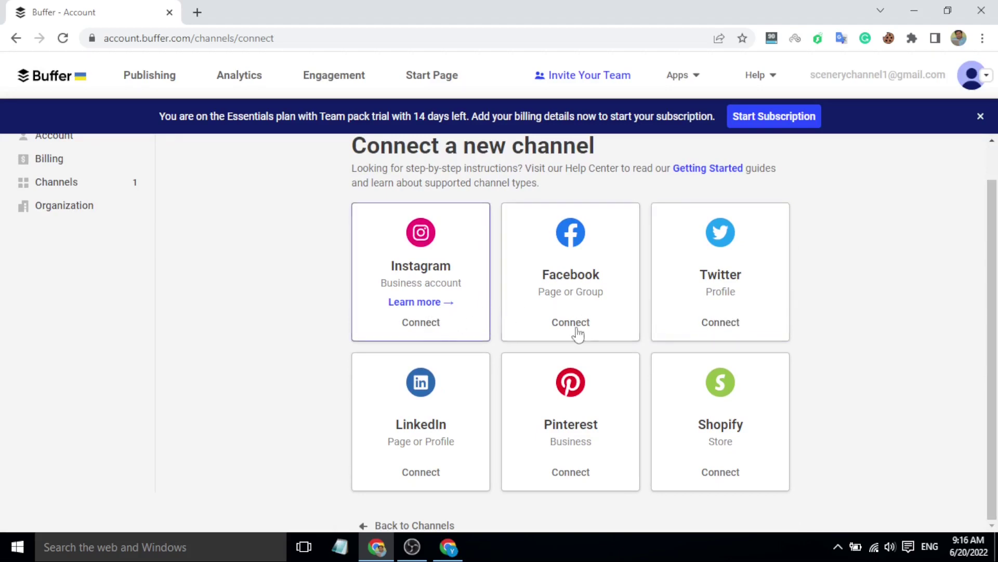
# - Sign in to LinkedIn and add the LinkedIn Profile to Buffer as a second channel
pyautogui.click(436, 449)
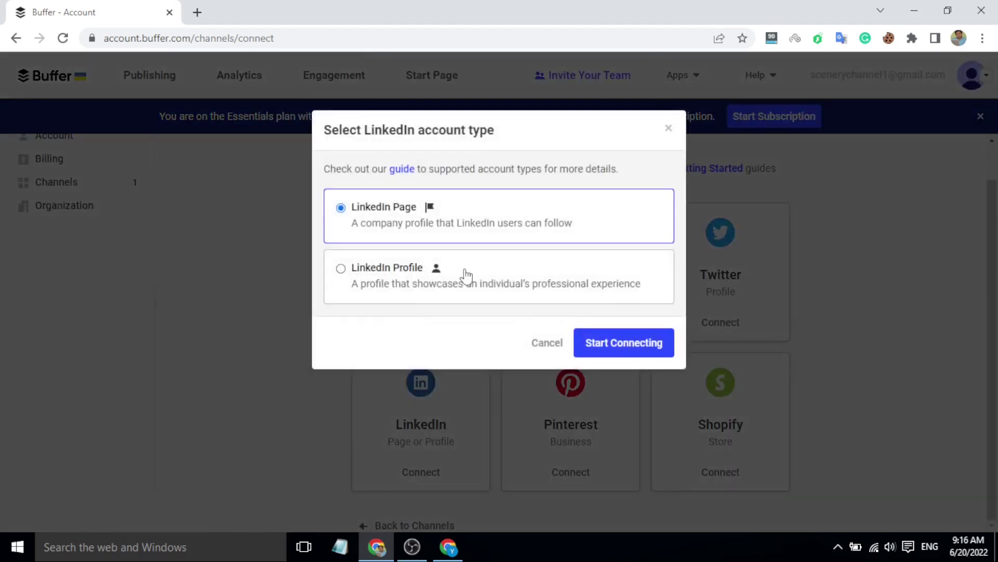
pyautogui.click(341, 272)
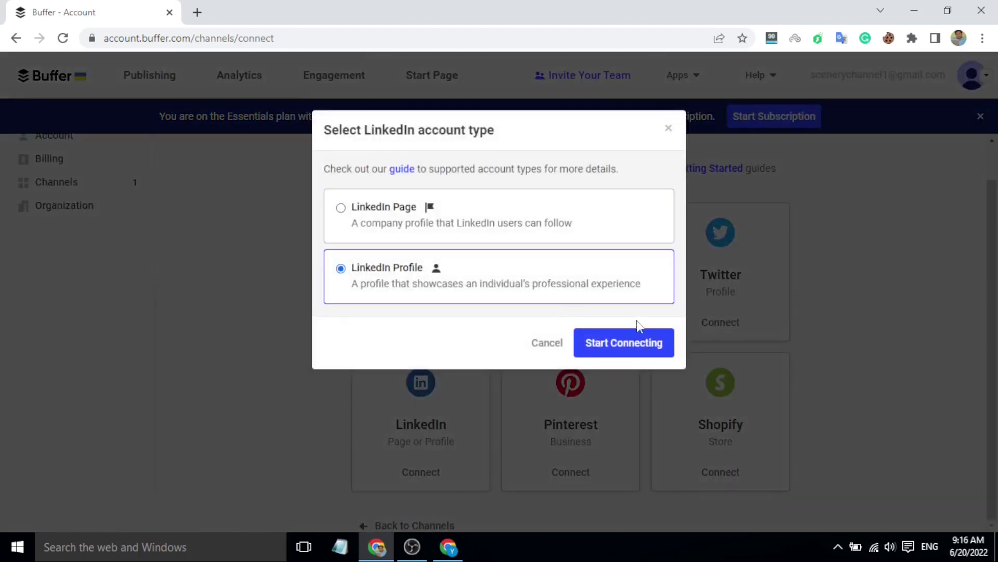
pyautogui.click(598, 343)
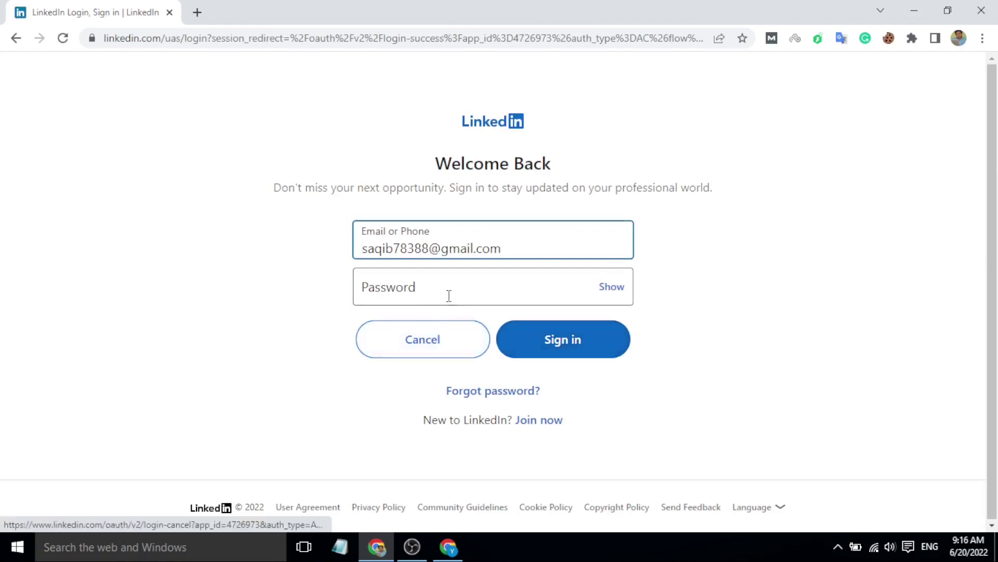
pyautogui.click(449, 296)
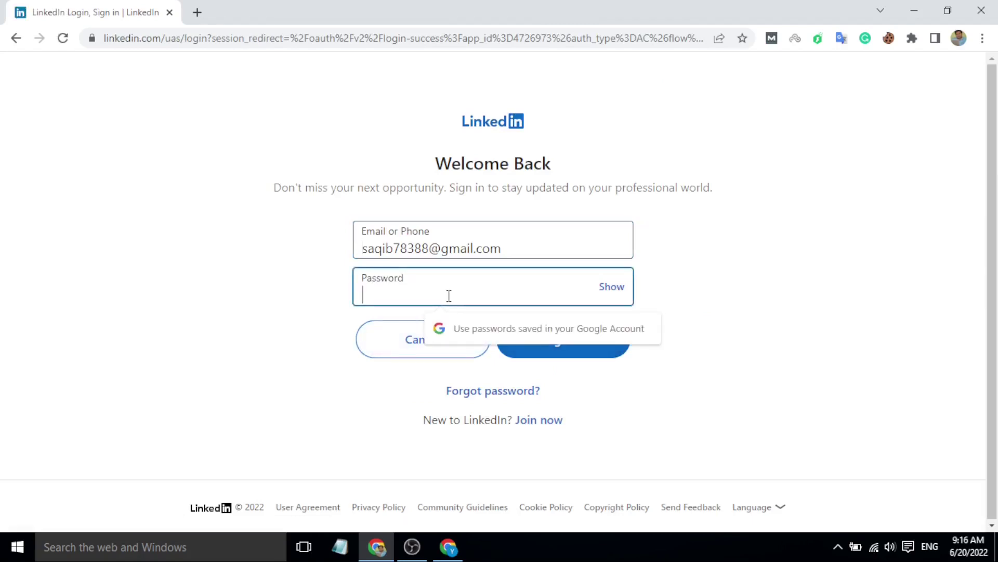
pyautogui.write('****')
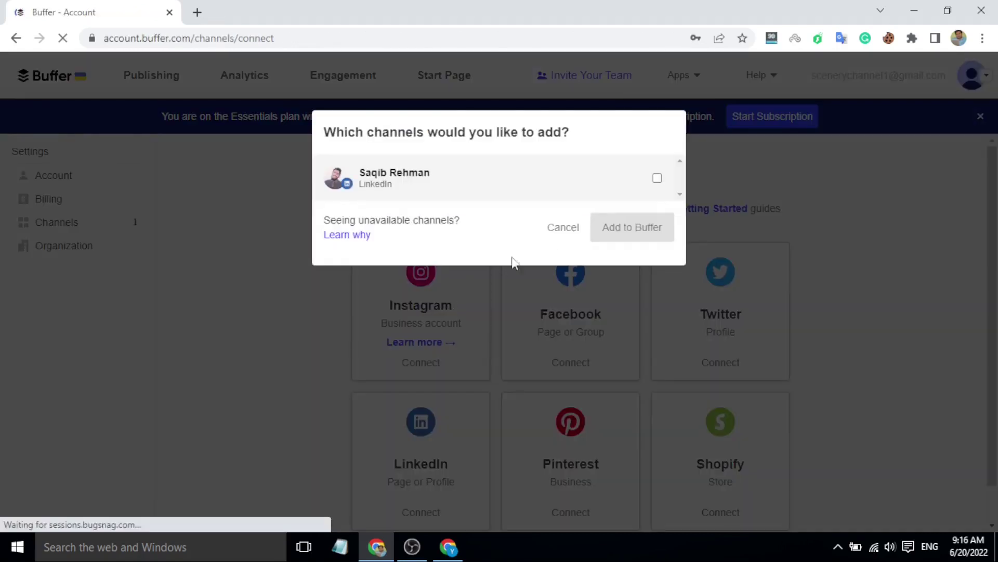
pyautogui.click(657, 178)
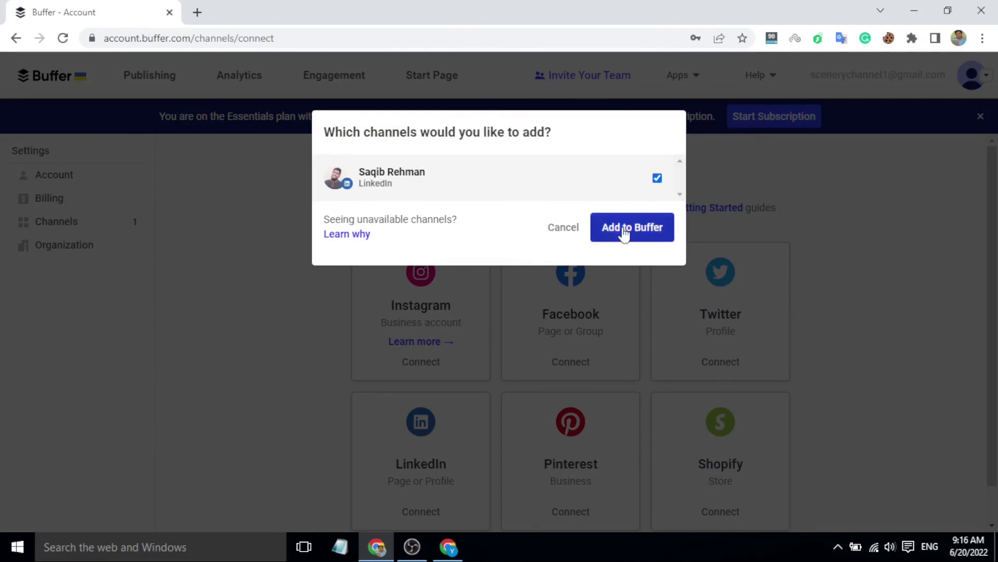
pyautogui.click(622, 229)
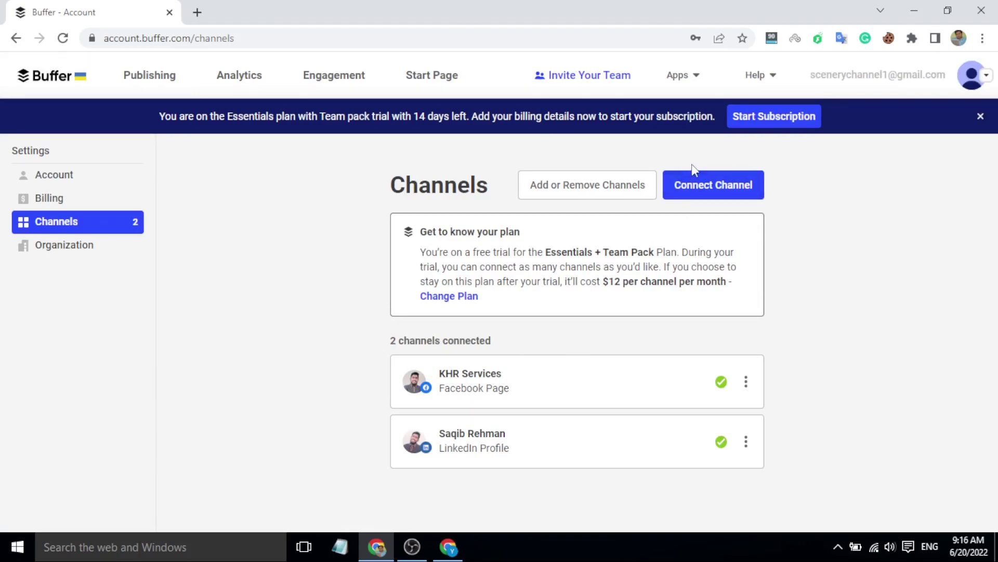
pyautogui.click(694, 184)
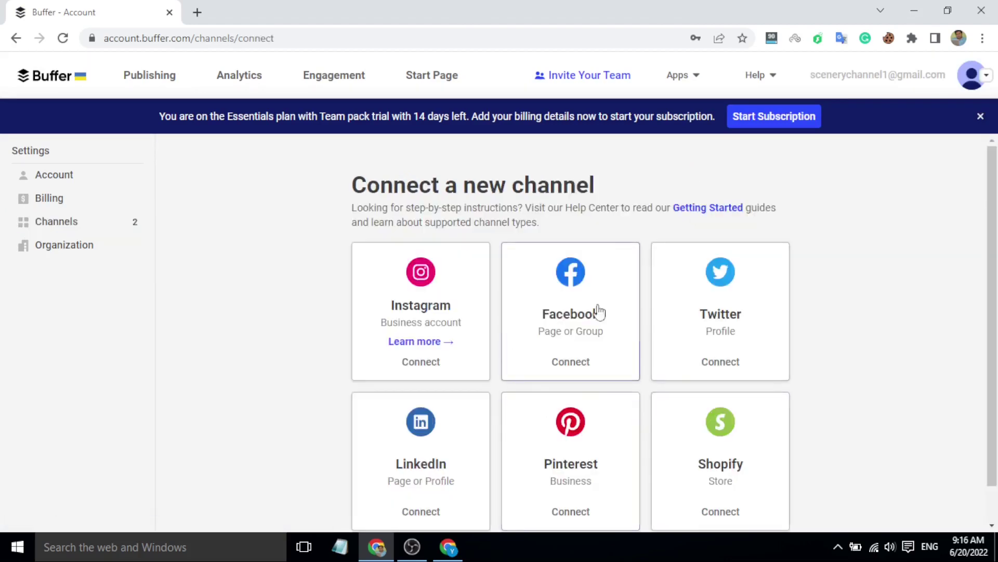
# - Authenticate through Facebook and add the khrservices Instagram Business account to Buffer
pyautogui.click(432, 372)
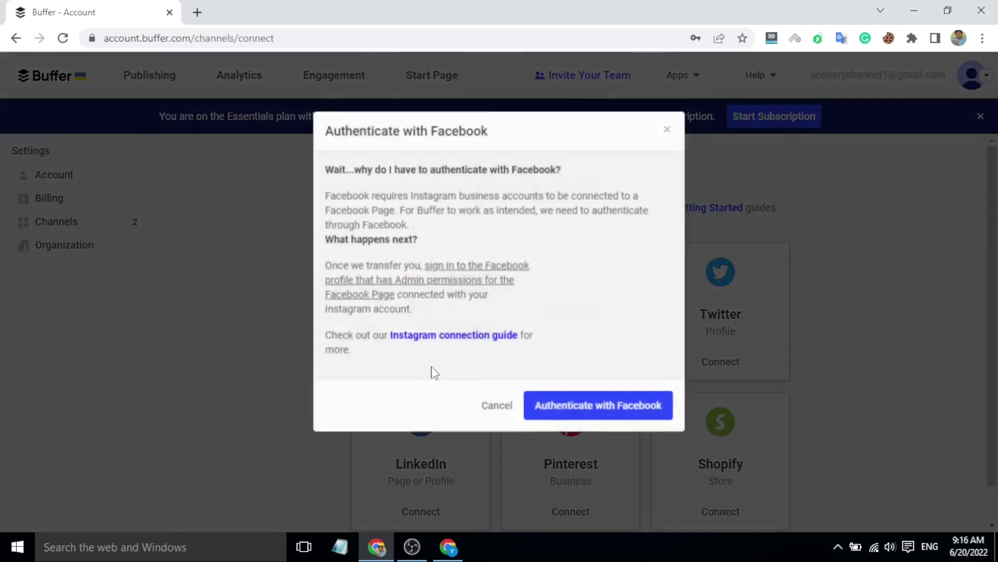
pyautogui.click(576, 414)
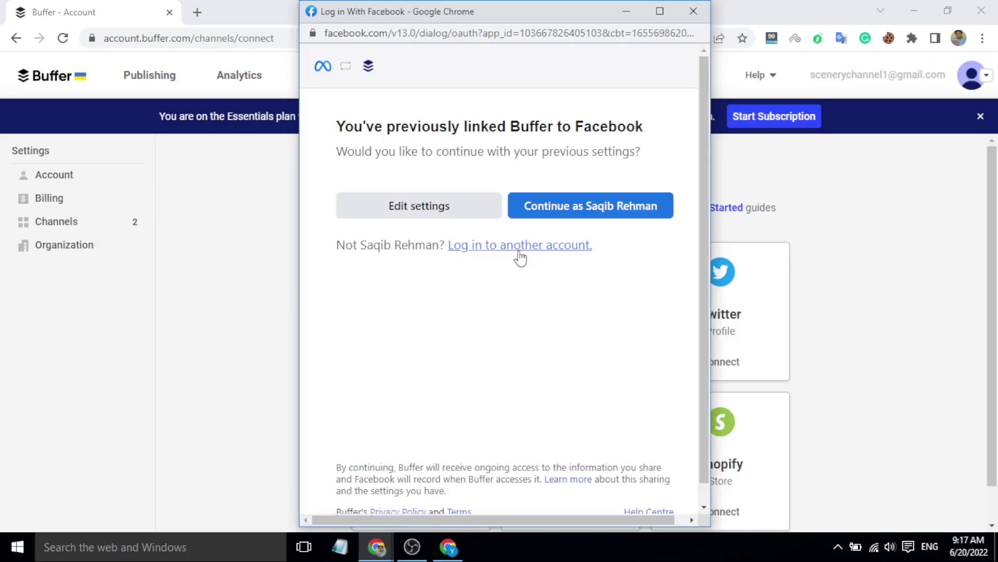
pyautogui.click(599, 207)
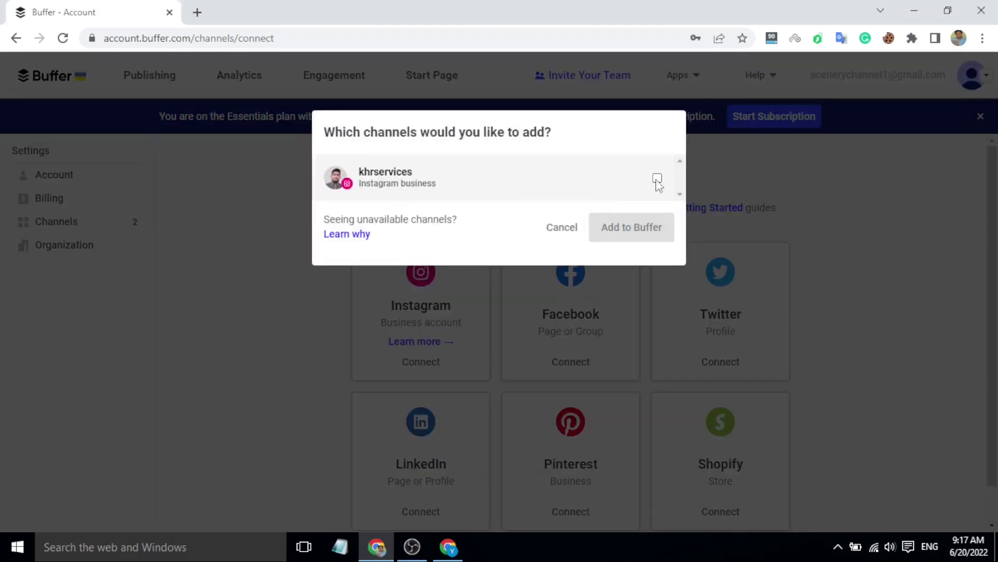
pyautogui.click(657, 179)
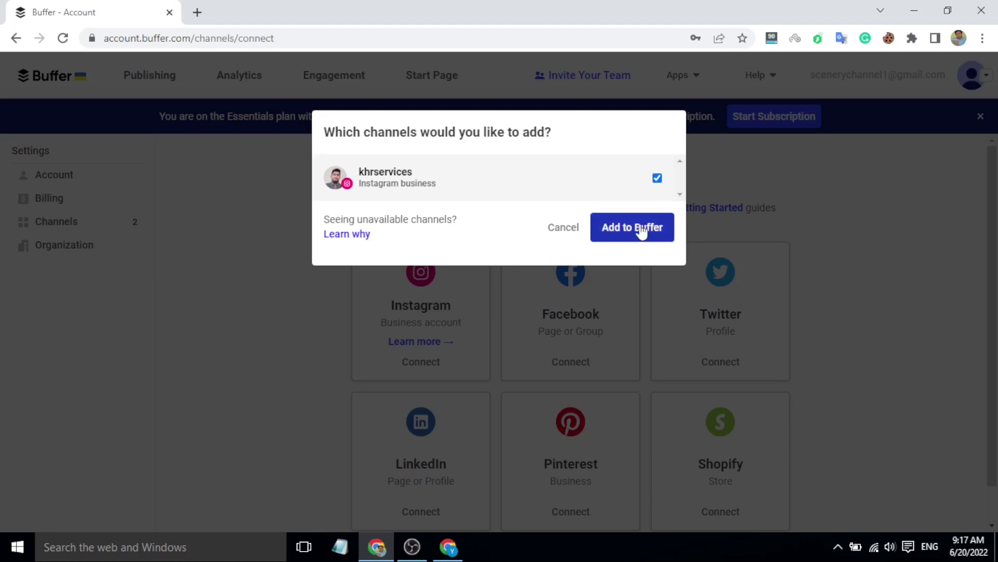
pyautogui.click(641, 229)
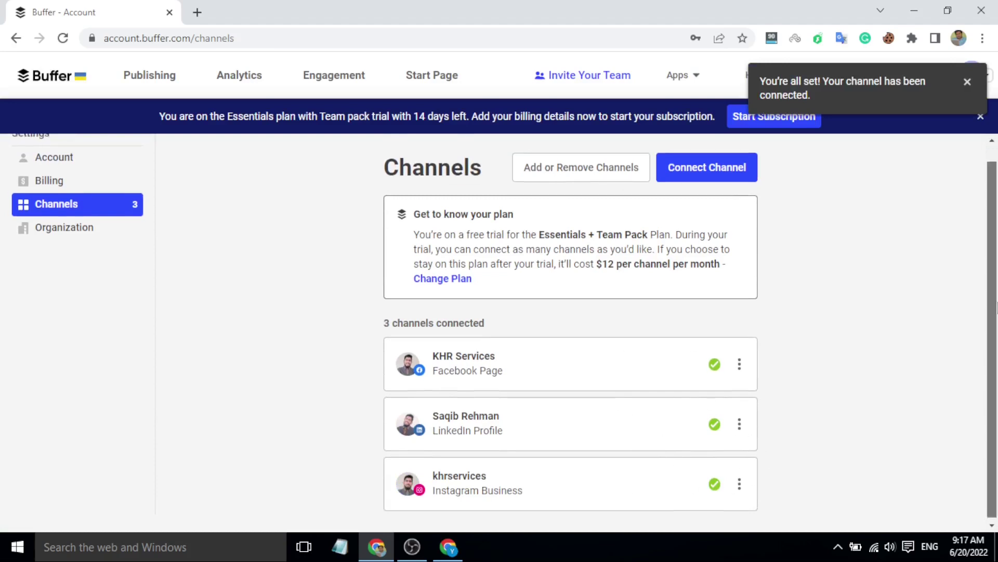
pyautogui.scroll(1, 996, 254)
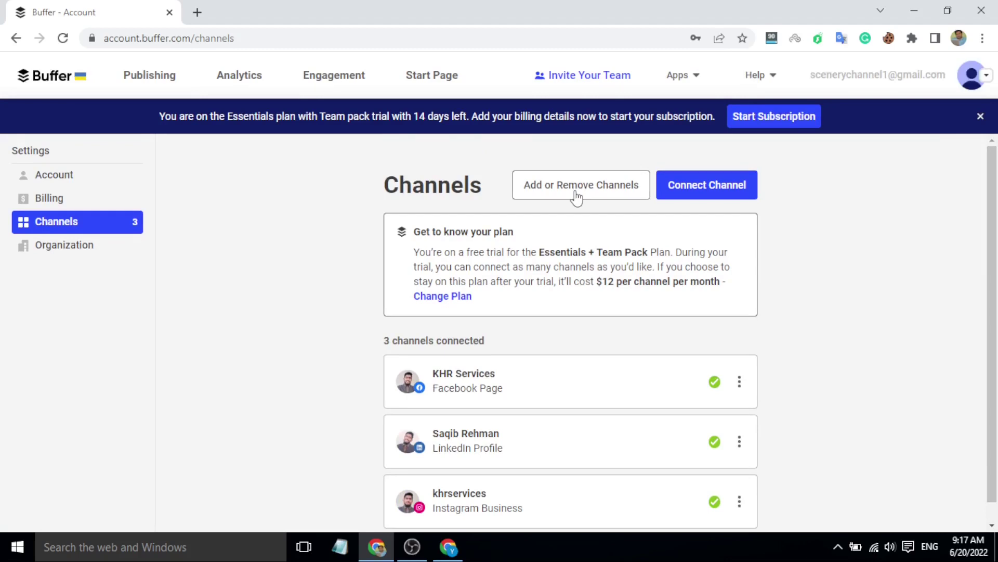
pyautogui.moveTo(419, 116); pyautogui.dragTo(474, 111)
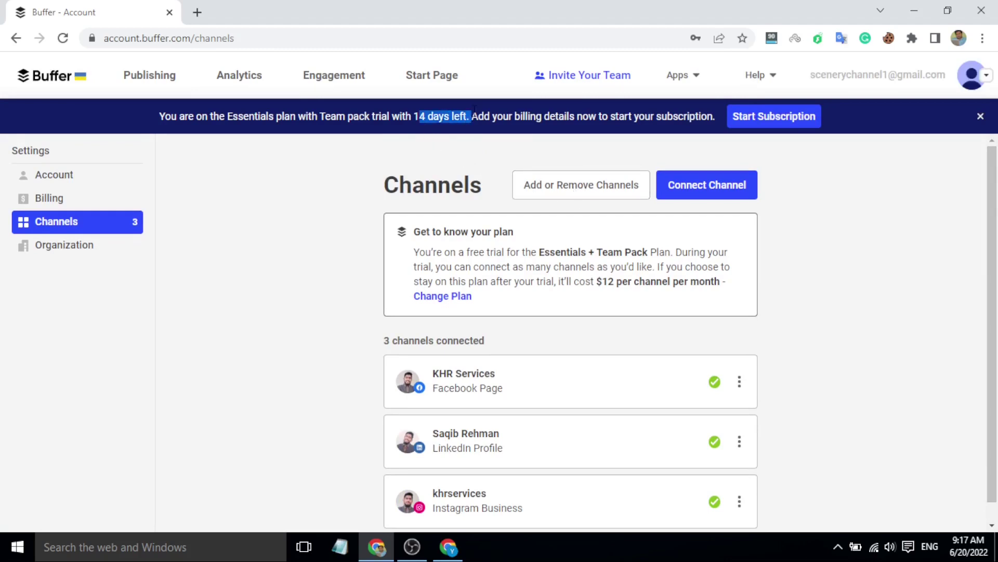
pyautogui.click(483, 158)
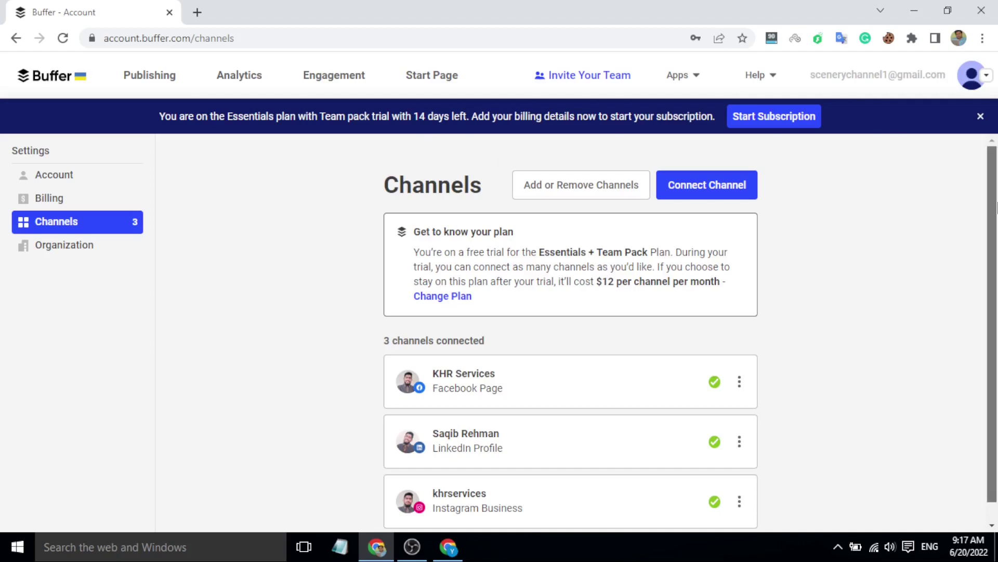
pyautogui.scroll(-1, 997, 206)
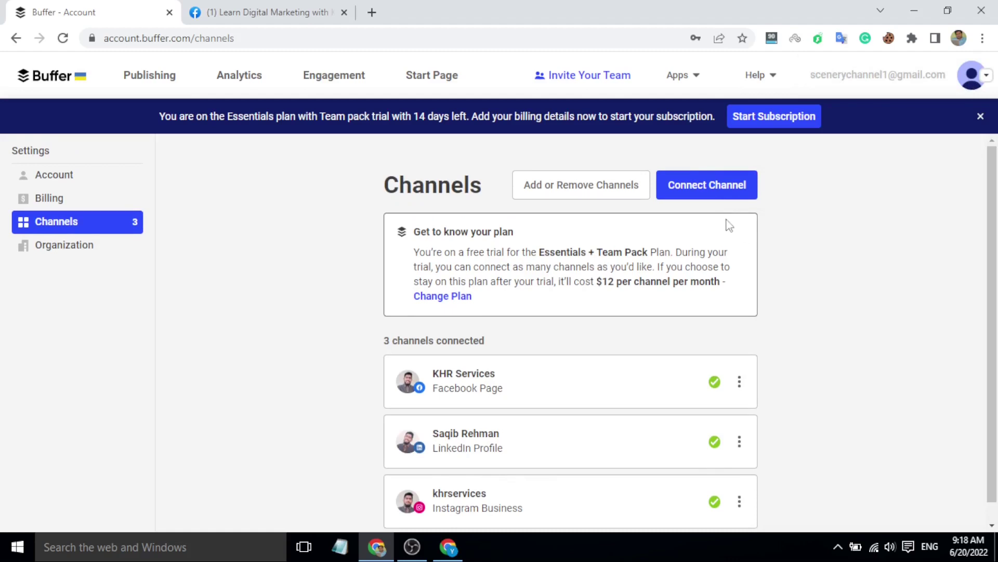
# - Add the Learn Digital Marketing with KHR Services Facebook Group to Buffer
pyautogui.click(693, 196)
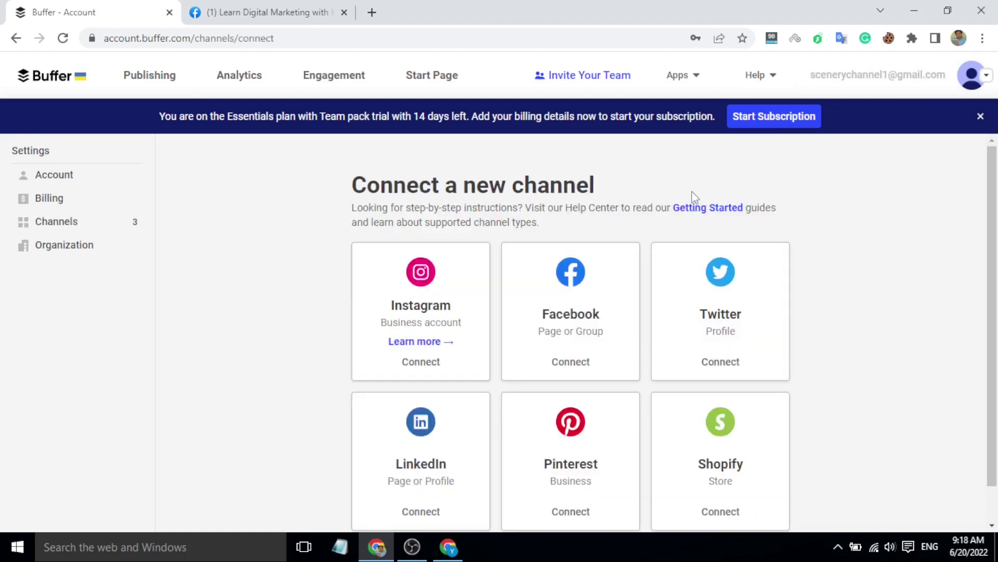
pyautogui.click(579, 349)
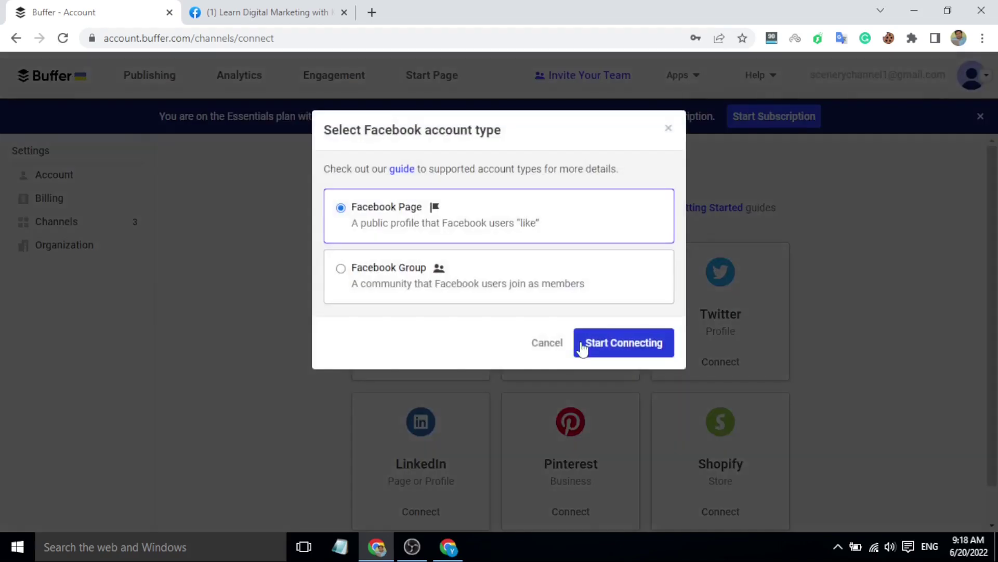
pyautogui.click(350, 267)
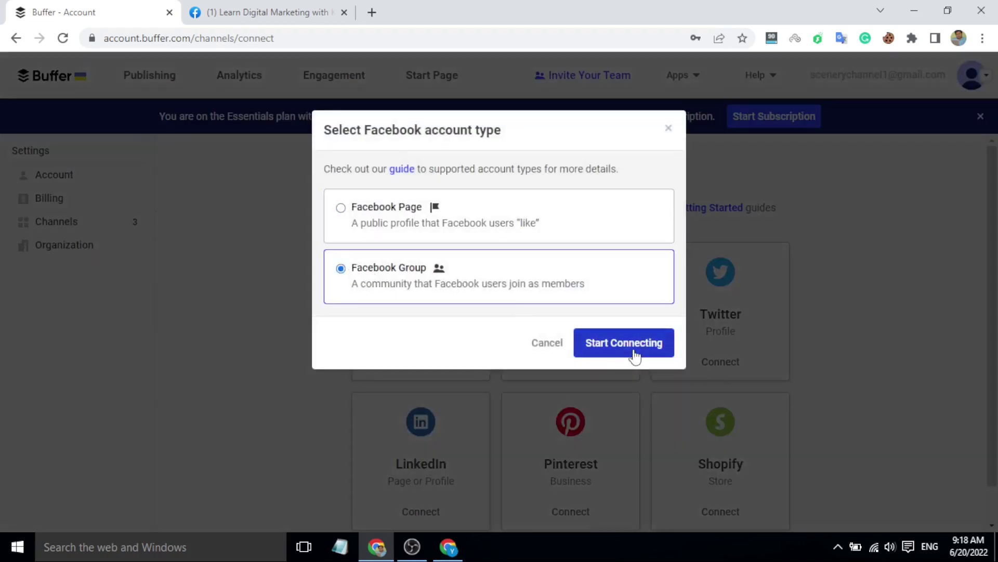
pyautogui.click(632, 352)
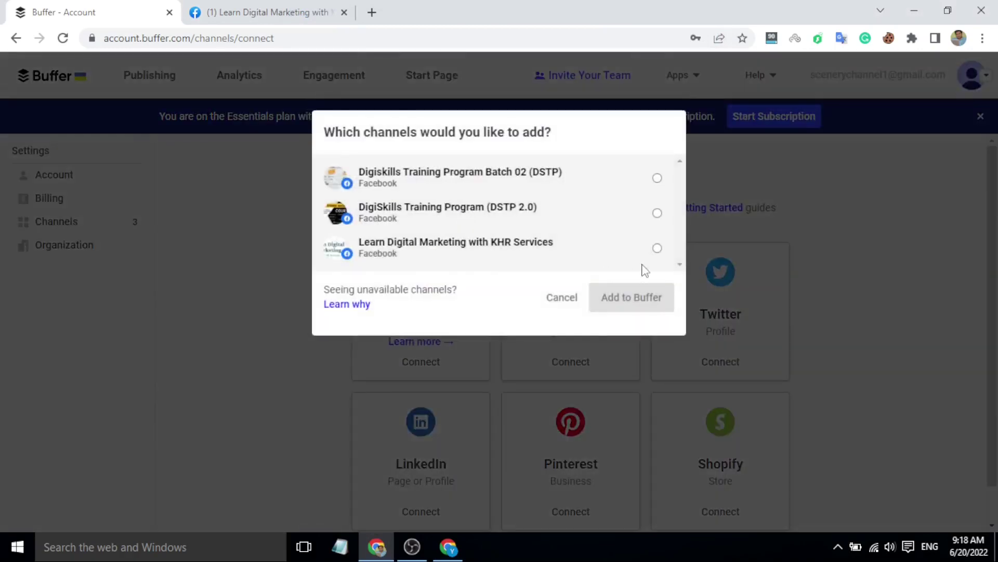
pyautogui.click(657, 248)
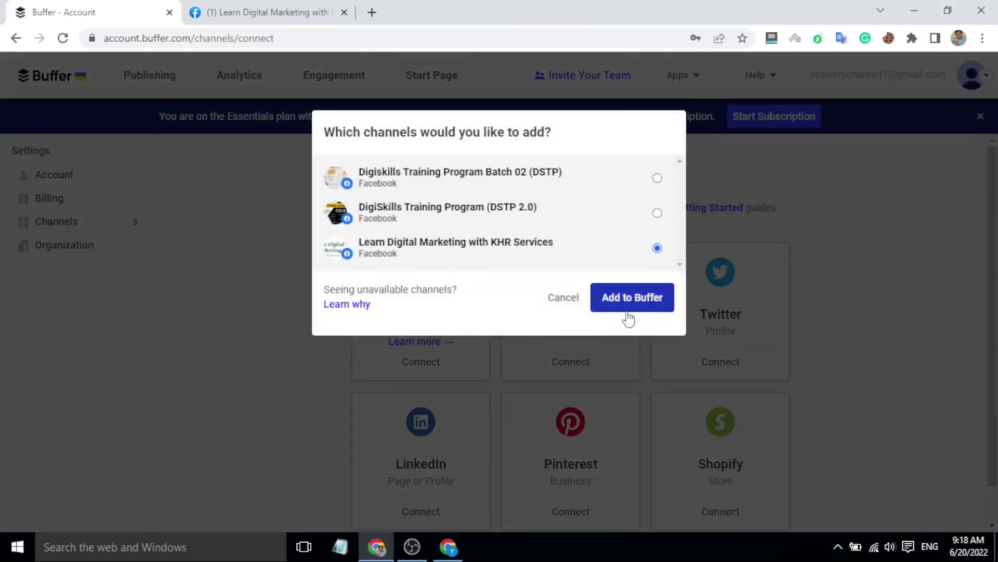
pyautogui.click(625, 303)
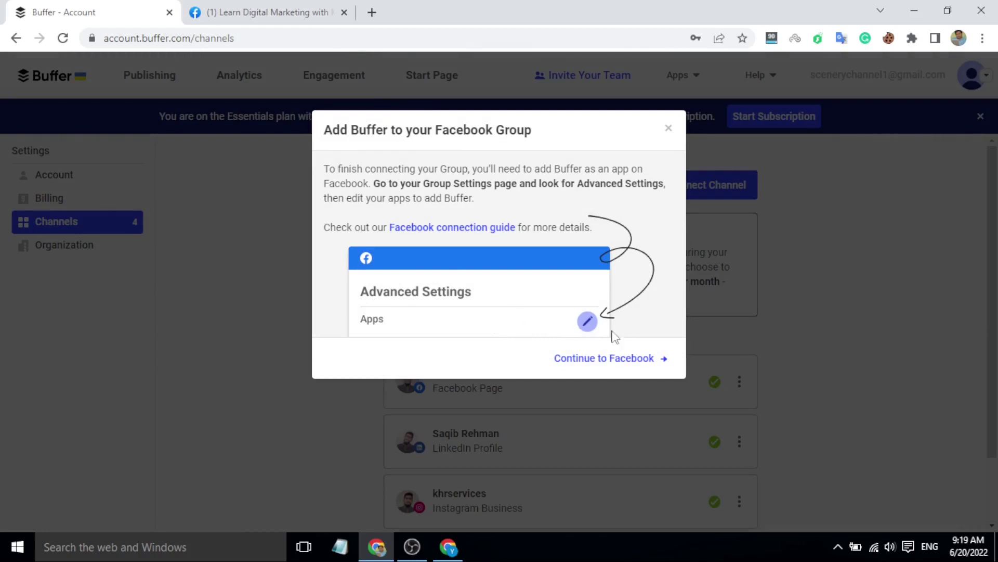
pyautogui.click(619, 363)
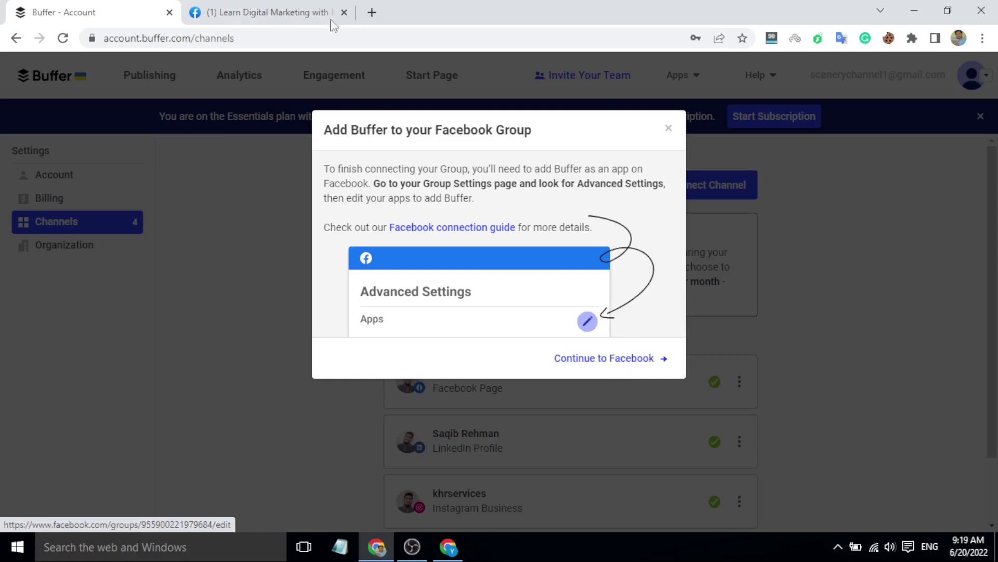
pyautogui.moveTo(994, 458); pyautogui.dragTo(997, 506)
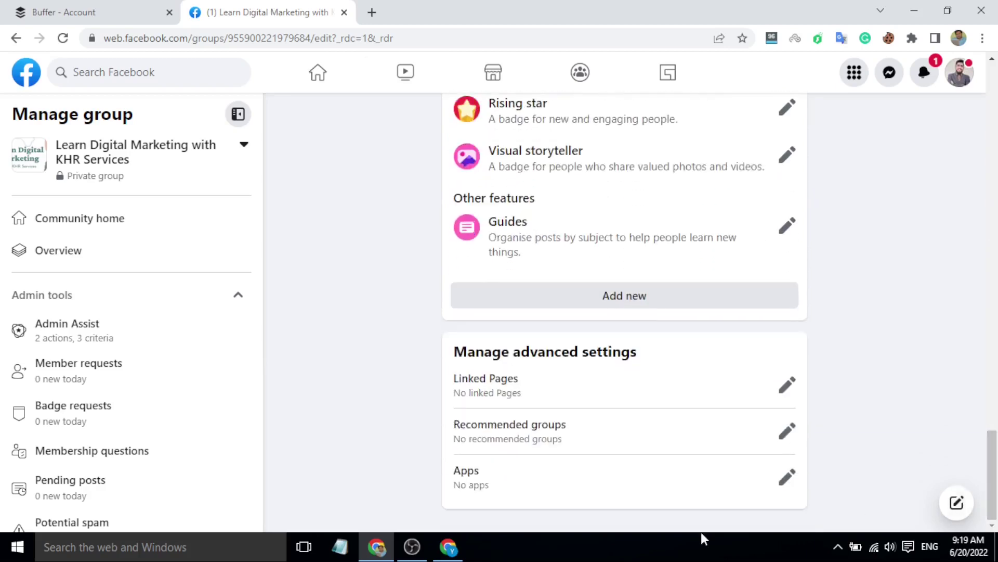
pyautogui.click(786, 476)
pyautogui.scroll(-2, 997, 445)
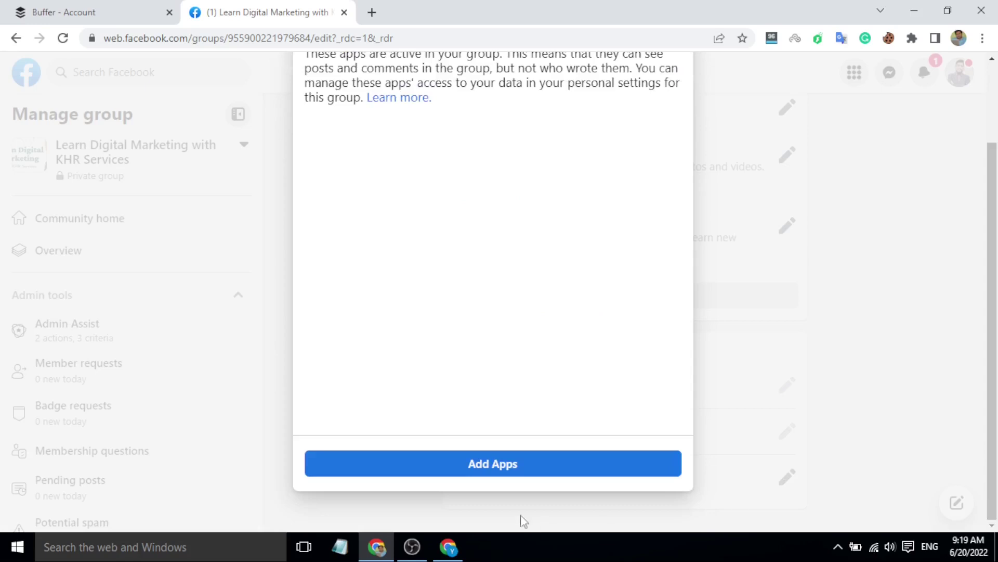
pyautogui.click(486, 477)
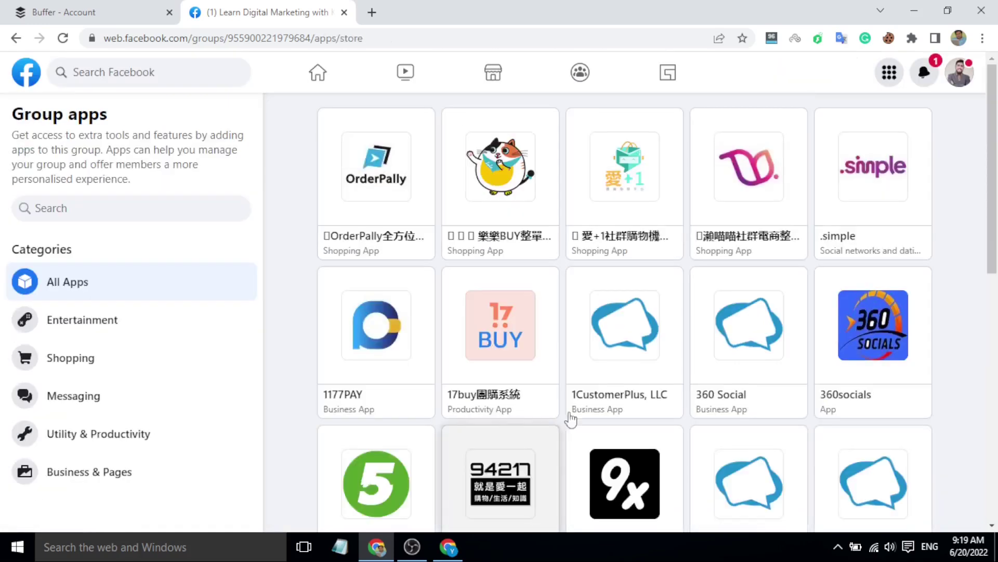
pyautogui.moveTo(997, 161); pyautogui.dragTo(997, 504)
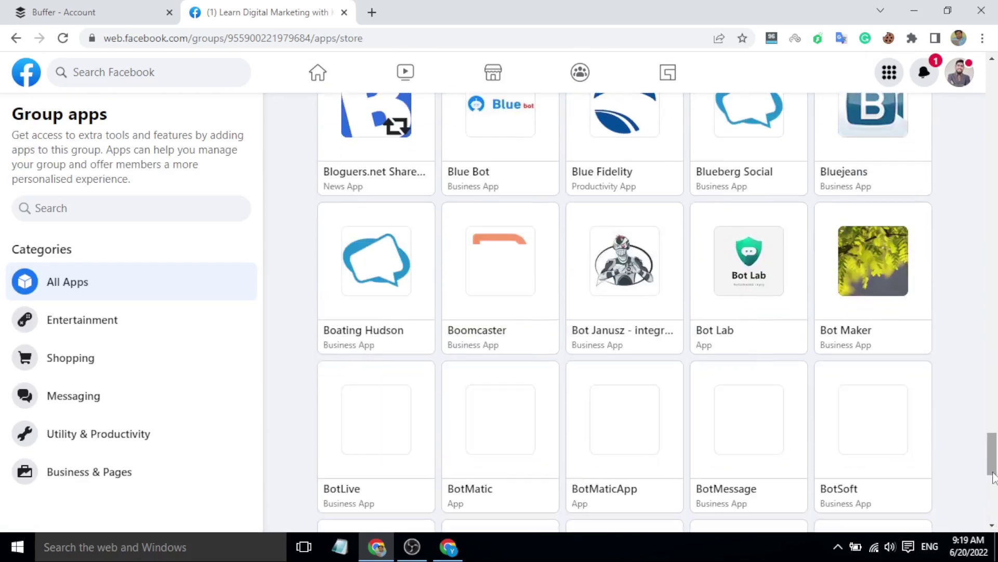
pyautogui.scroll(-10, 994, 477)
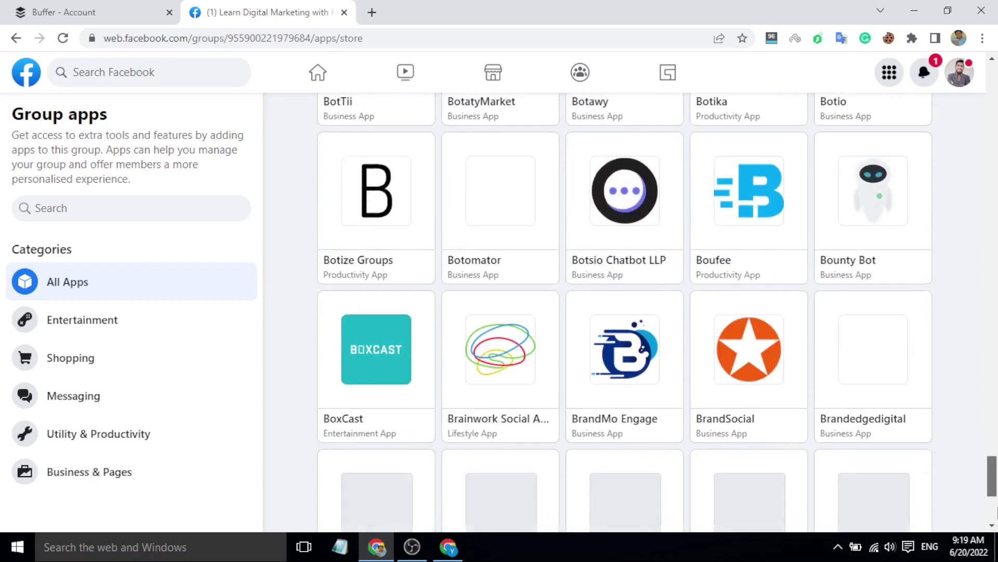
pyautogui.scroll(-8, 995, 510)
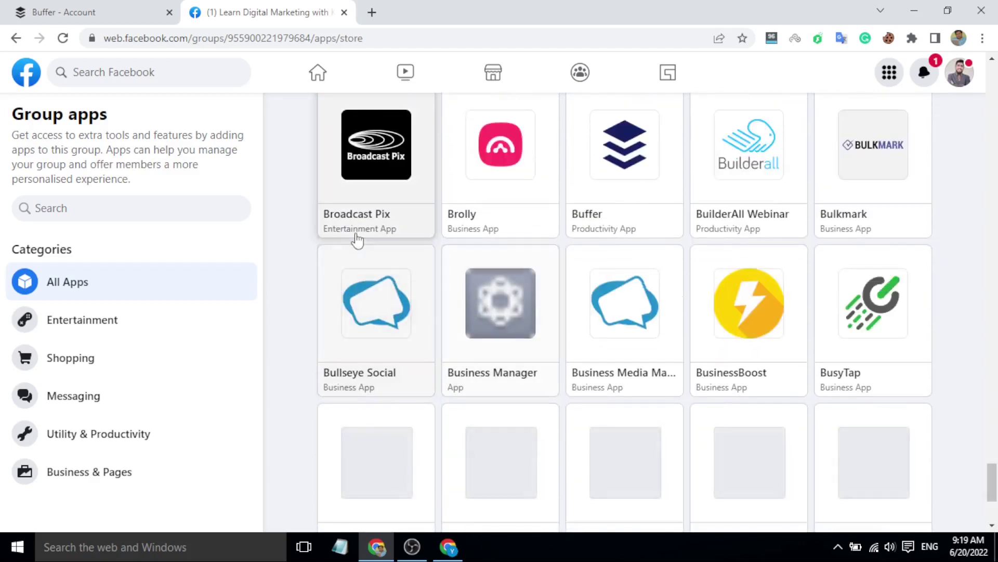
pyautogui.click(157, 8)
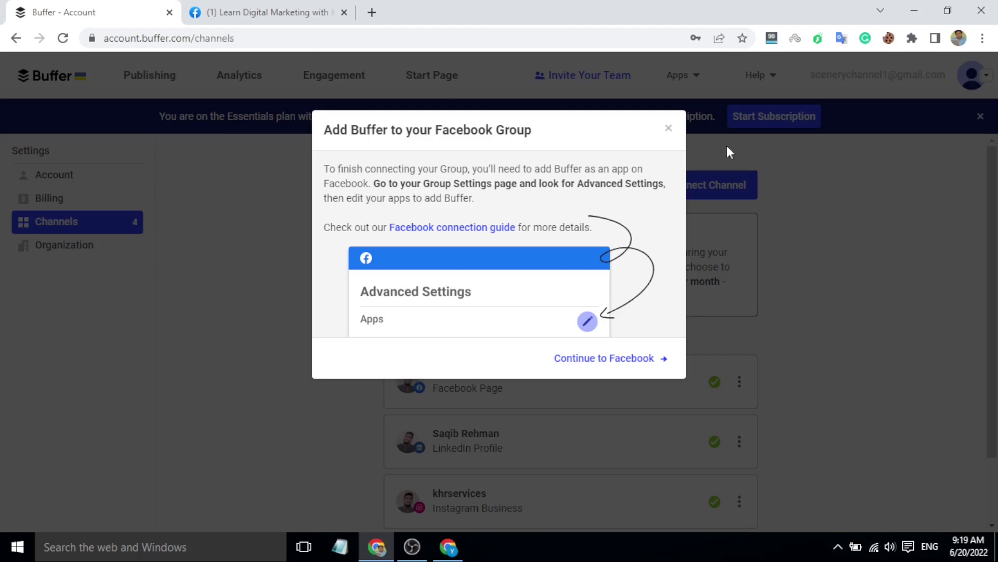
# - Dismiss the group instructions and trial notice, return to Publishing, and close the Facebook tab
pyautogui.click(667, 130)
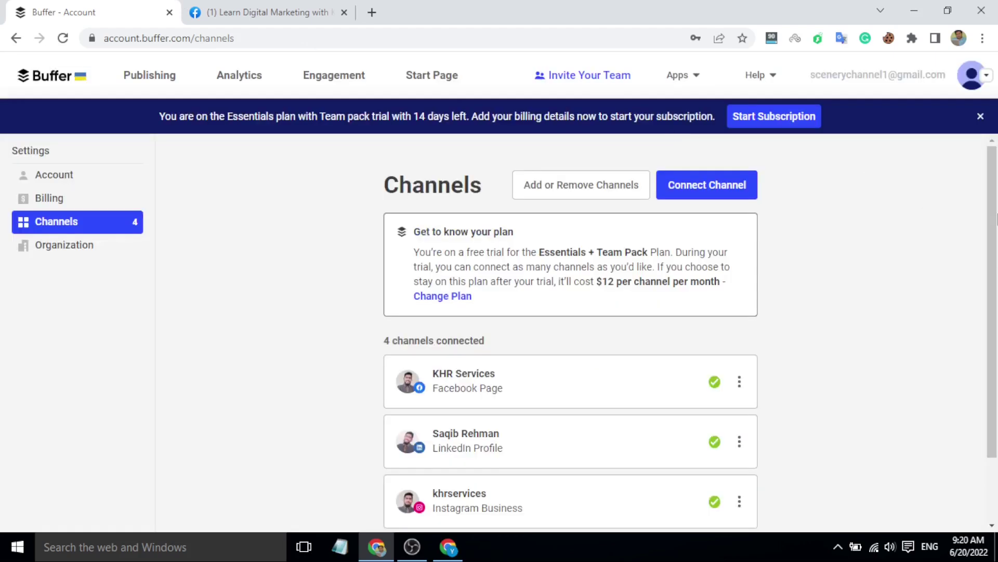
pyautogui.scroll(-2, 996, 218)
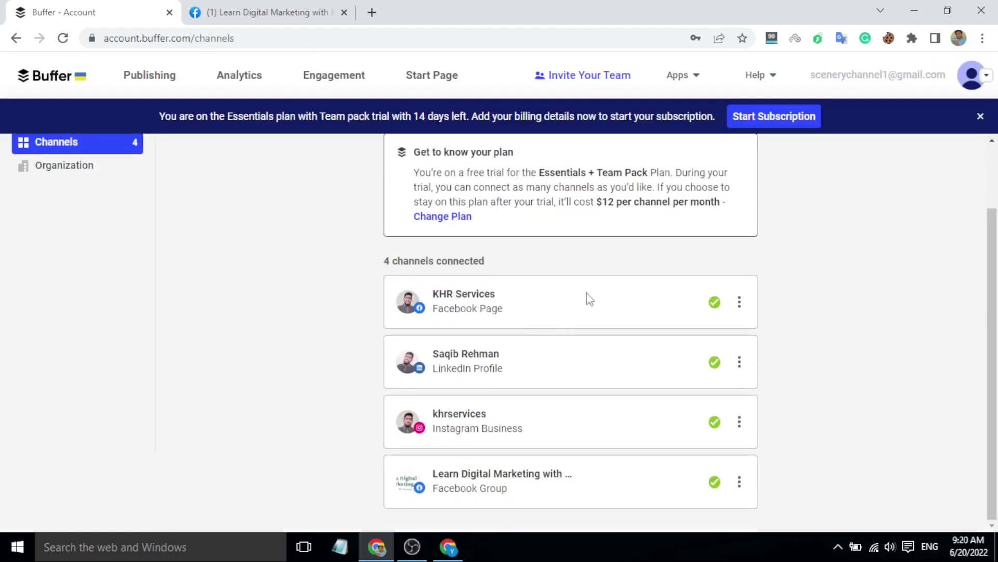
pyautogui.scroll(2, 995, 252)
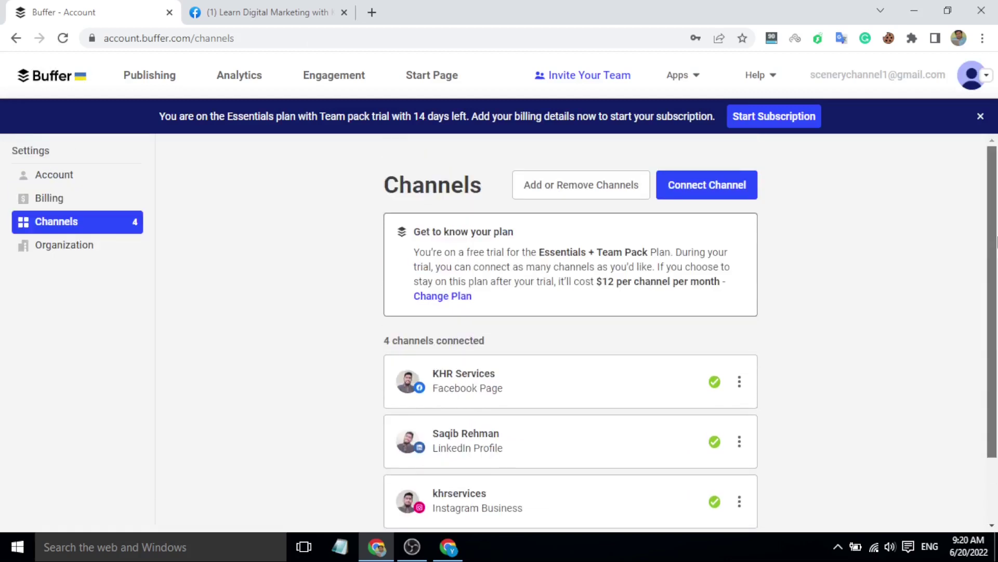
pyautogui.click(979, 118)
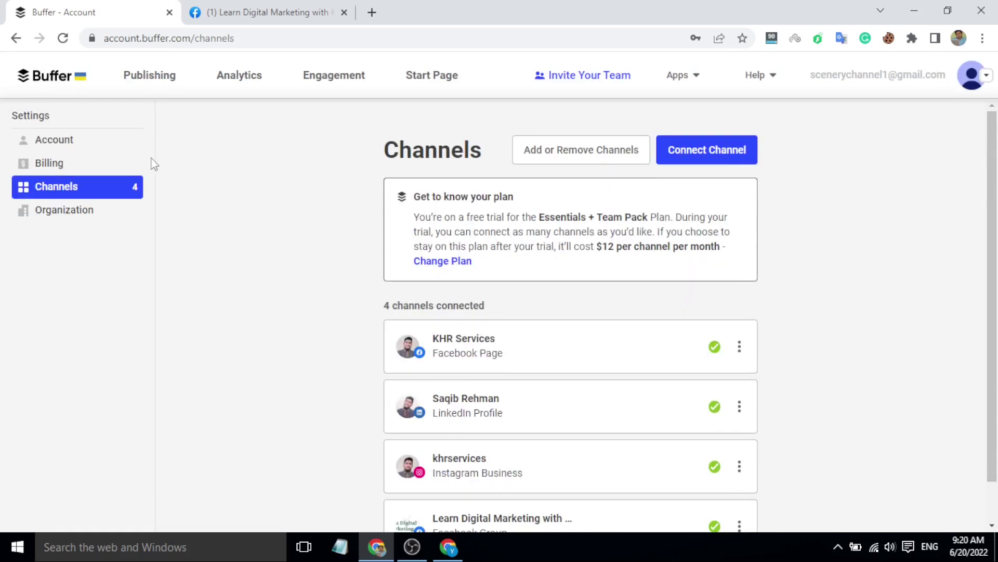
pyautogui.click(74, 146)
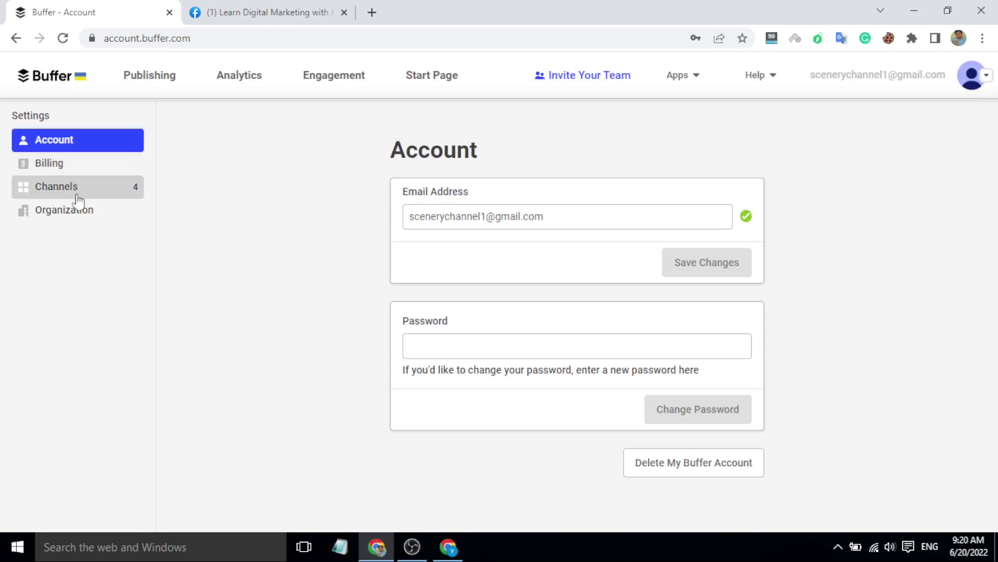
pyautogui.click(47, 82)
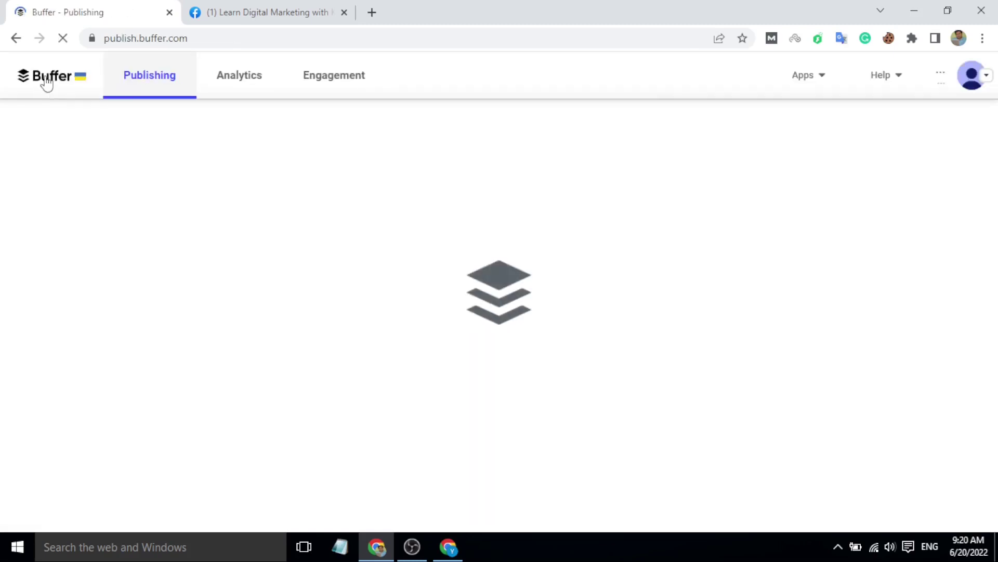
pyautogui.click(343, 12)
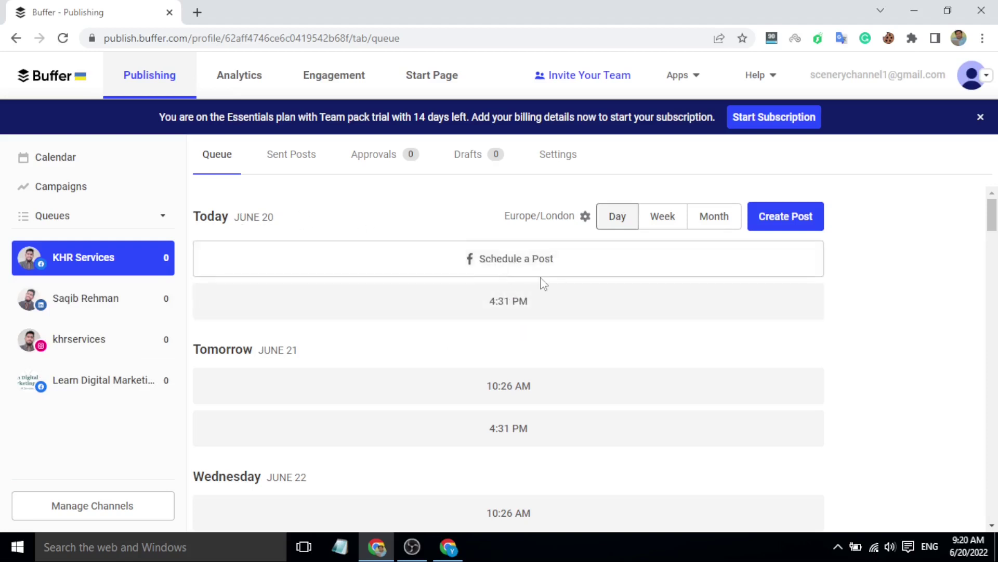
# - Start a KHR Services post reading 'Test post 1' and look over the media and draft options
pyautogui.click(500, 268)
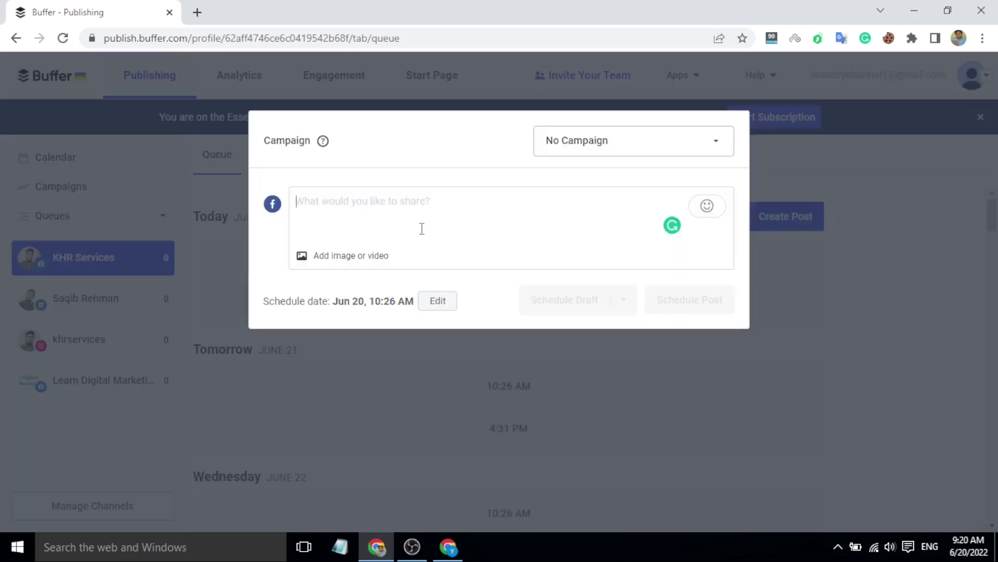
pyautogui.write('Test ')
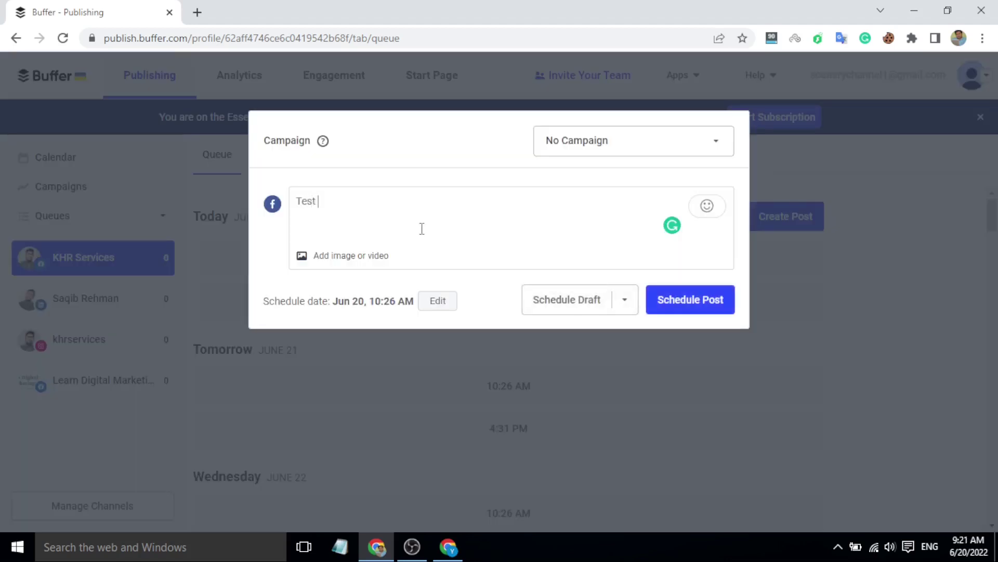
pyautogui.write('post 1')
pyautogui.click(325, 257)
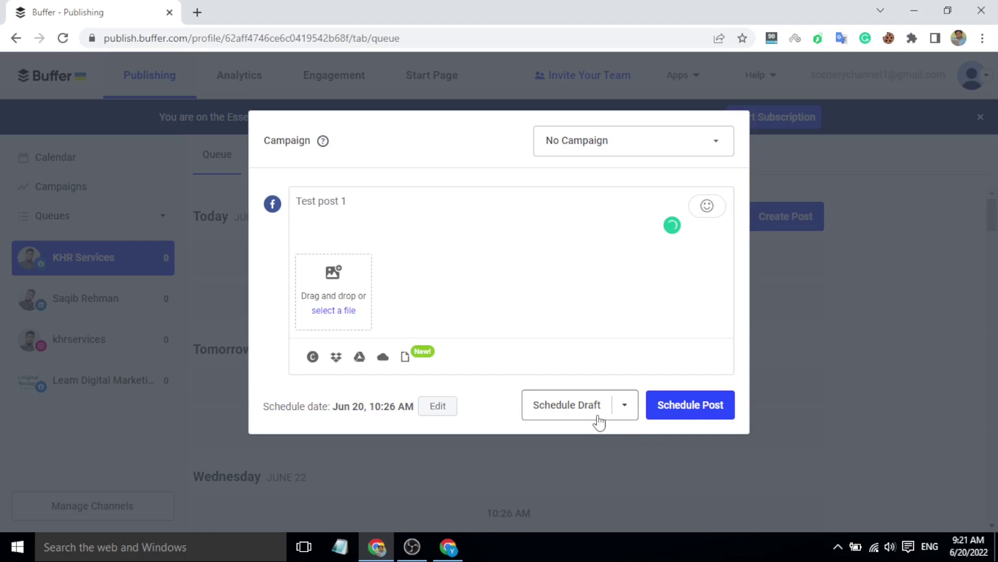
pyautogui.click(628, 411)
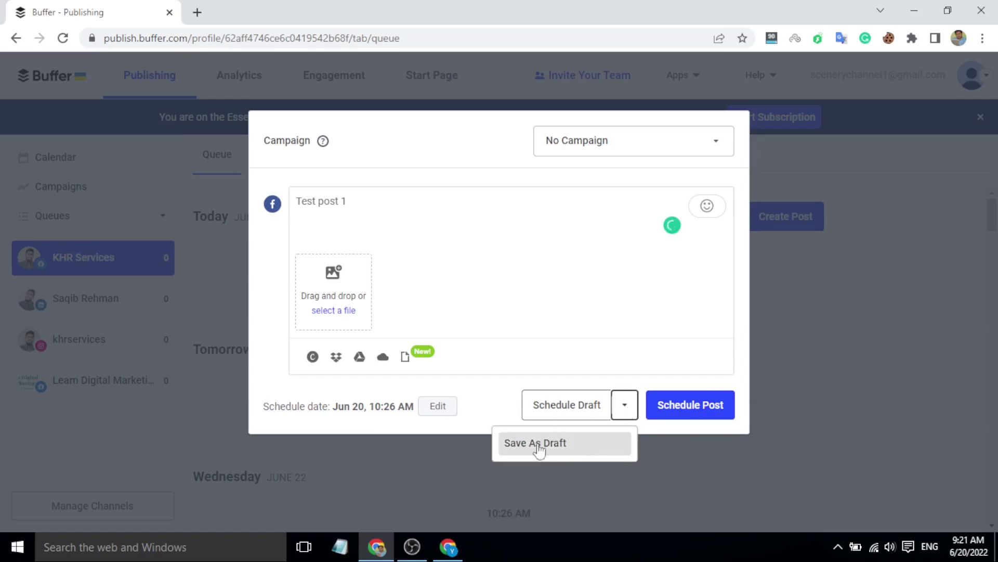
pyautogui.click(494, 406)
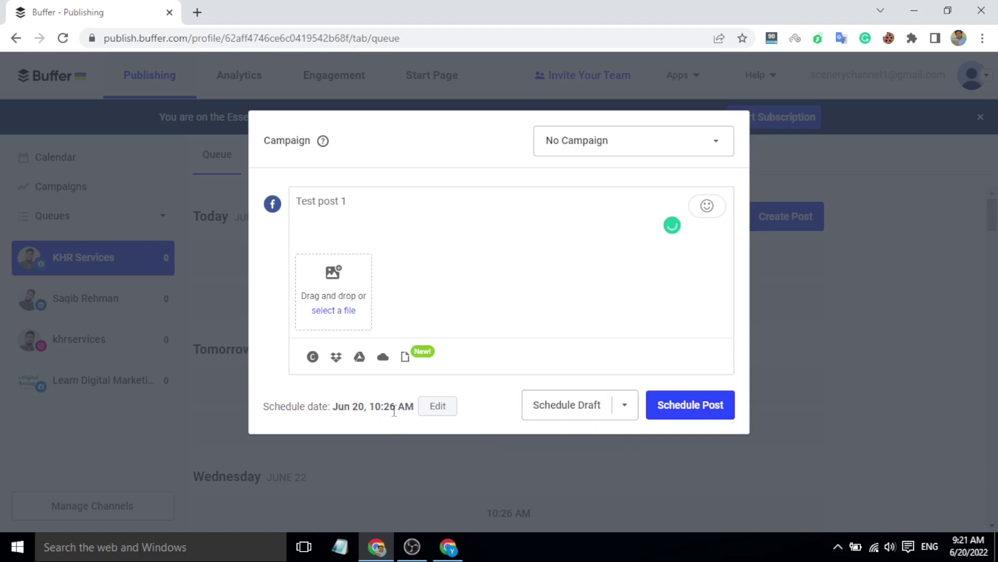
# - Review the Jun 20, 10:26 AM schedule options and schedule Test post 1 into the queue
pyautogui.moveTo(329, 406); pyautogui.dragTo(409, 411)
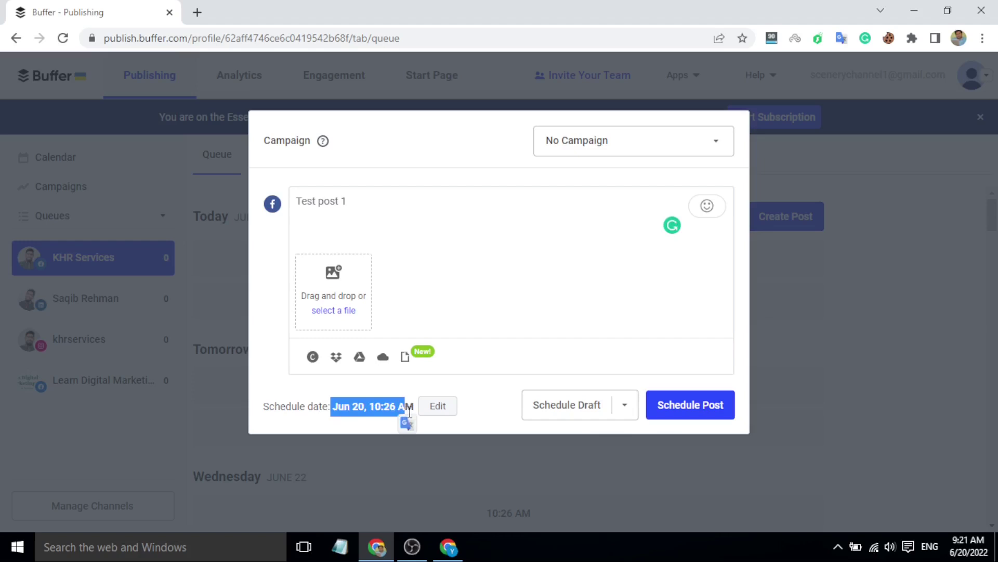
pyautogui.click(409, 410)
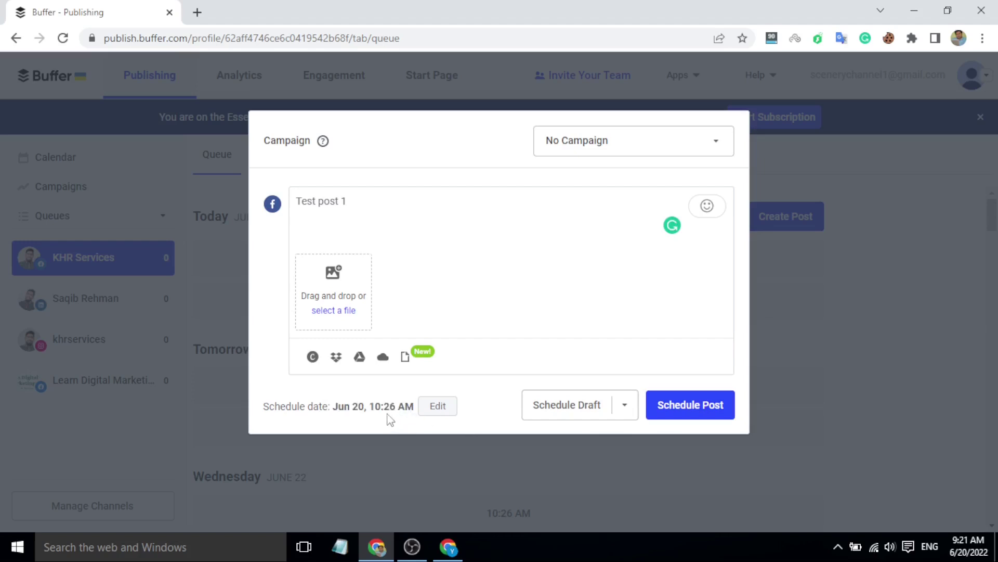
pyautogui.click(441, 412)
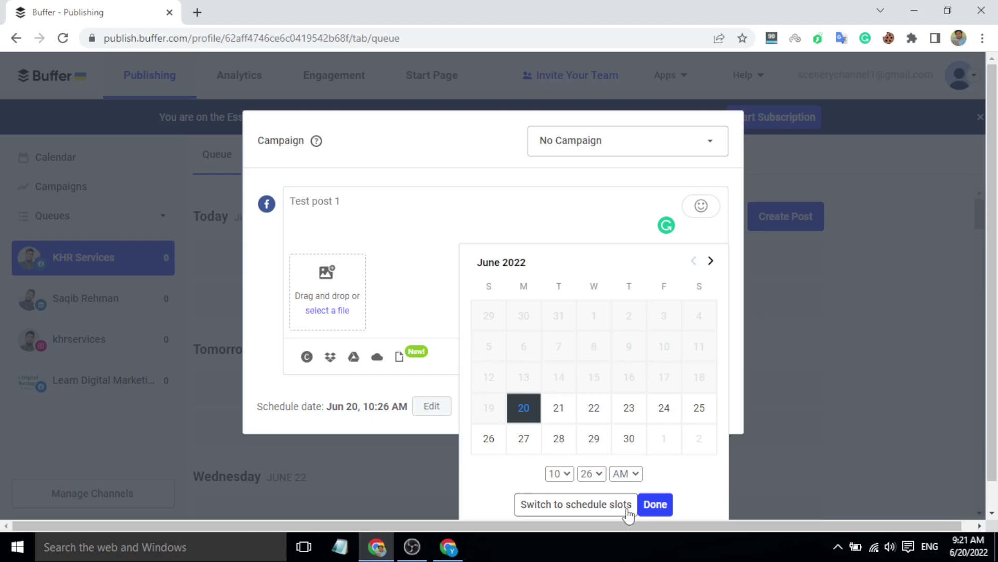
pyautogui.click(593, 513)
pyautogui.click(605, 474)
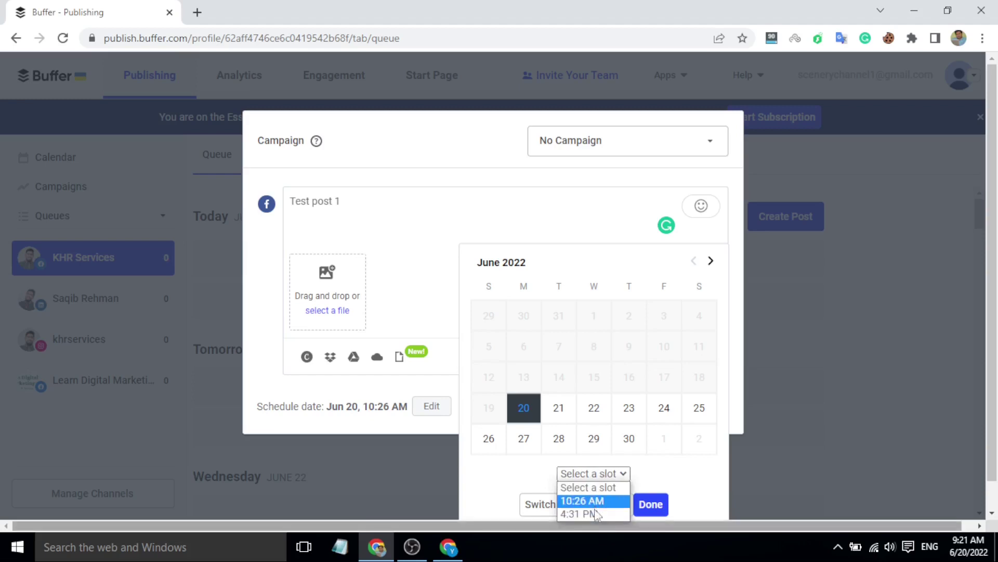
pyautogui.click(650, 476)
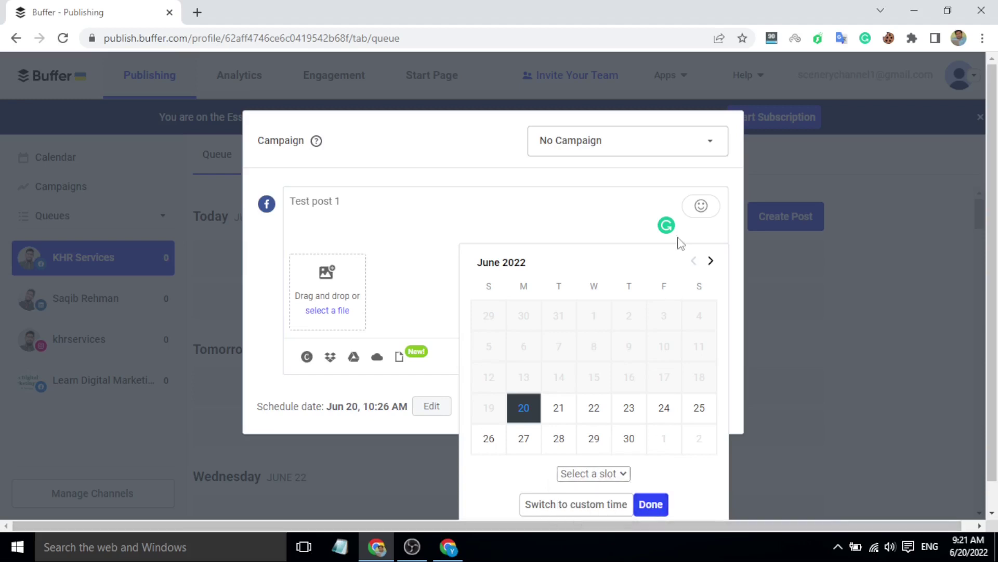
pyautogui.click(603, 216)
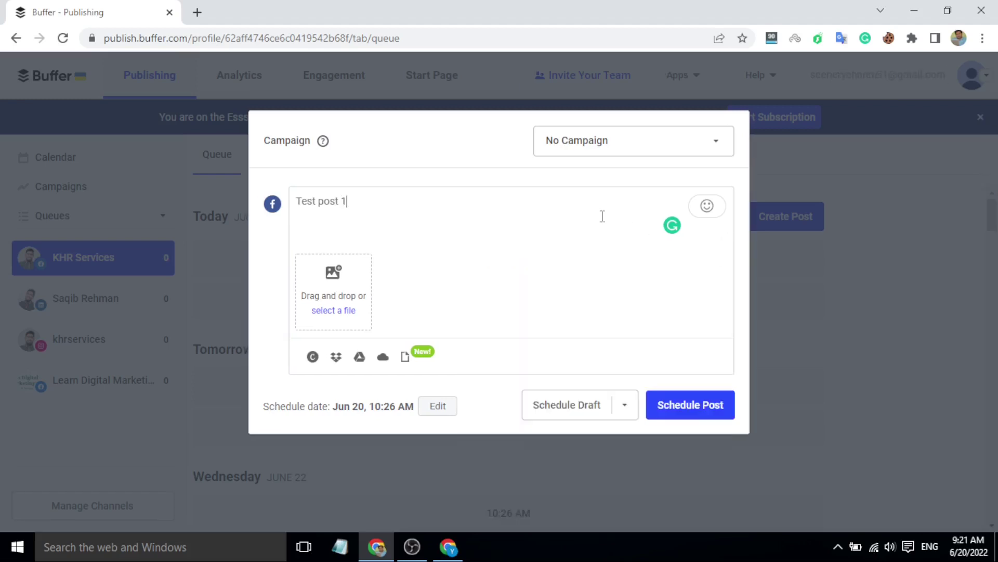
pyautogui.click(676, 407)
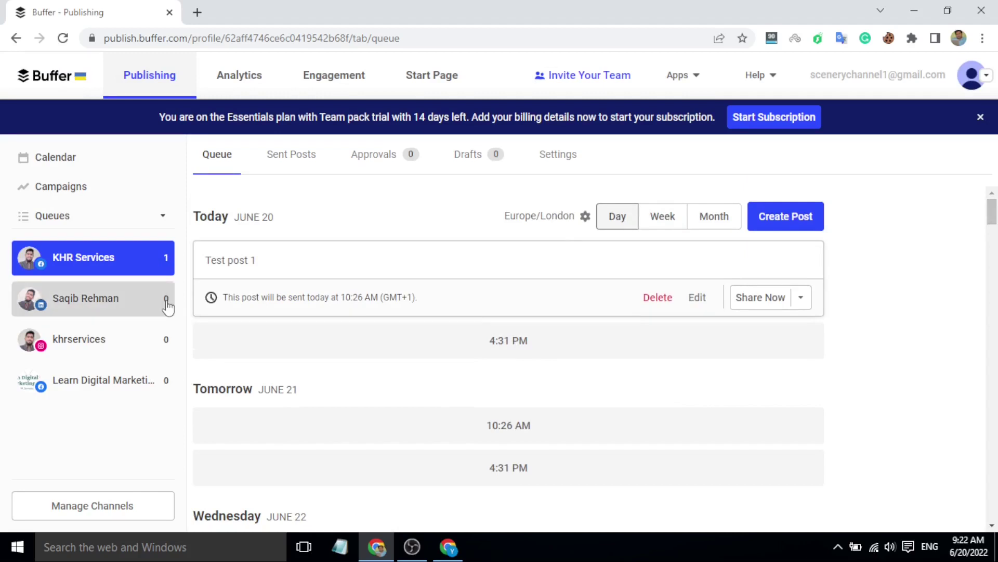
pyautogui.click(94, 301)
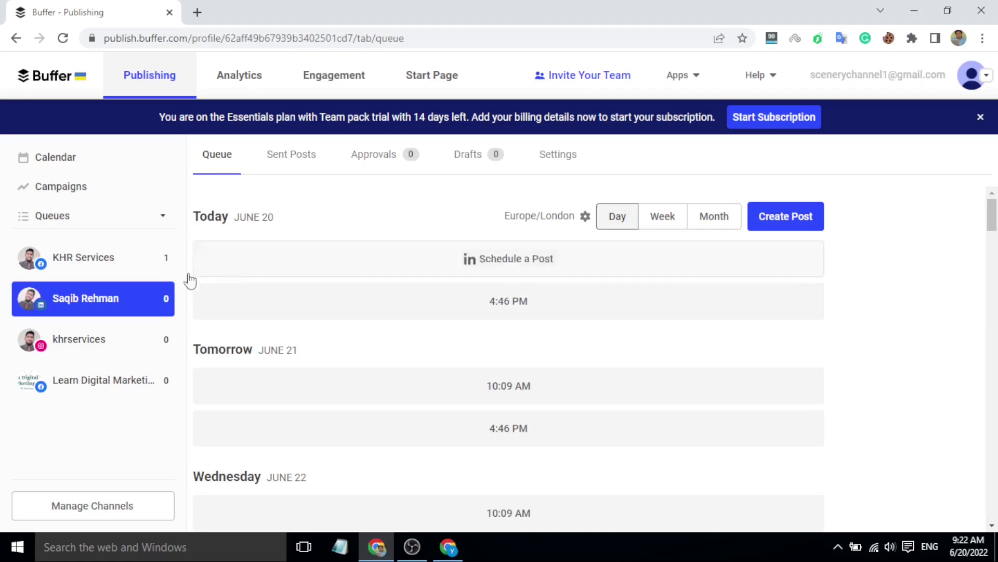
pyautogui.click(111, 277)
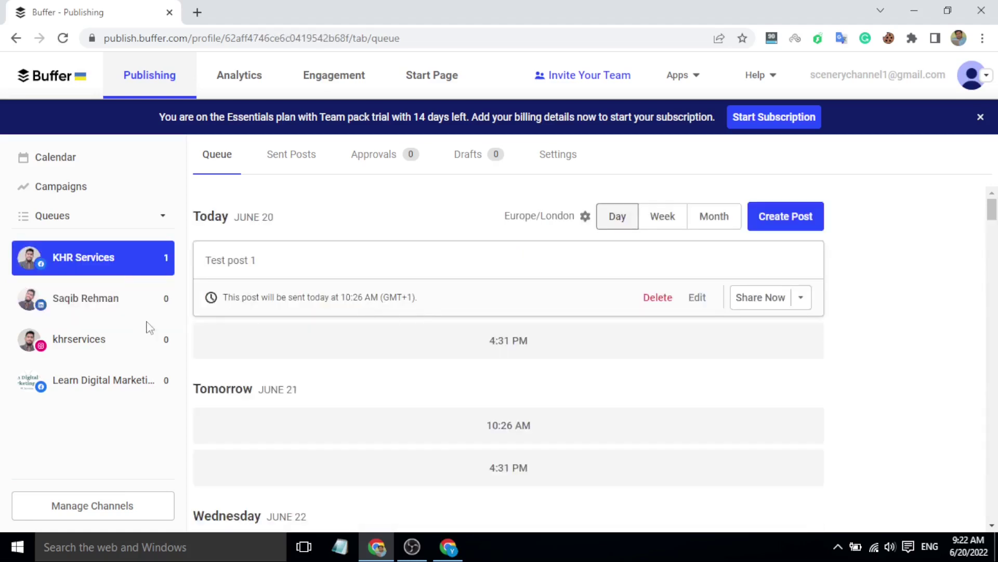
pyautogui.click(98, 311)
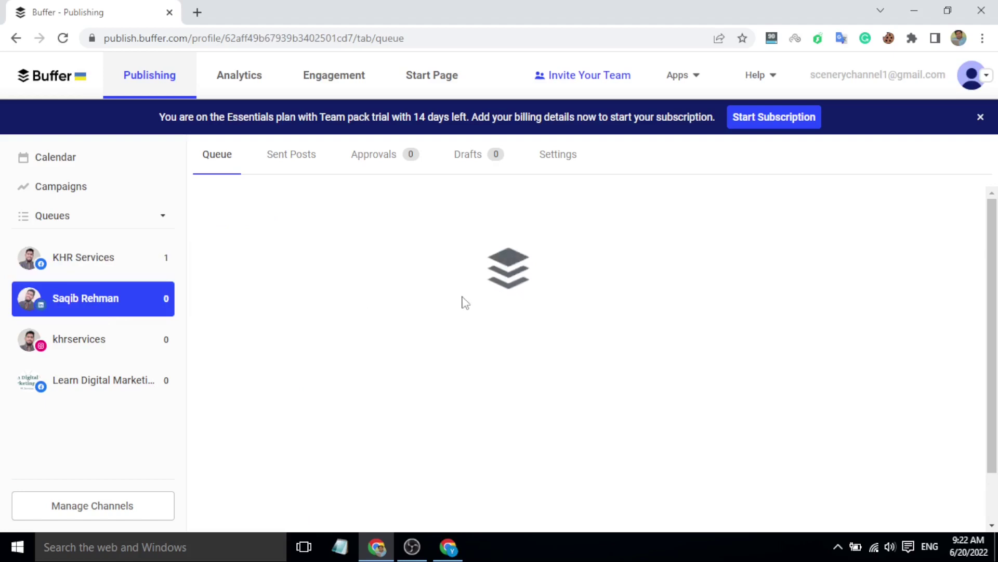
pyautogui.click(120, 274)
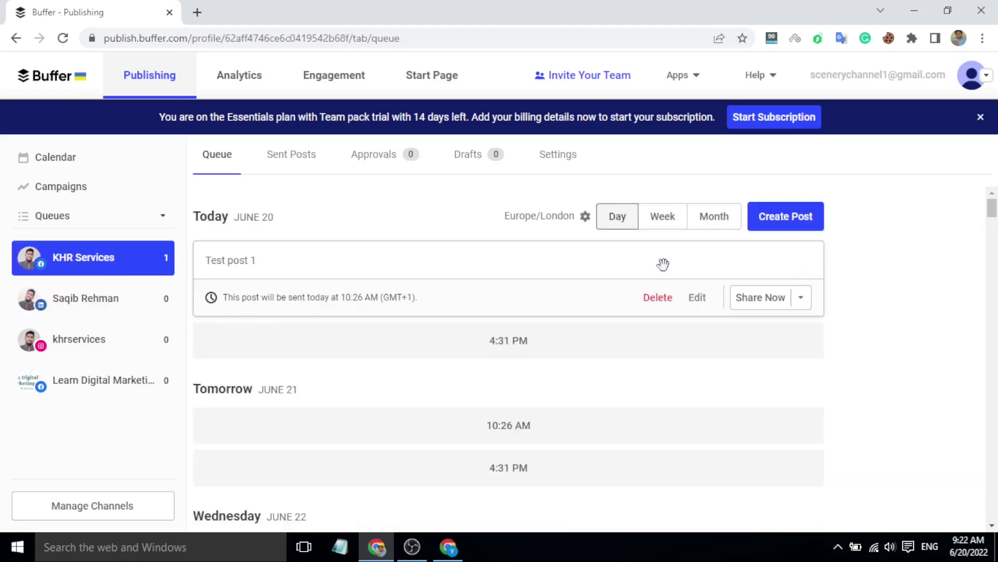
pyautogui.moveTo(506, 219); pyautogui.dragTo(575, 216)
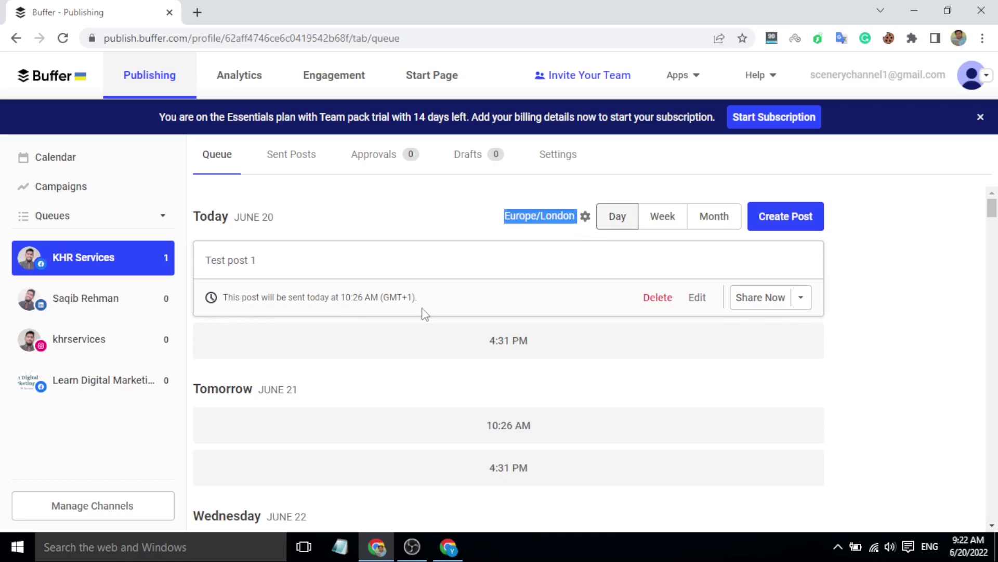
pyautogui.click(450, 222)
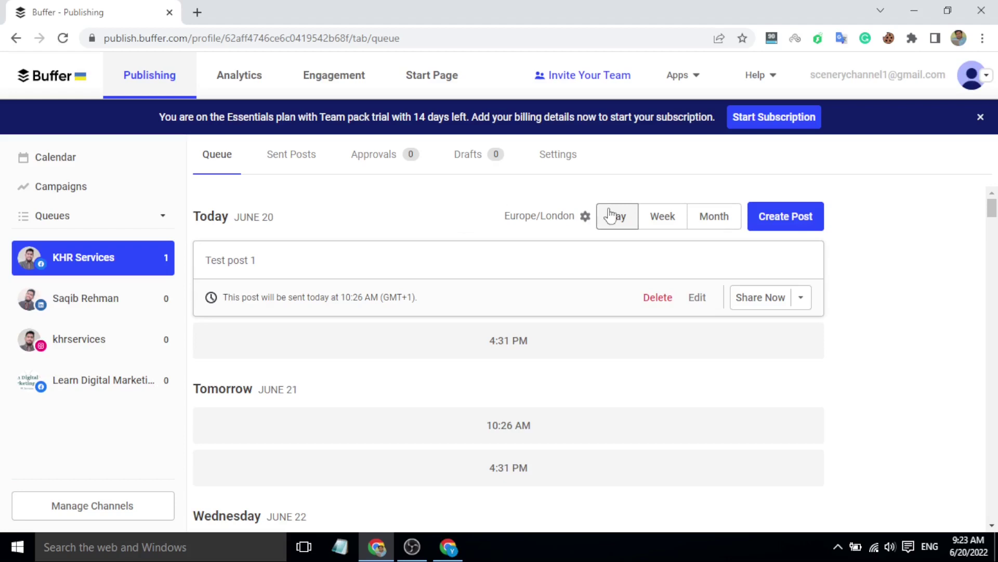
pyautogui.click(585, 216)
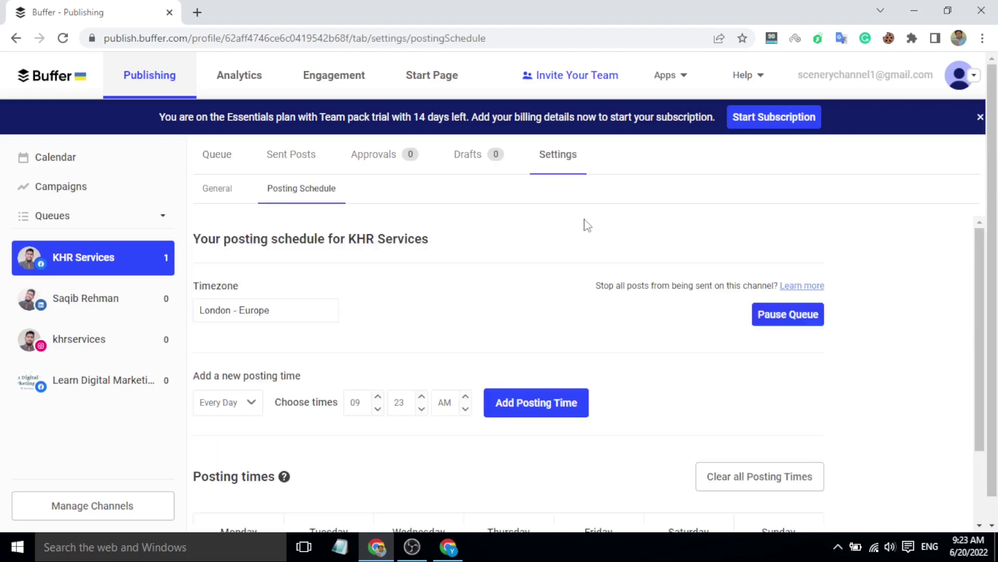
# - Set the KHR Services posting schedule timezone to Islamabad - Pakistan
pyautogui.moveTo(989, 248); pyautogui.dragTo(989, 266)
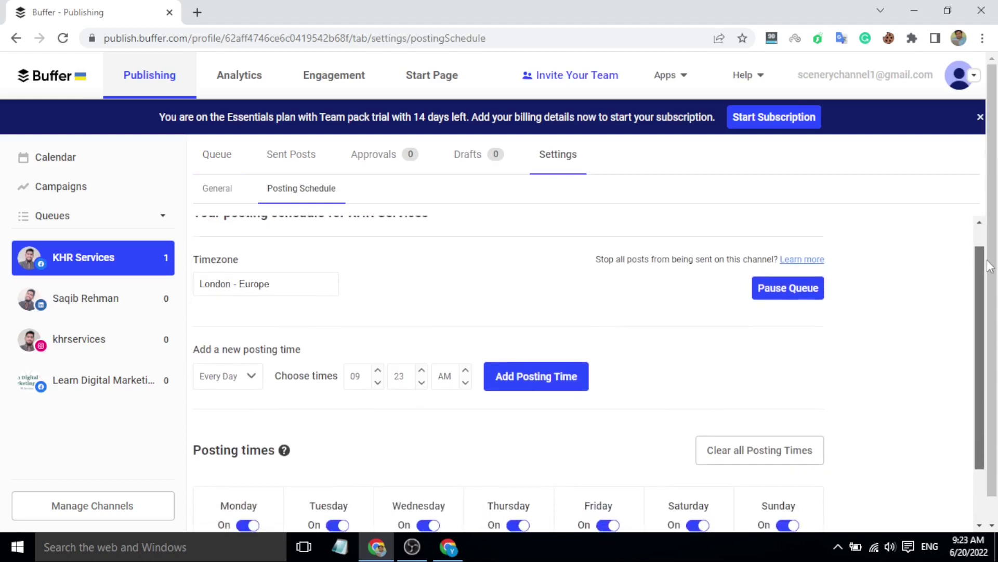
pyautogui.click(287, 284)
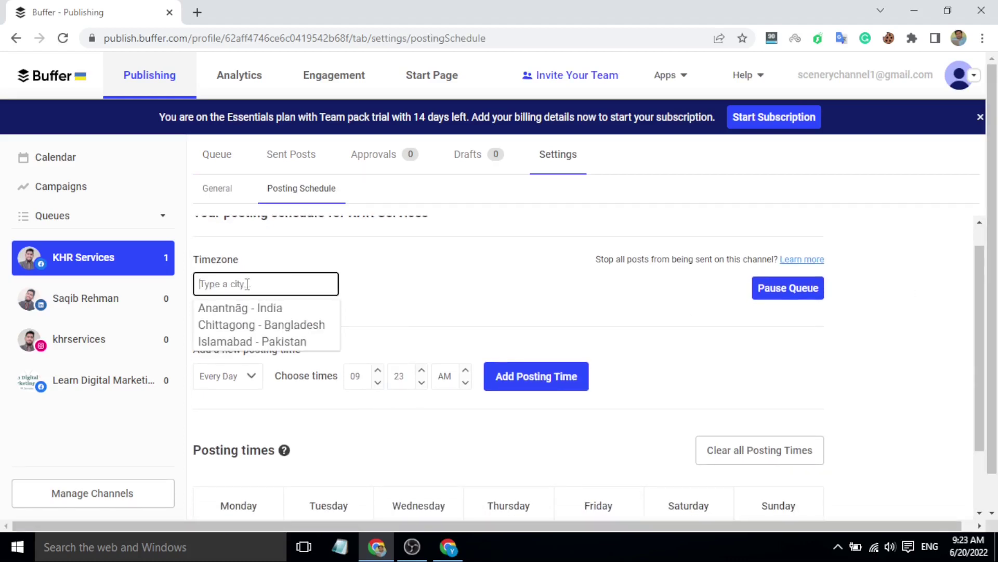
pyautogui.write('isla')
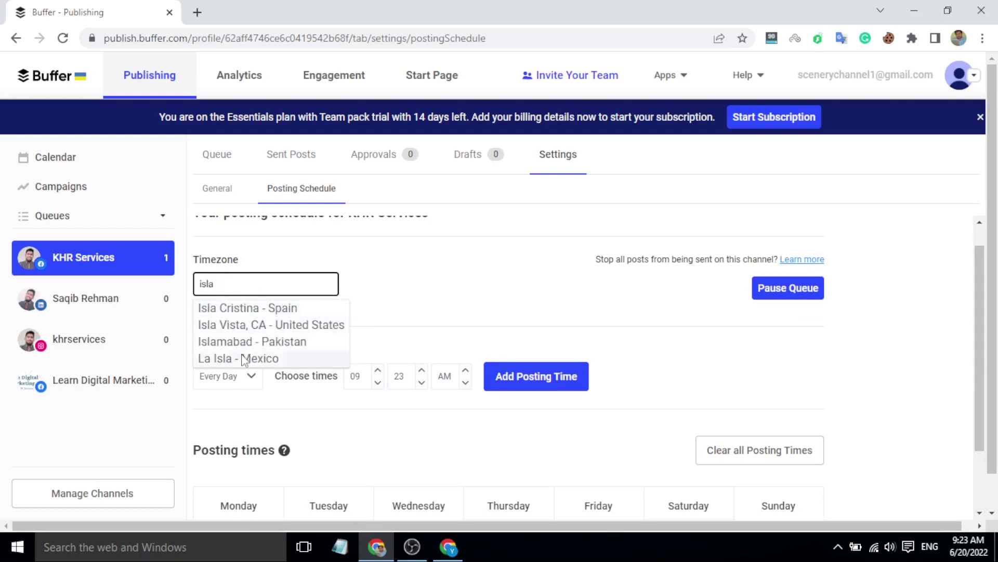
pyautogui.click(256, 337)
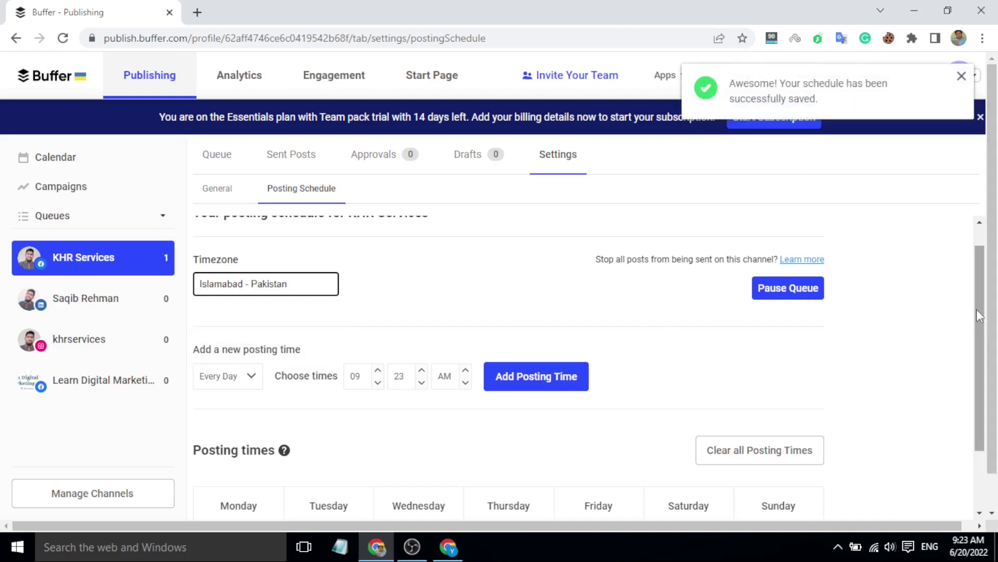
pyautogui.click(335, 285)
pyautogui.click(371, 334)
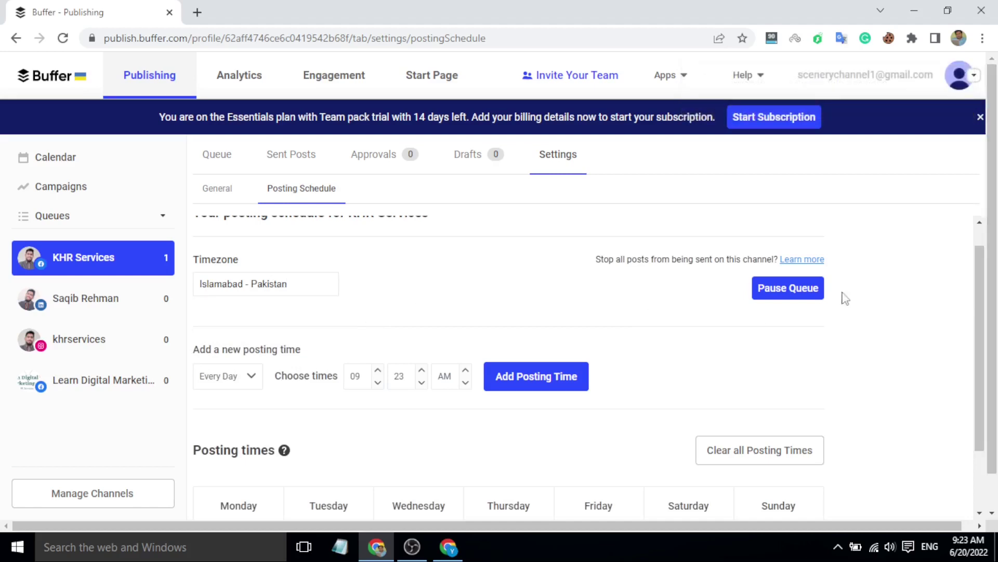
# - Scroll through the daily posting times of 10:26 AM and 04:31 PM
pyautogui.moveTo(980, 301); pyautogui.dragTo(979, 236)
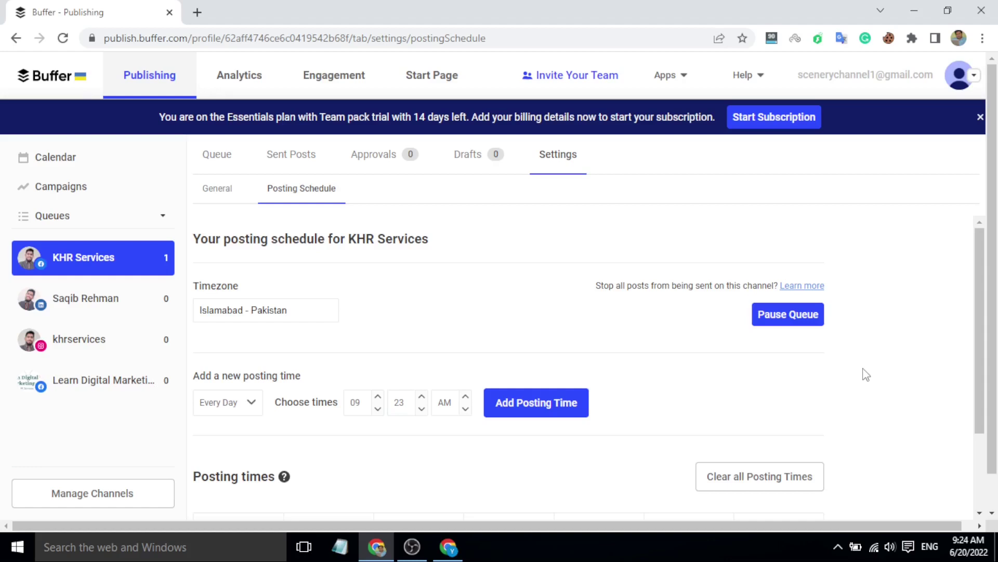
pyautogui.scroll(-1, 990, 359)
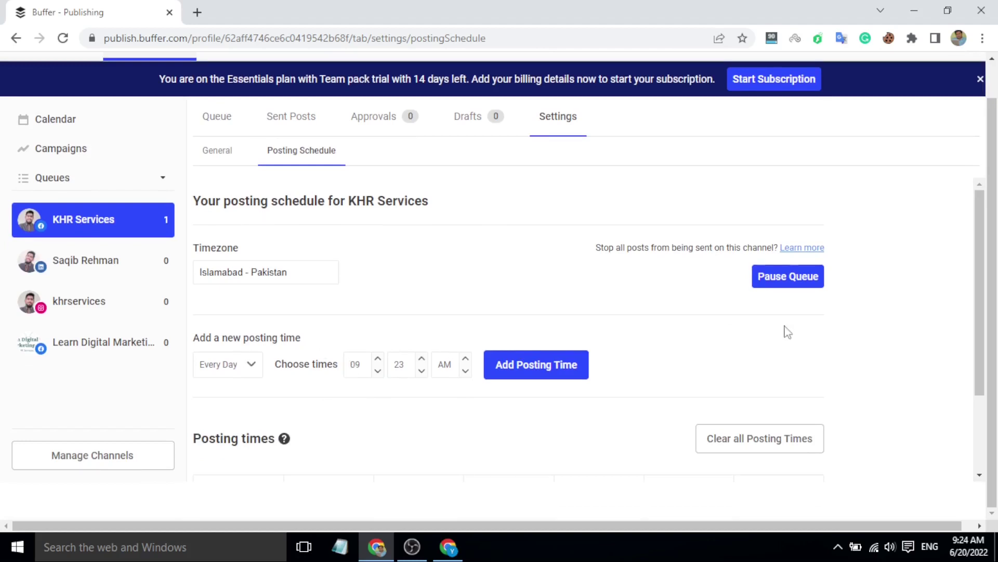
pyautogui.scroll(-1, 992, 318)
pyautogui.scroll(-2, 991, 318)
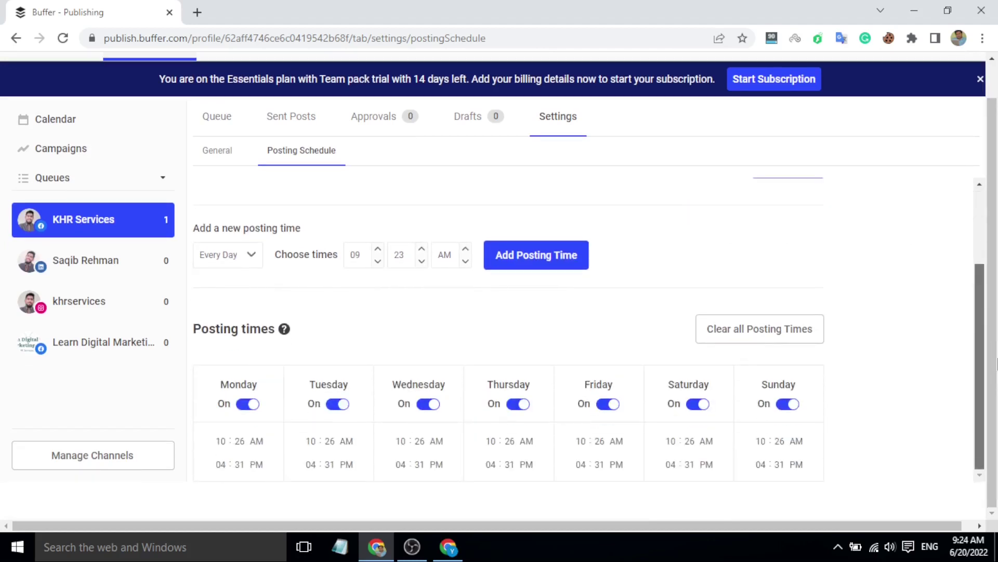
pyautogui.moveTo(974, 385); pyautogui.dragTo(975, 294)
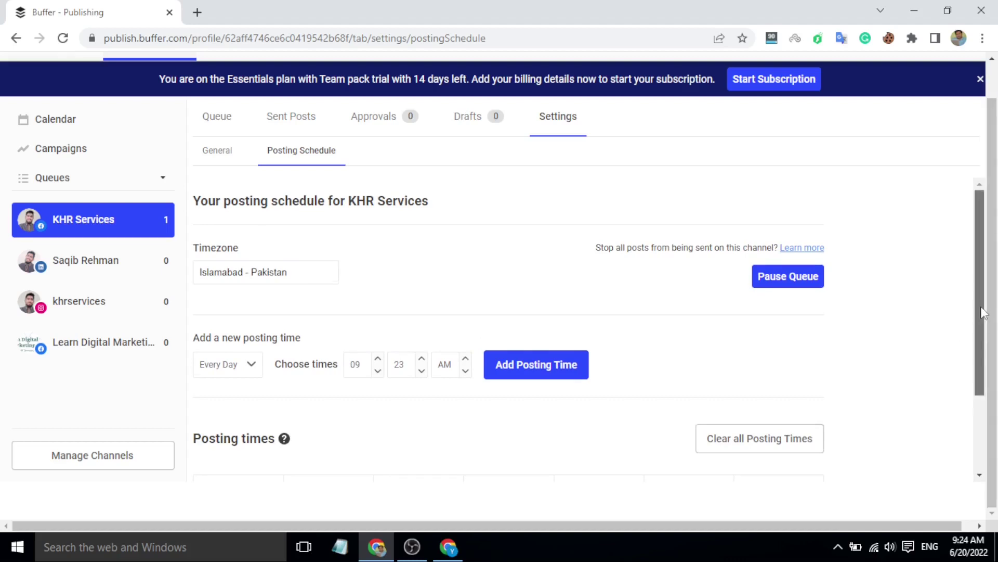
pyautogui.scroll(-2, 989, 314)
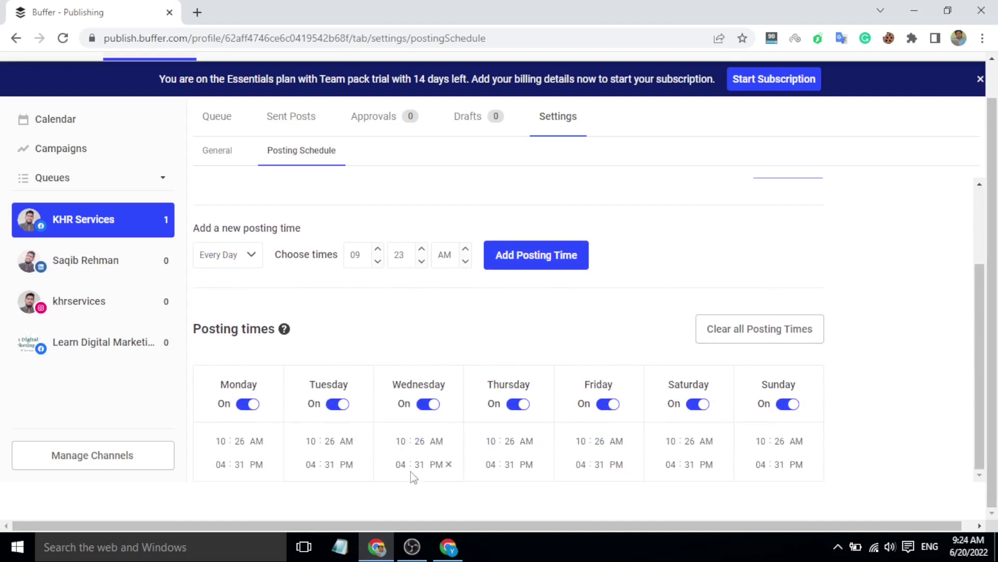
pyautogui.moveTo(624, 479)
# - Empty all KHR Services posting times, confirming with I'm Sure, Empty It
pyautogui.click(796, 337)
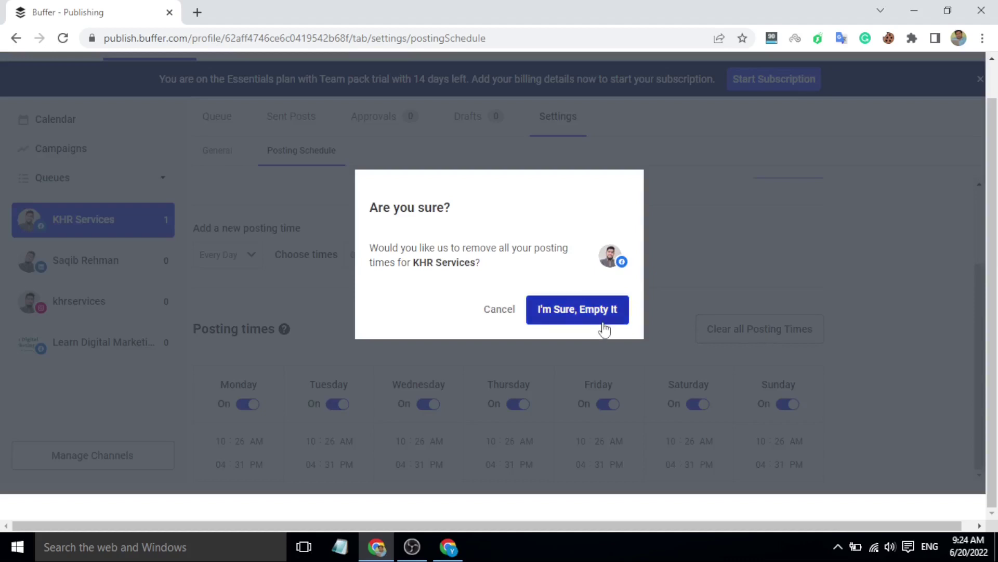
pyautogui.click(588, 318)
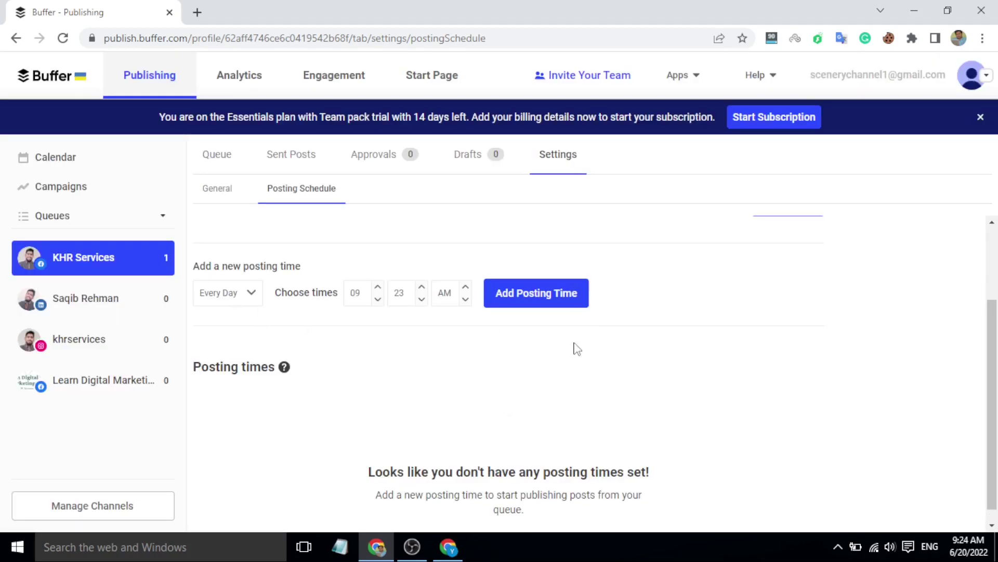
pyautogui.click(246, 303)
pyautogui.click(310, 327)
pyautogui.click(242, 301)
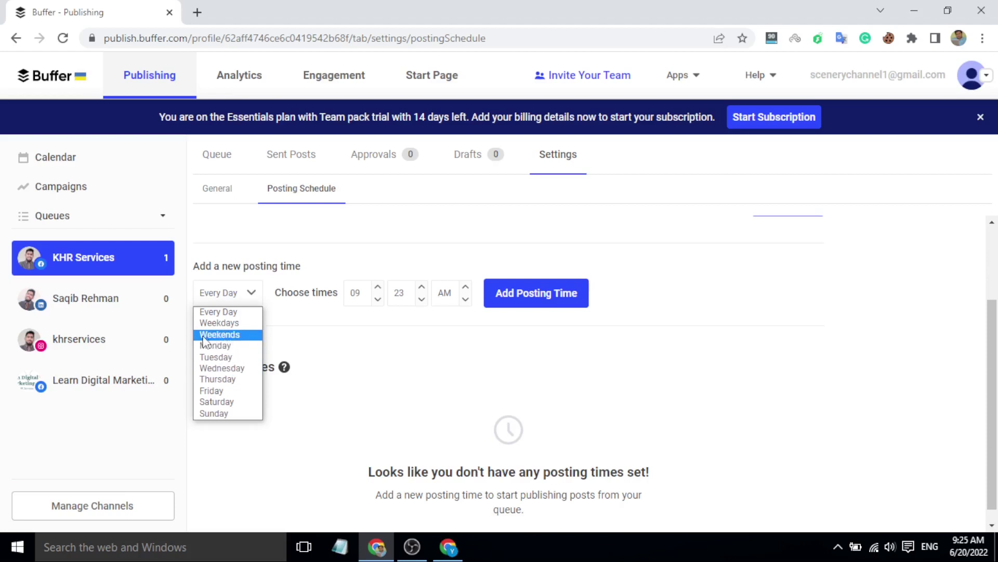
# - Add a Monday posting time at 05:00 AM to the KHR Services schedule
pyautogui.click(209, 346)
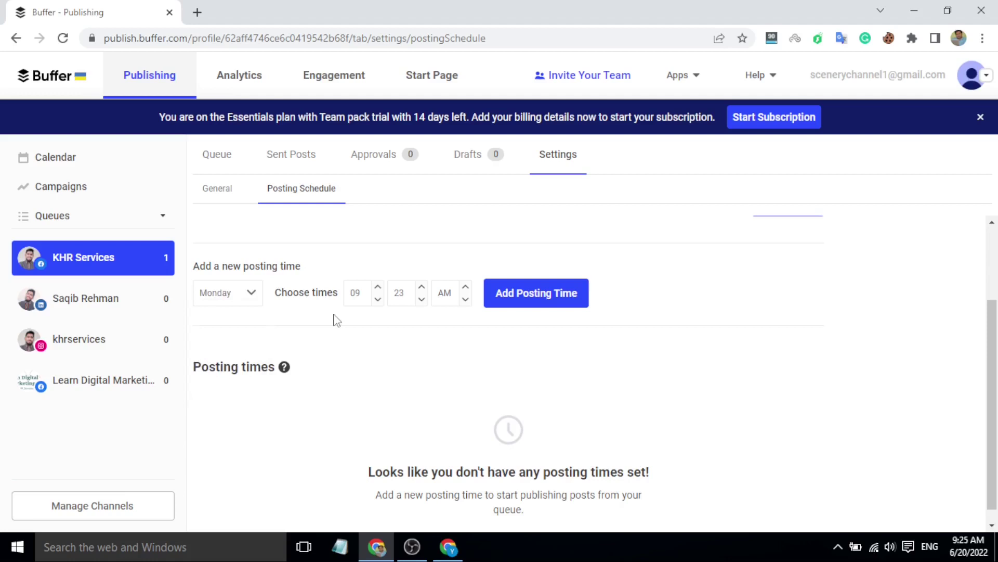
pyautogui.click(378, 299)
pyautogui.click(358, 357)
pyautogui.click(418, 299)
pyautogui.moveTo(426, 110); pyautogui.dragTo(420, 61)
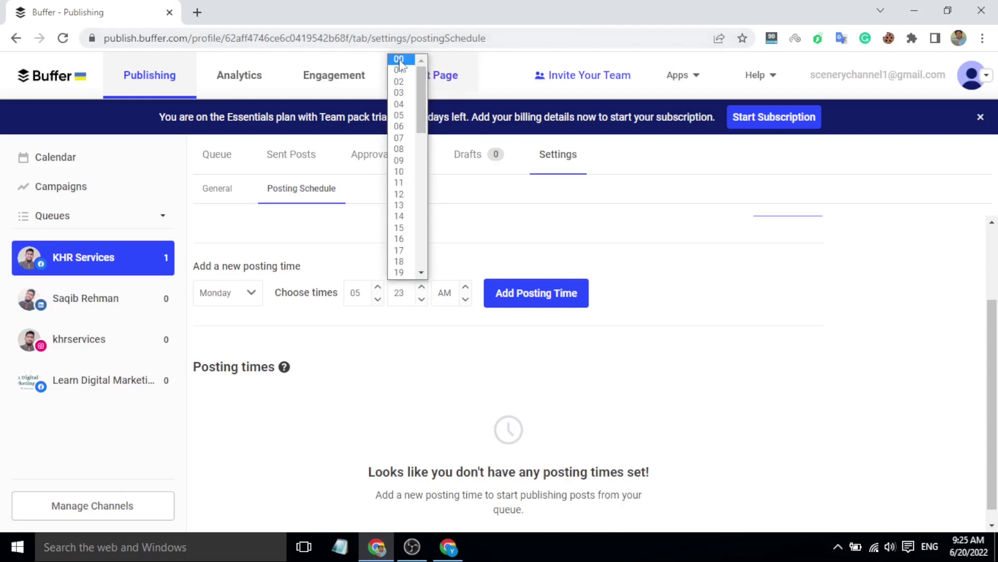
pyautogui.click(401, 60)
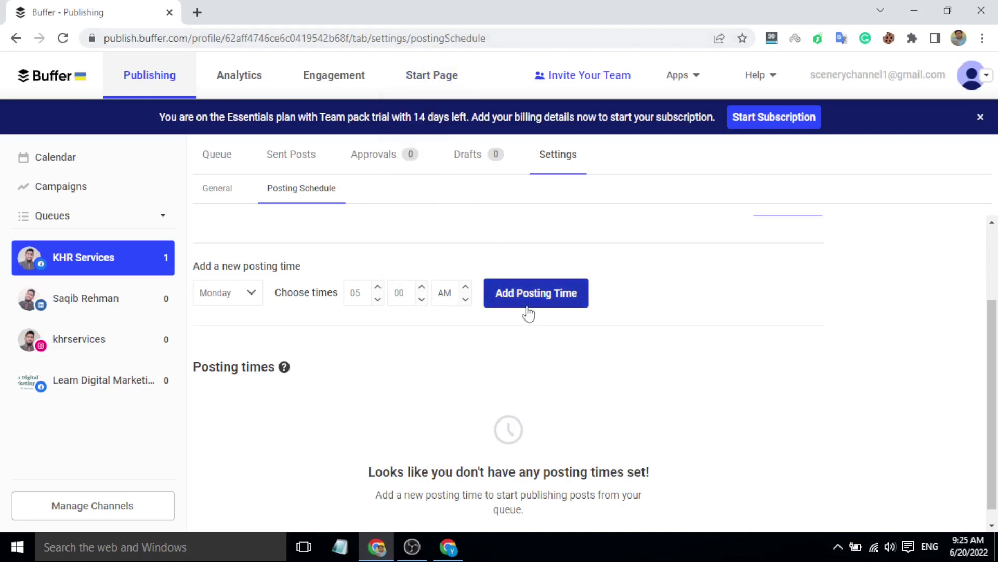
pyautogui.click(518, 294)
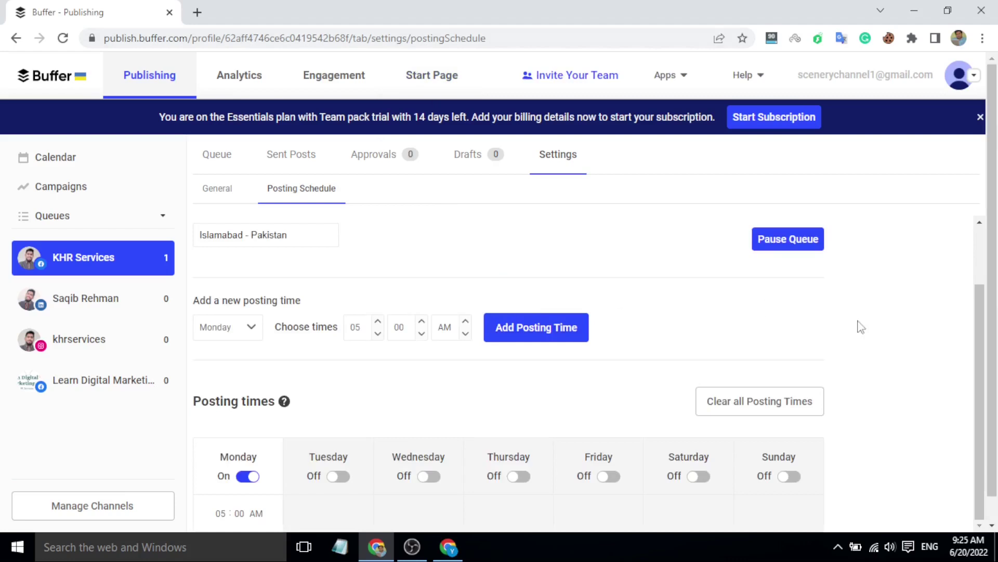
pyautogui.scroll(-1, 991, 398)
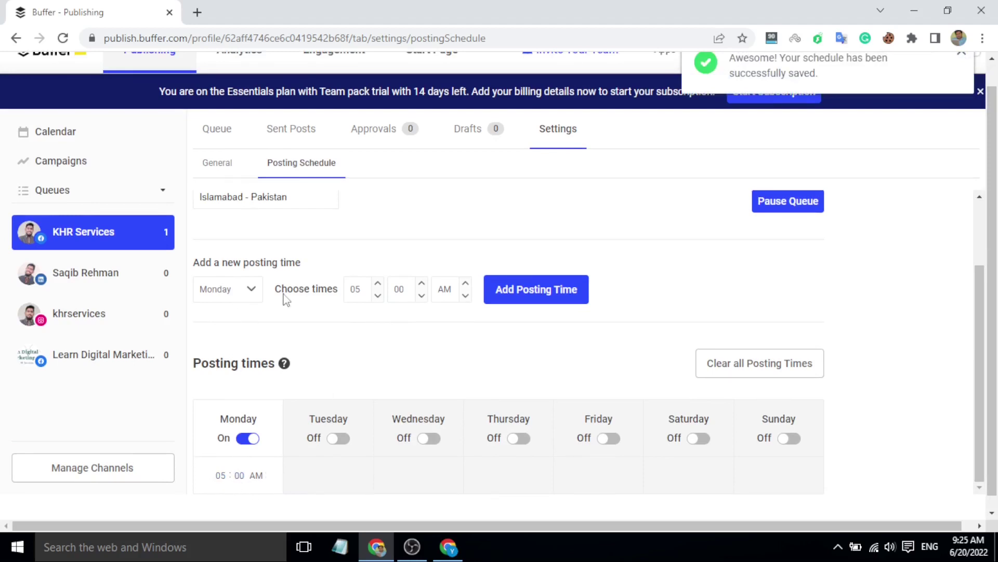
# - Add a second Monday posting time at 09:00 PM
pyautogui.click(363, 292)
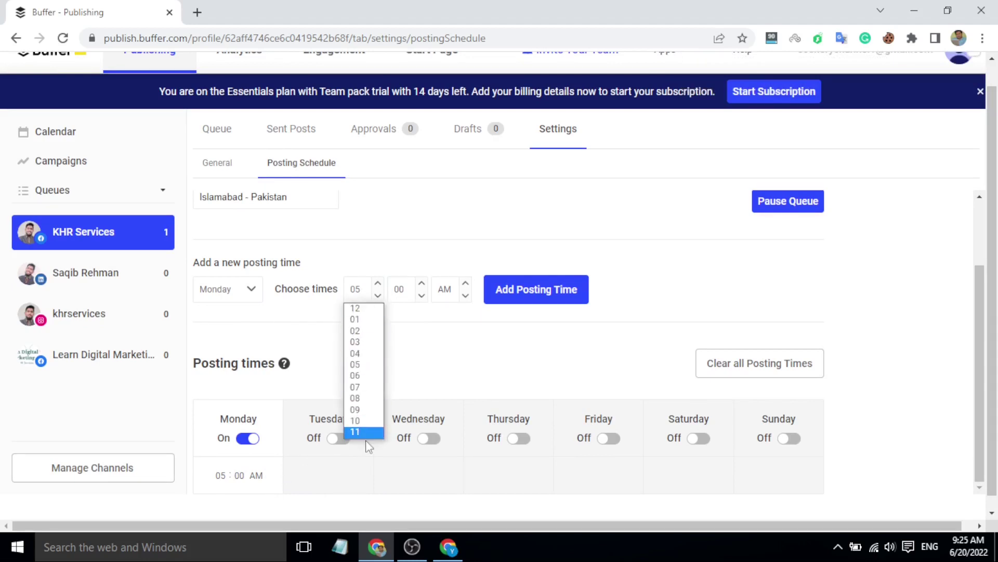
pyautogui.click(364, 409)
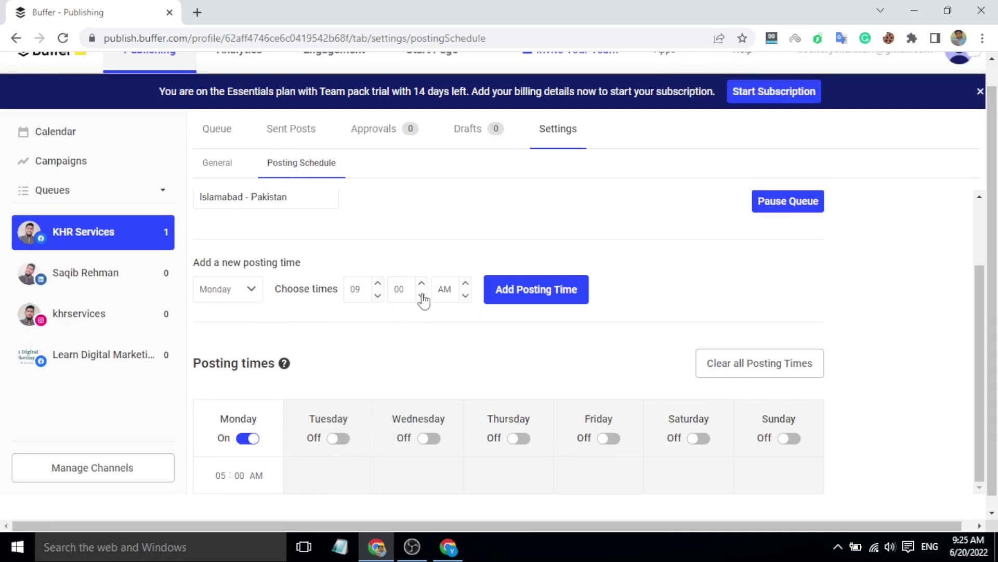
pyautogui.click(445, 295)
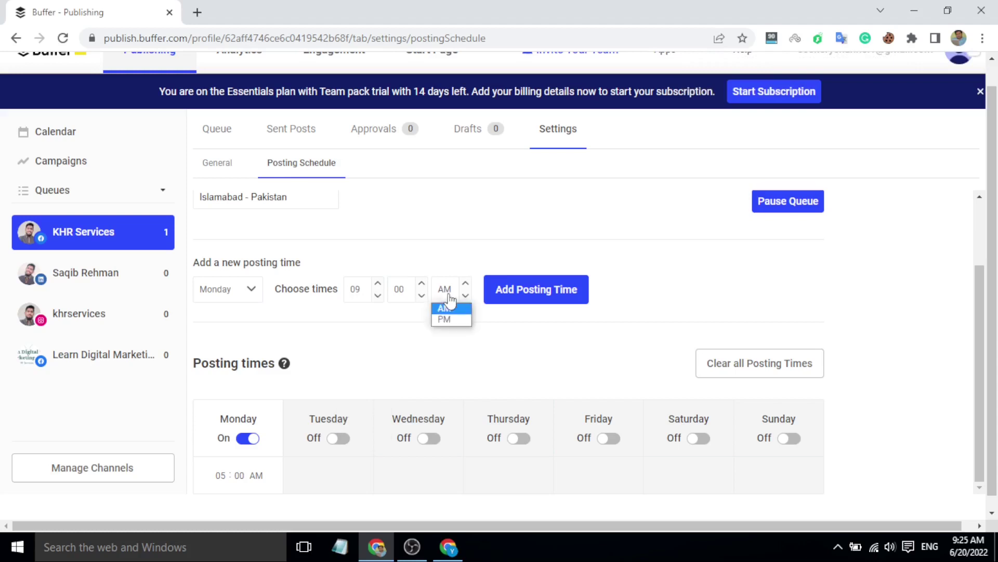
pyautogui.click(451, 320)
pyautogui.click(534, 306)
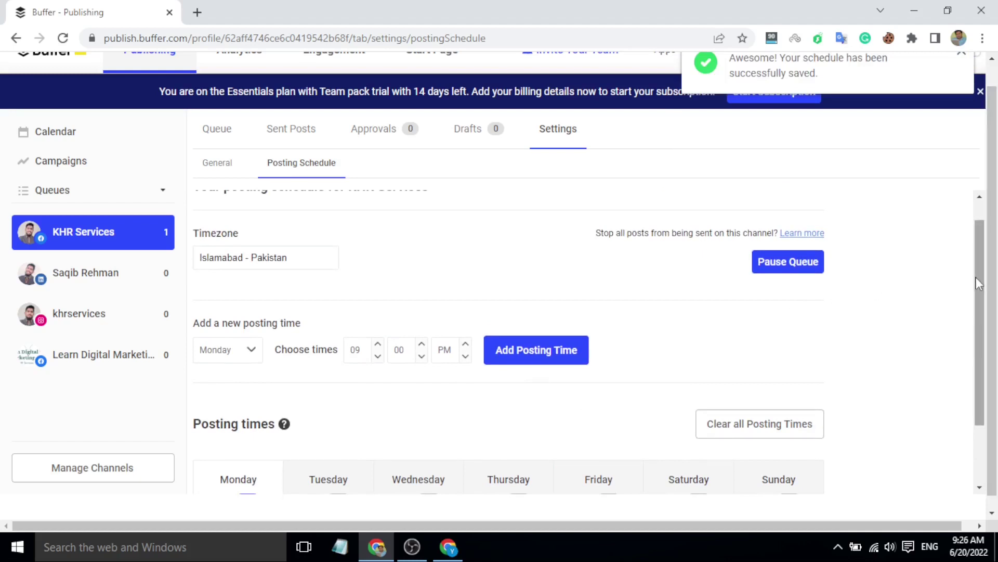
pyautogui.scroll(-2, 995, 345)
pyautogui.moveTo(240, 481)
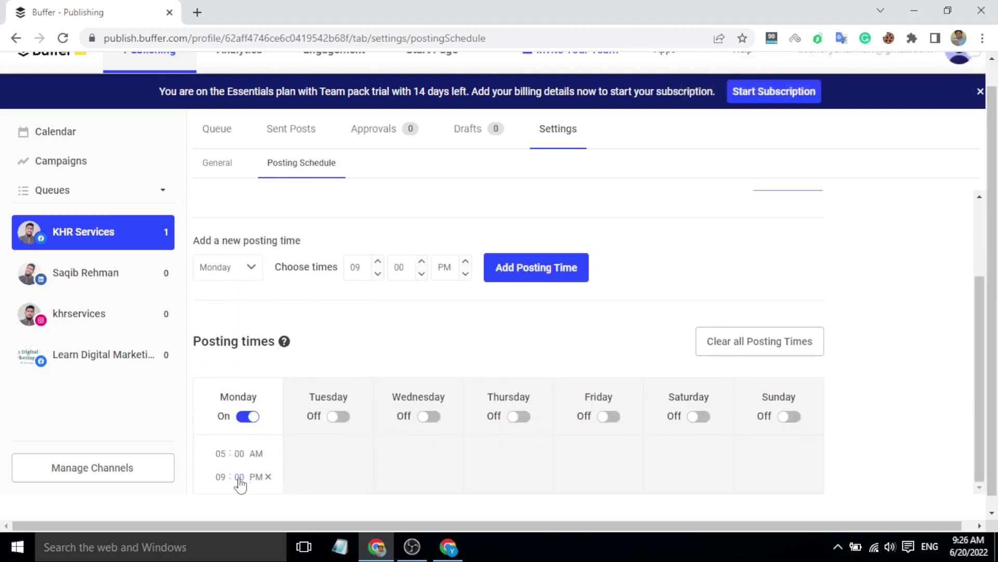
pyautogui.moveTo(242, 464)
pyautogui.moveTo(981, 353); pyautogui.dragTo(989, 321)
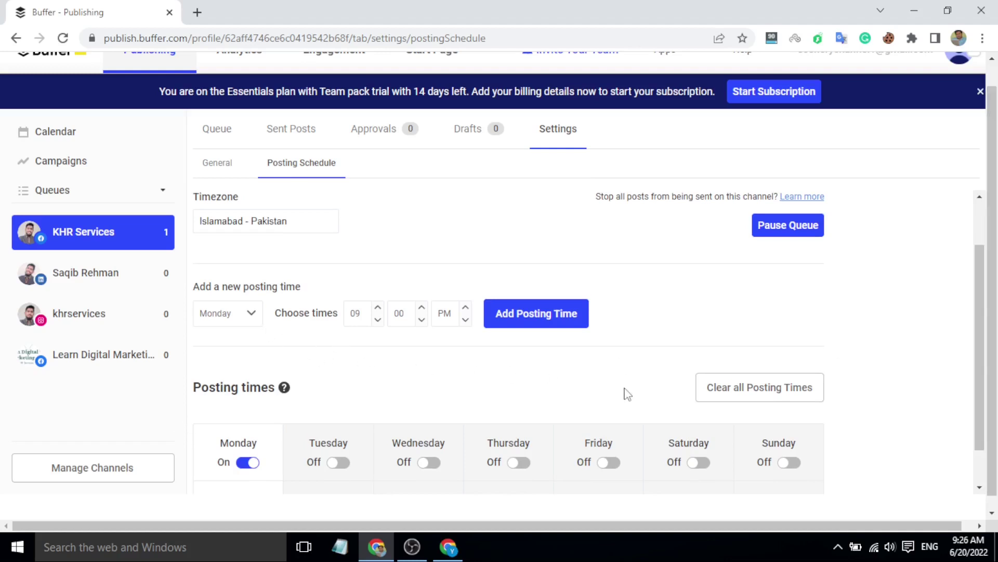
pyautogui.moveTo(990, 274); pyautogui.dragTo(991, 285)
# - Add and save a Wednesday posting time at 08:00 AM
pyautogui.click(250, 312)
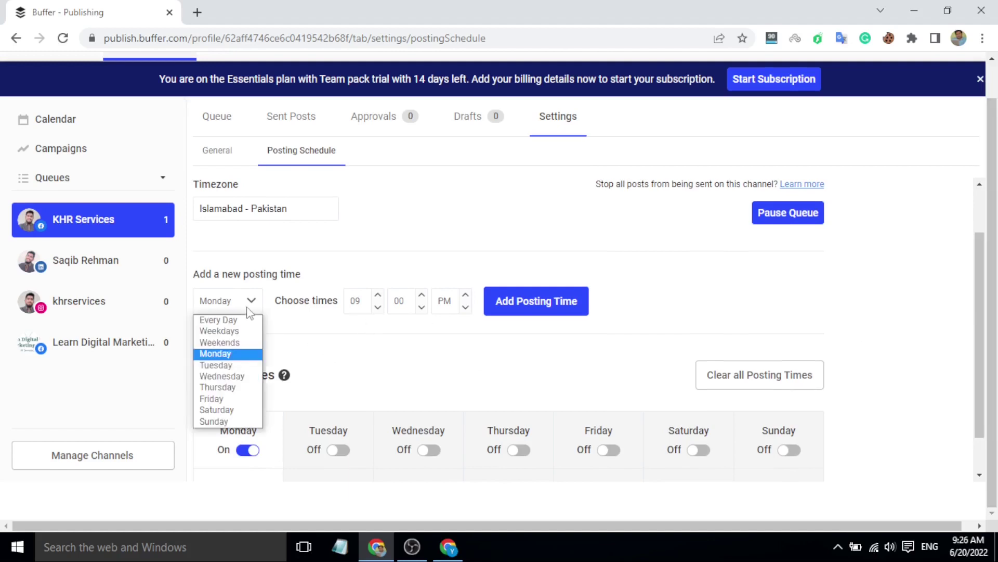
pyautogui.click(244, 375)
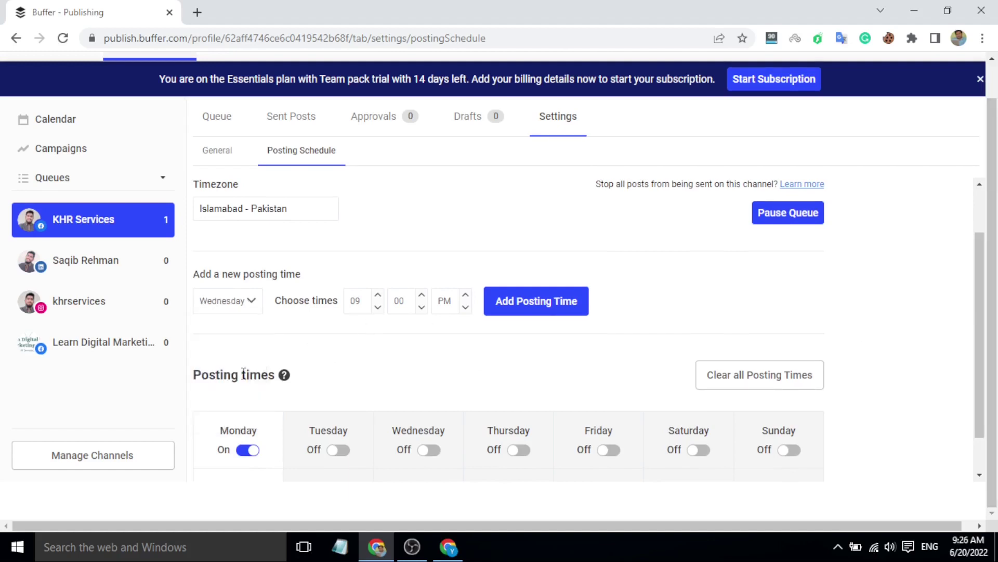
pyautogui.click(361, 312)
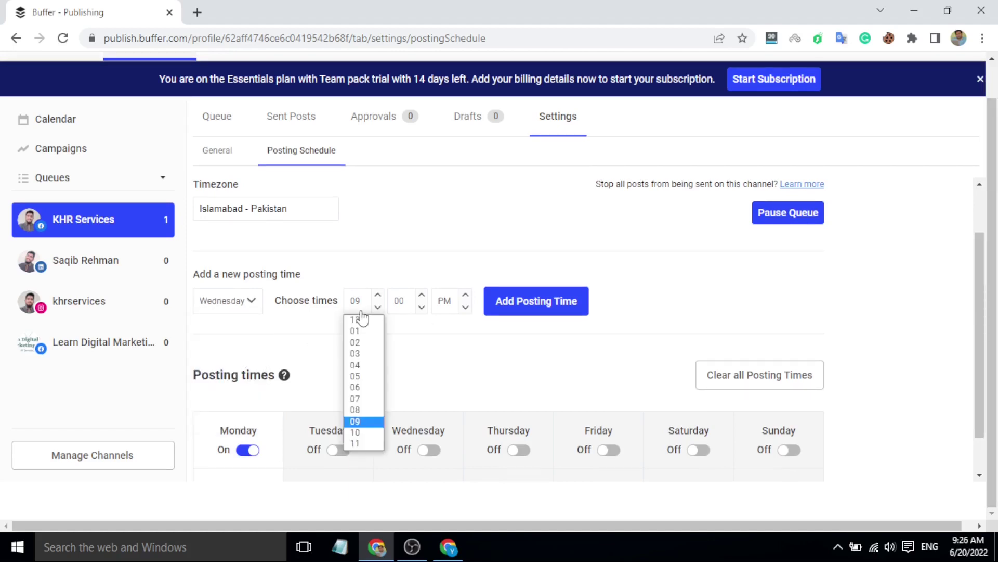
pyautogui.click(367, 409)
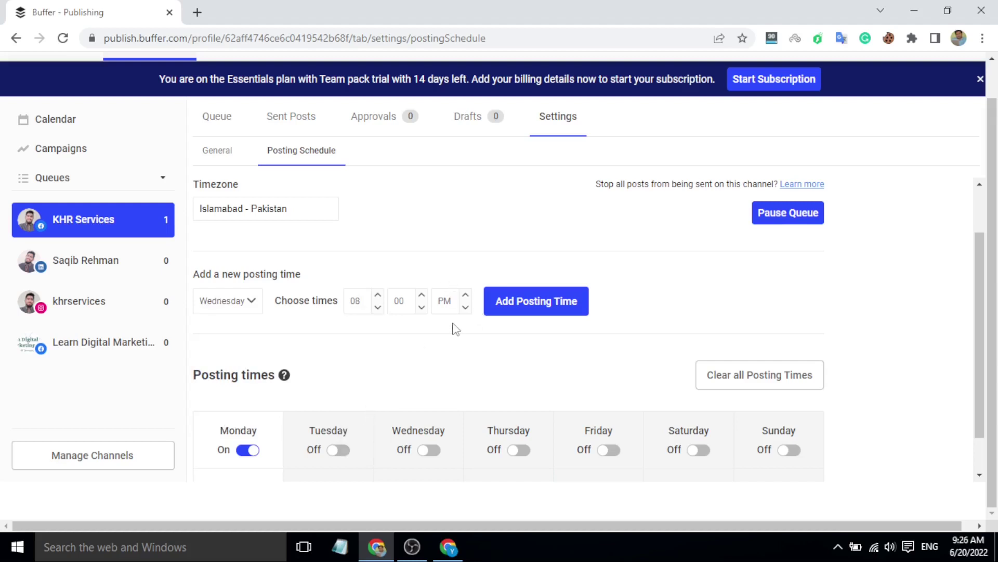
pyautogui.click(446, 304)
pyautogui.click(453, 321)
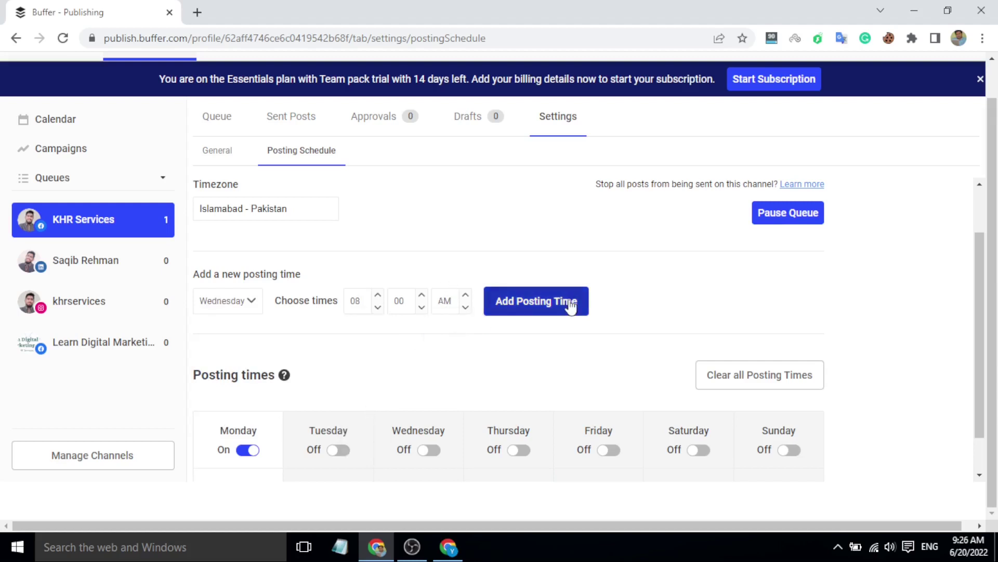
pyautogui.click(570, 306)
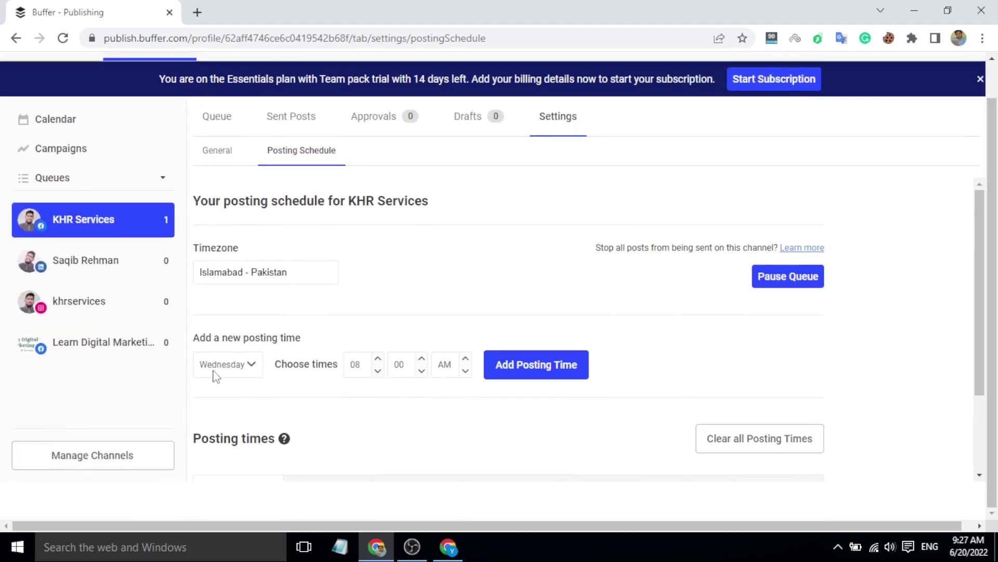
pyautogui.click(515, 384)
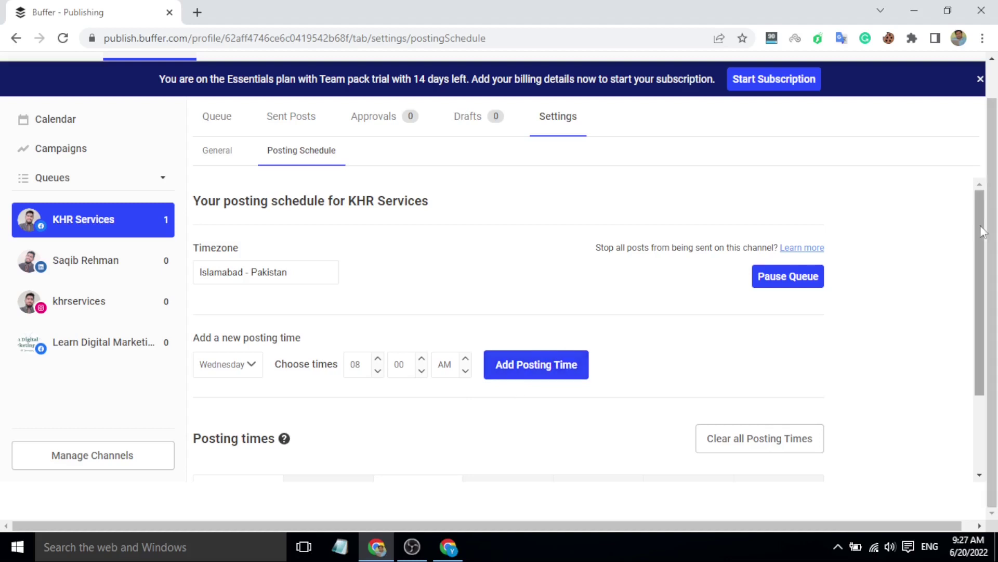
# - Switch on posting for Wednesday in the schedule
pyautogui.scroll(-2, 983, 231)
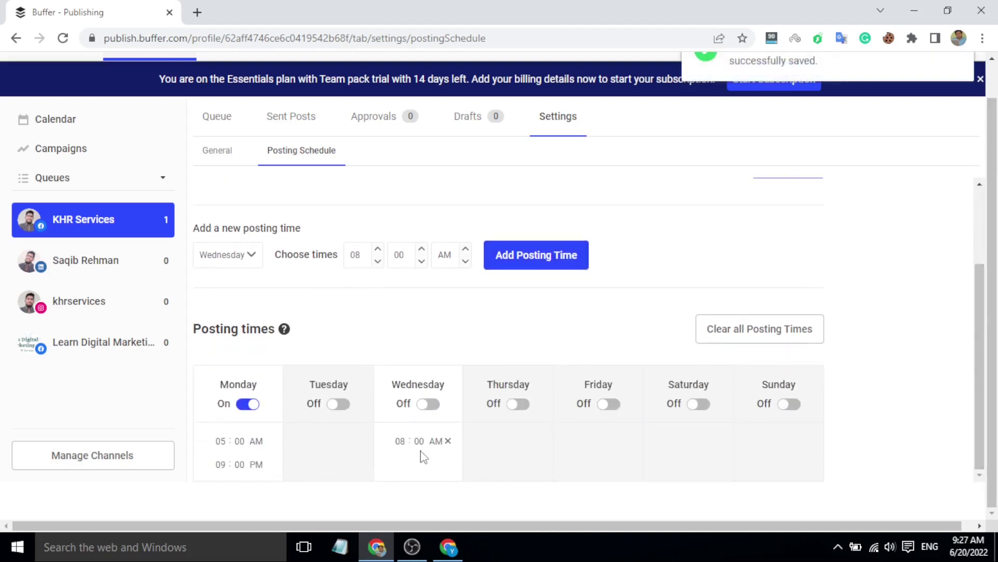
pyautogui.click(429, 406)
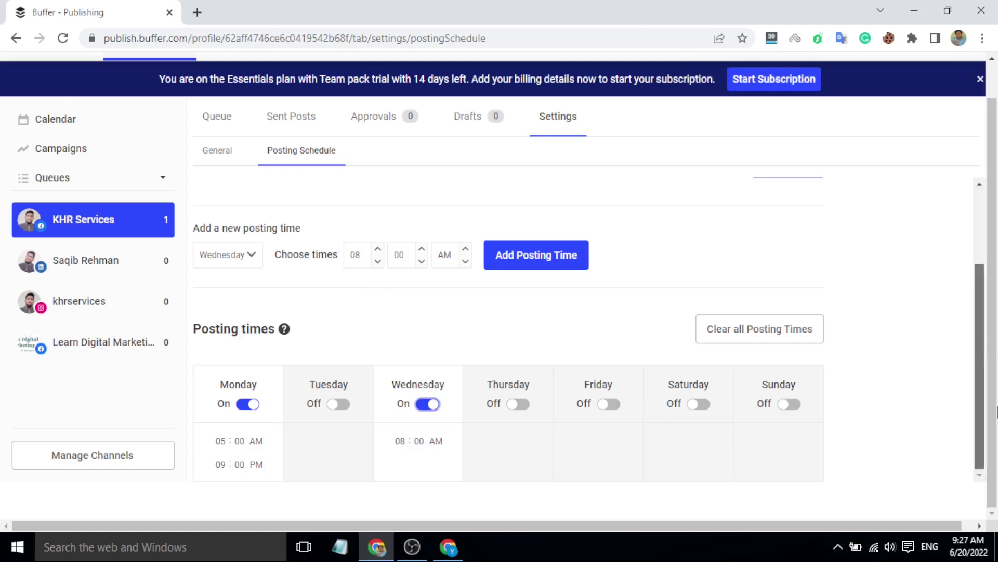
pyautogui.scroll(3, 997, 375)
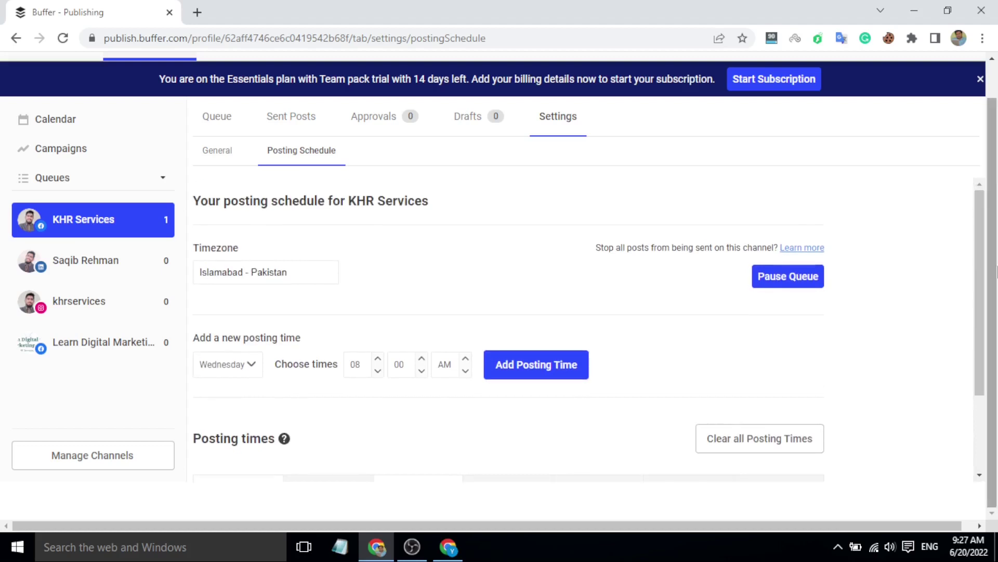
pyautogui.scroll(1, 996, 272)
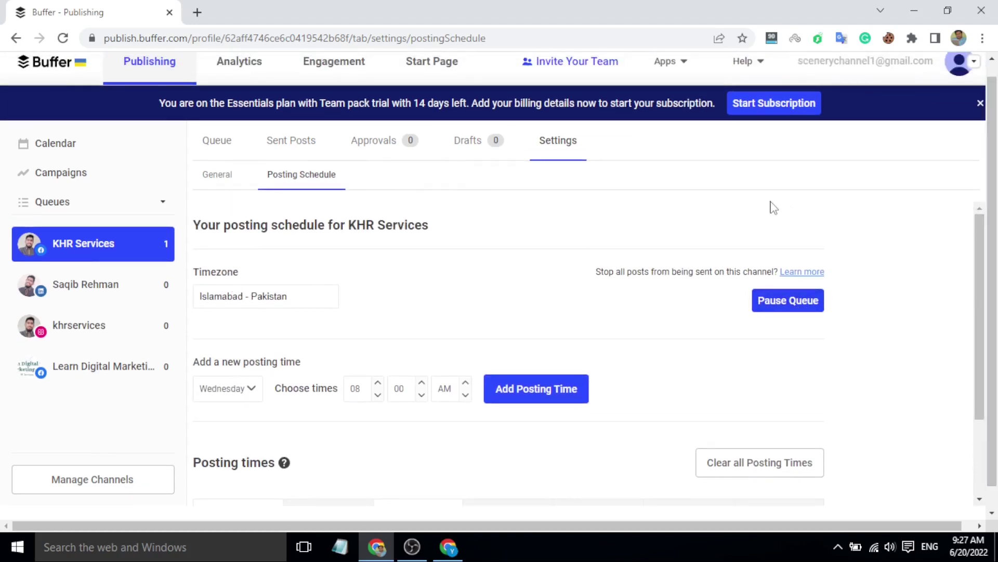
# - On the Drafts tab, compose 'Test Post 1' and add the LinkedIn and Instagram channels
pyautogui.click(482, 155)
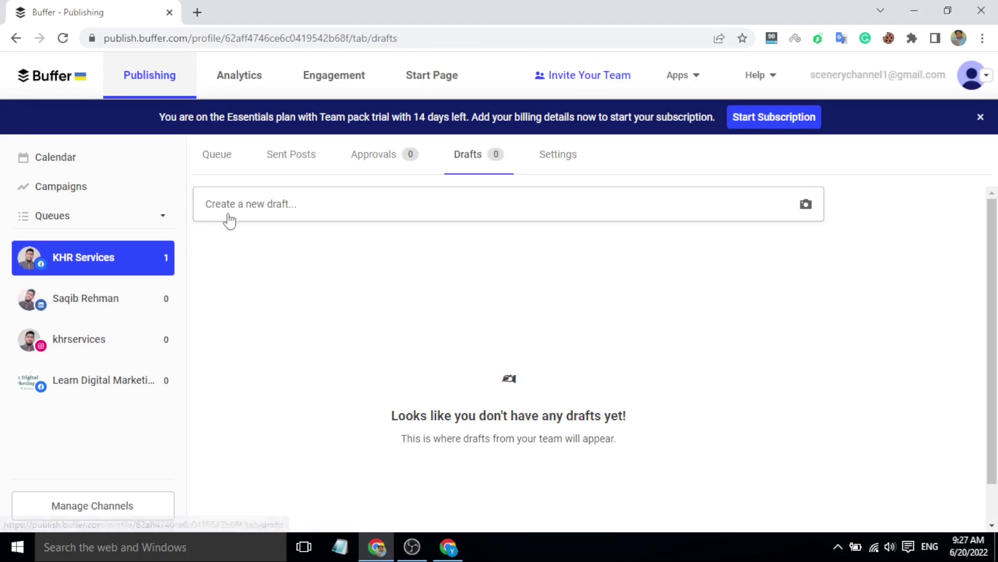
pyautogui.click(254, 209)
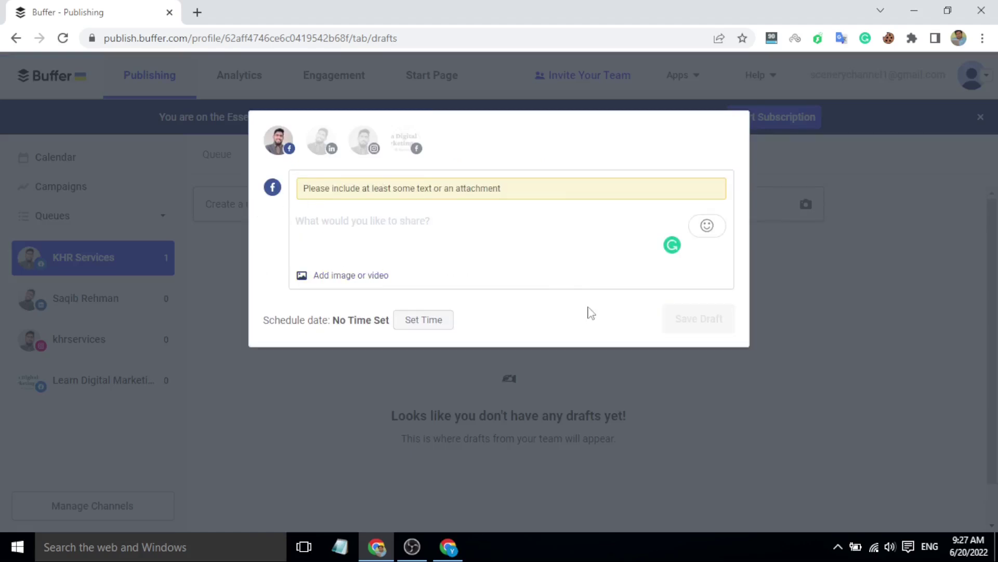
pyautogui.click(544, 349)
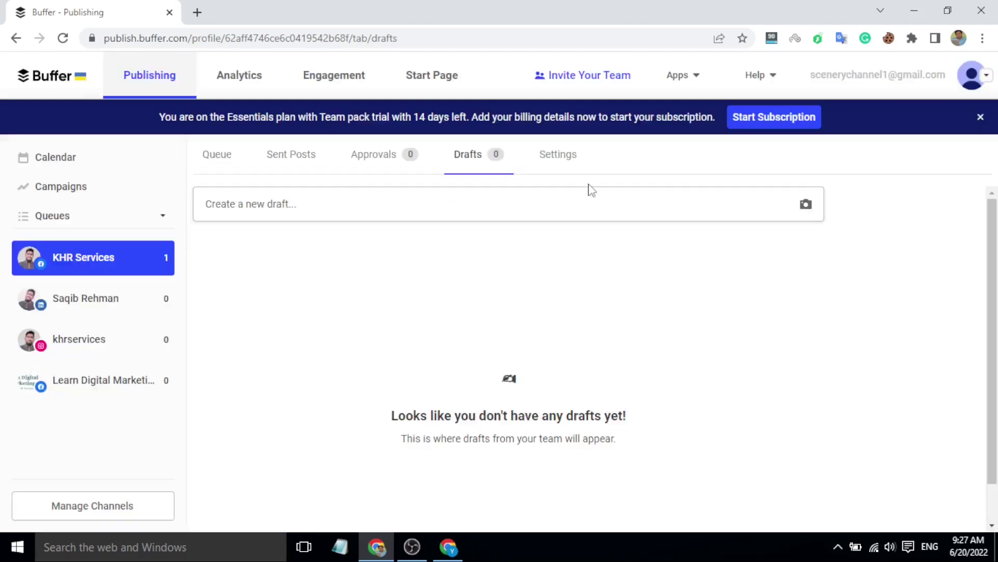
pyautogui.click(340, 214)
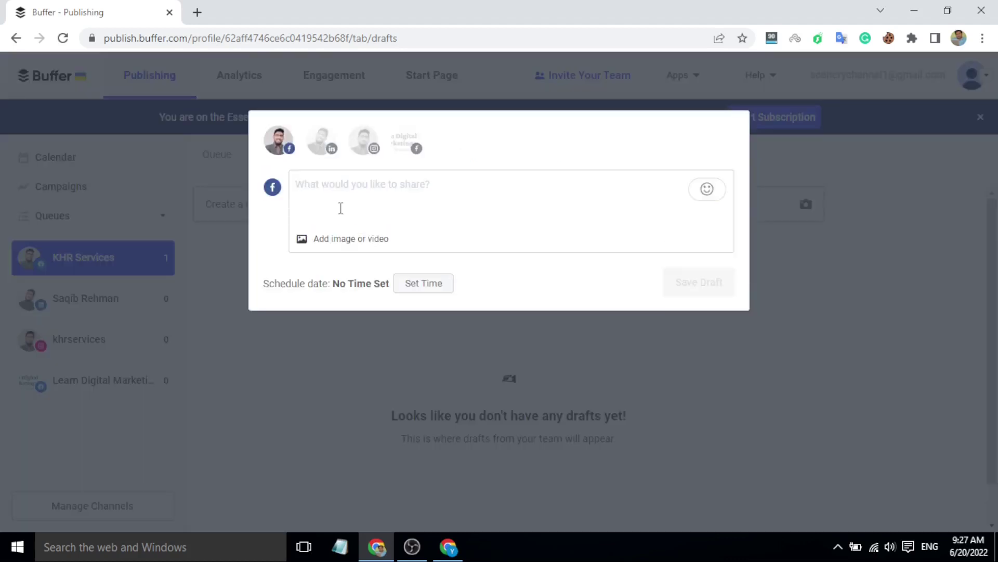
pyautogui.write('Test Post 1')
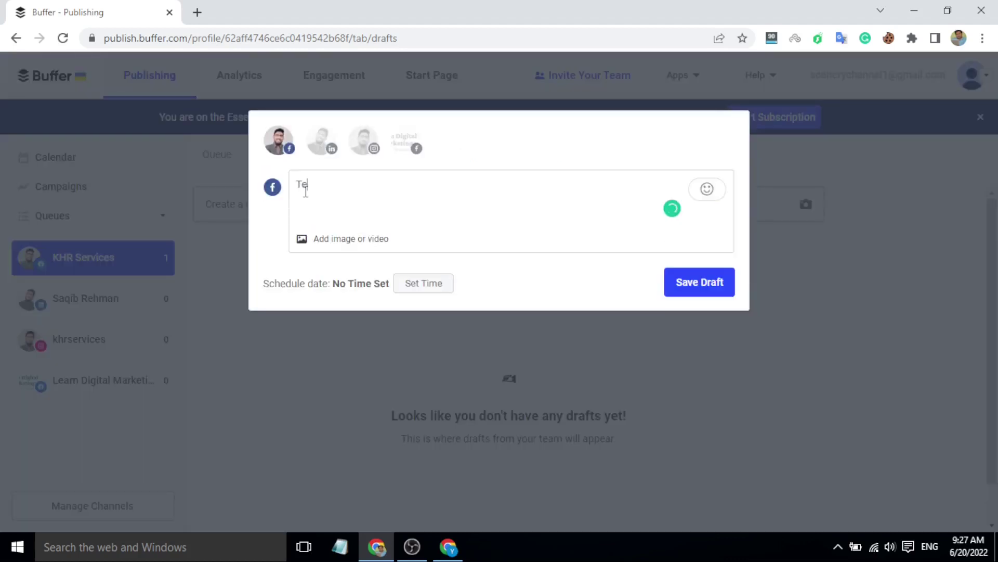
pyautogui.click(320, 152)
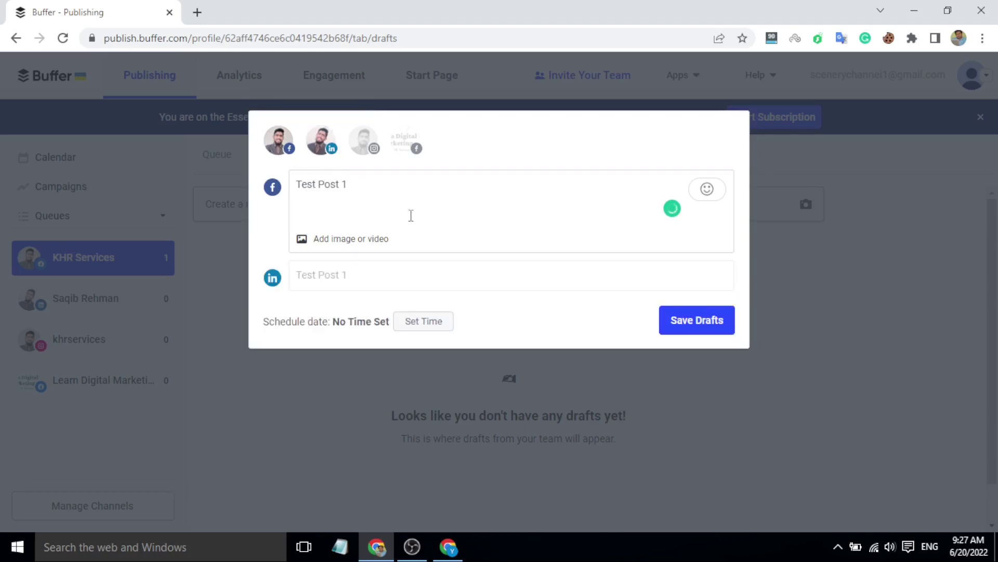
pyautogui.click(372, 150)
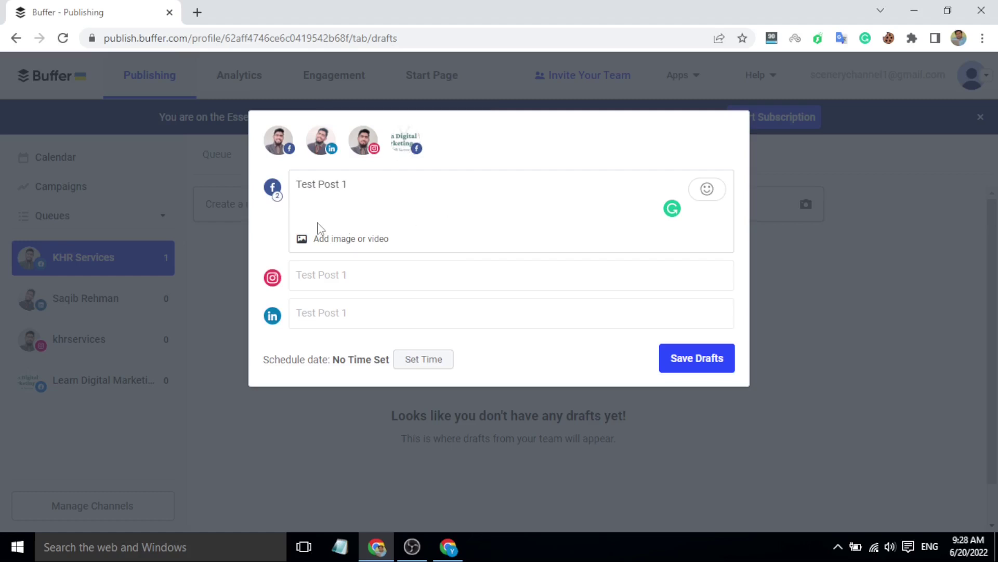
# - Expand and review the Instagram and LinkedIn versions of Test Post 1
pyautogui.click(389, 284)
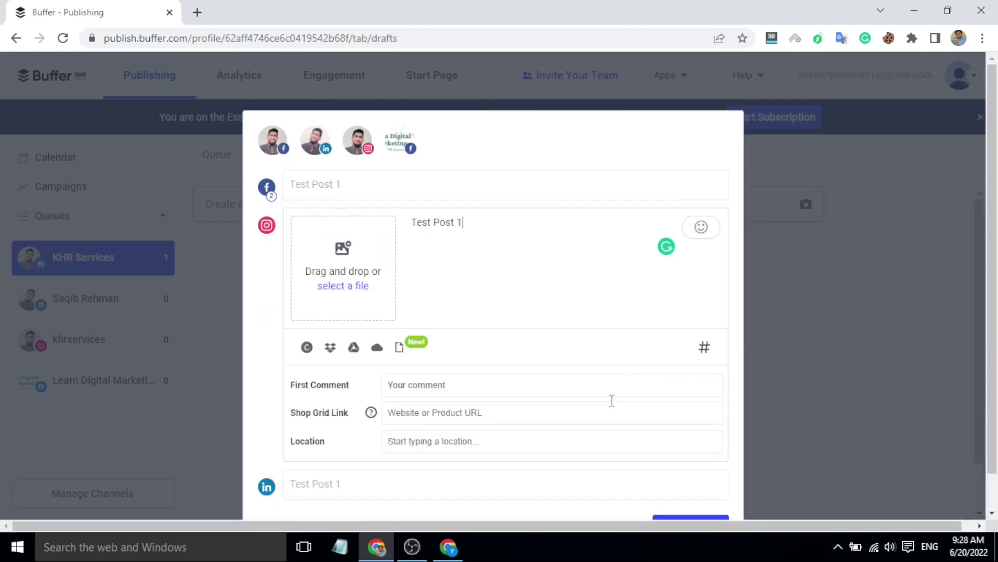
pyautogui.click(375, 491)
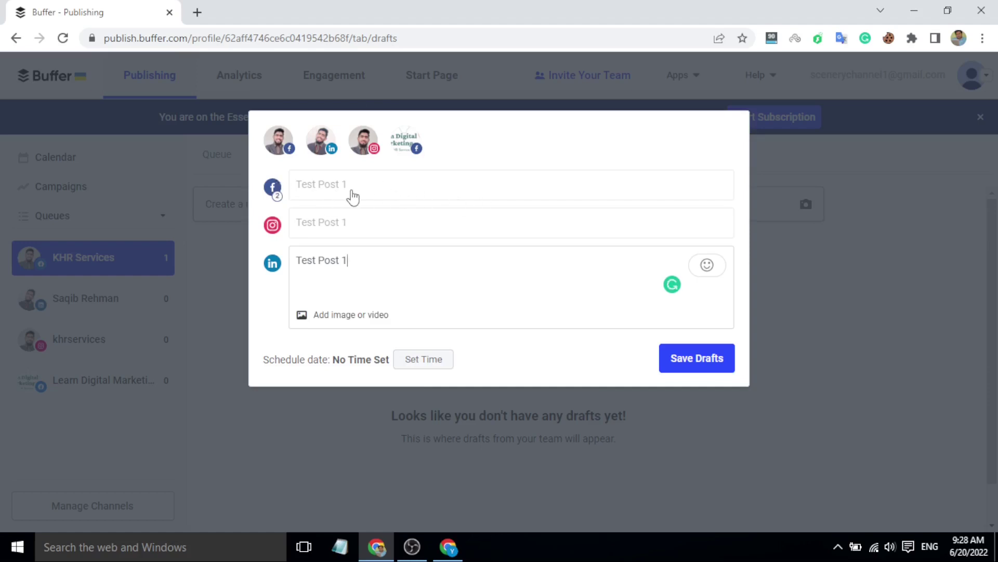
pyautogui.moveTo(356, 269); pyautogui.dragTo(303, 265)
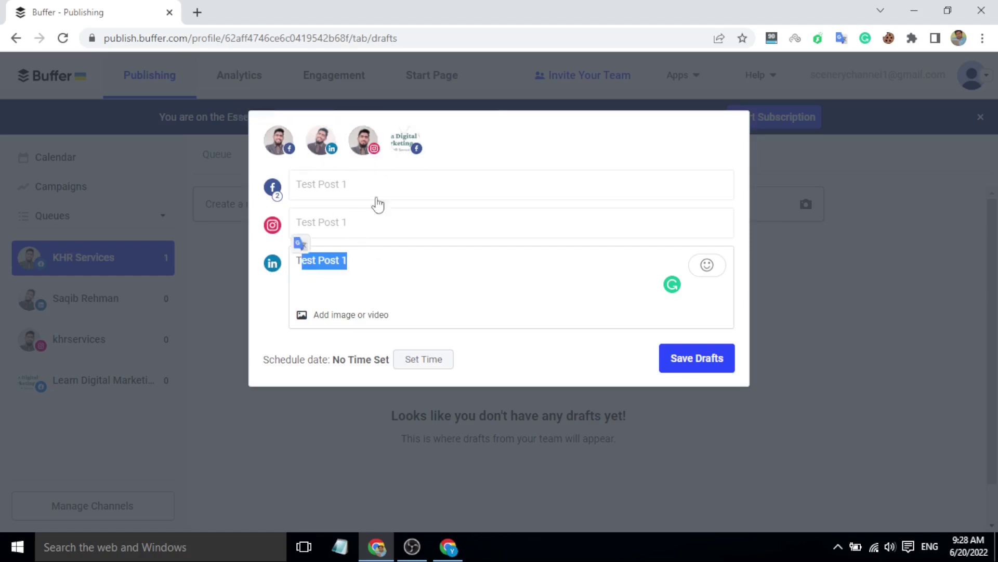
pyautogui.click(500, 155)
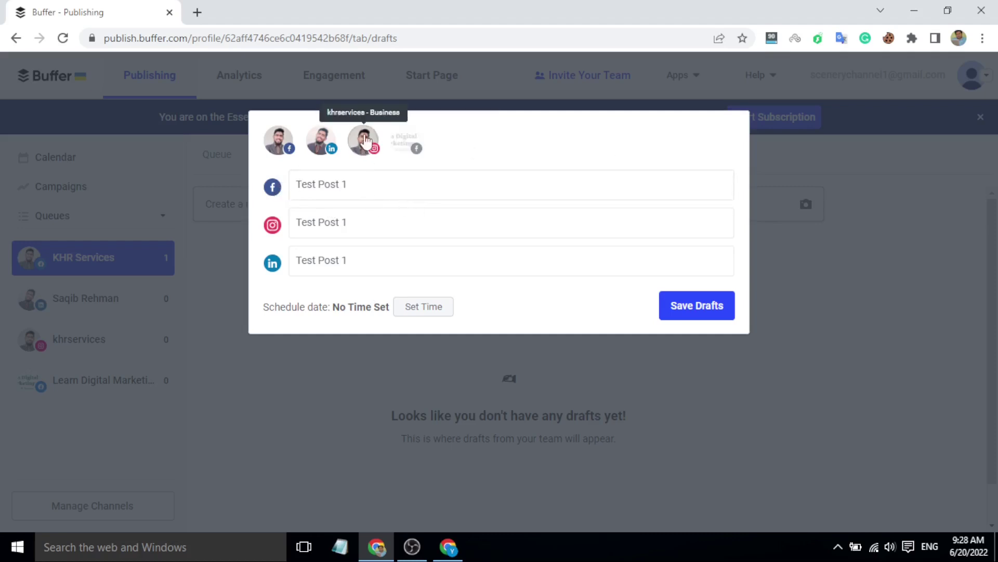
# - Toggle Instagram off and back on, then open the schedule date-and-time picker
pyautogui.click(366, 155)
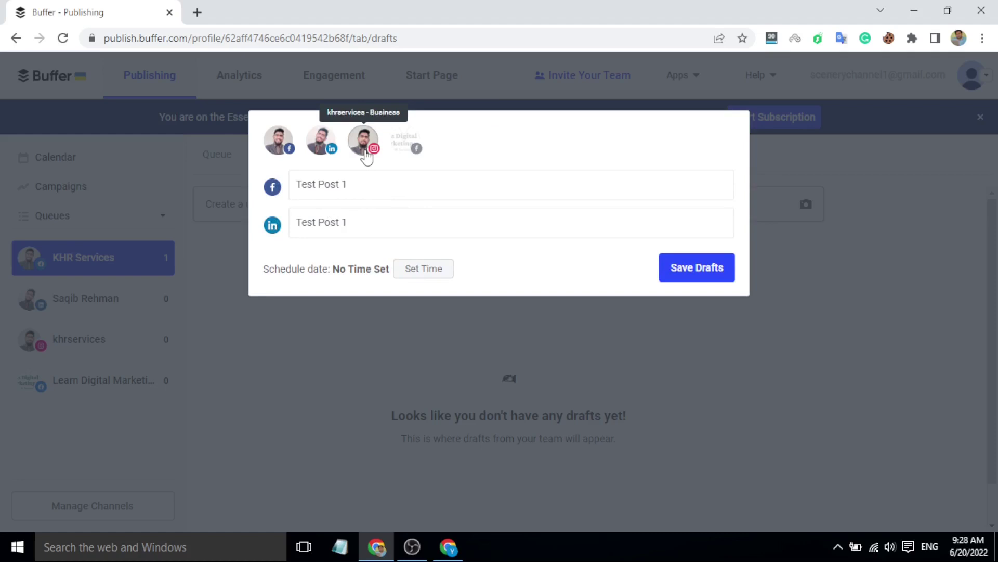
pyautogui.click(367, 155)
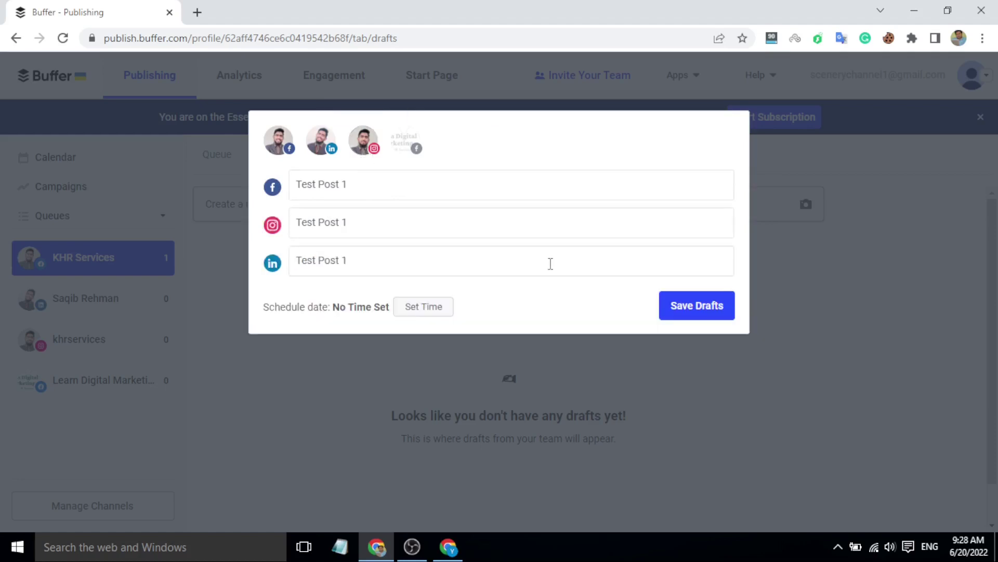
pyautogui.moveTo(335, 309); pyautogui.dragTo(395, 310)
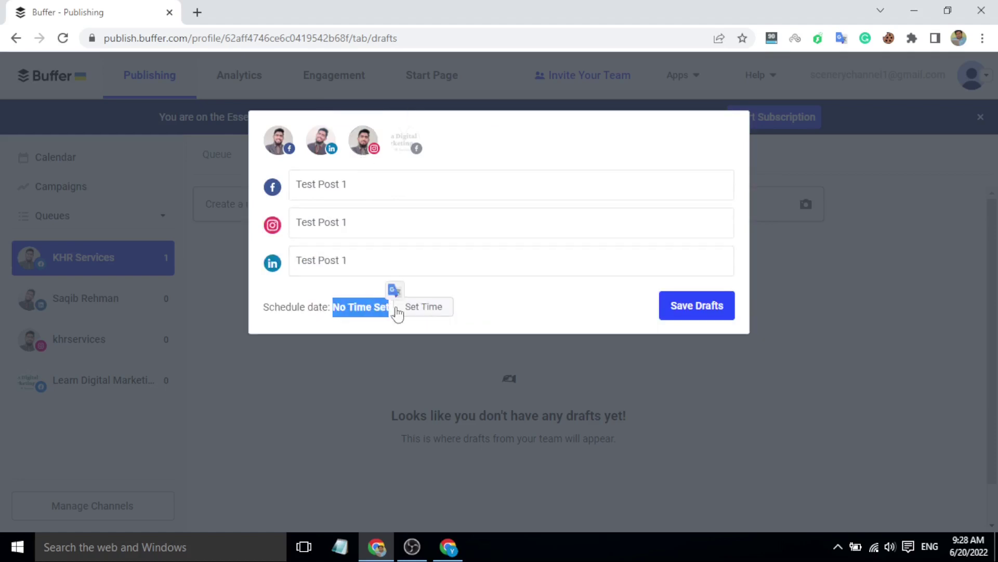
pyautogui.click(414, 311)
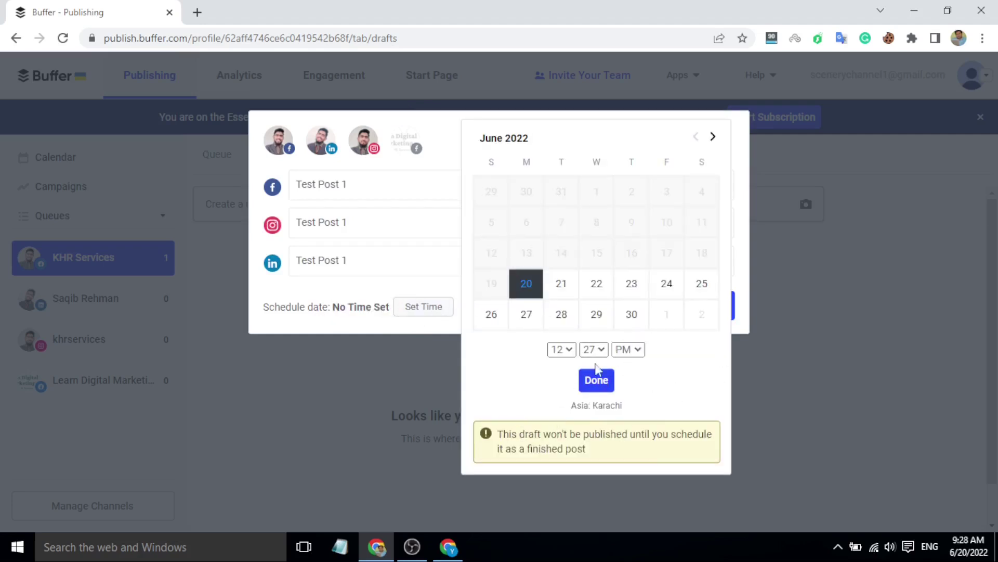
# - Close the date picker without scheduling and save Test Post 1 as drafts
pyautogui.click(445, 151)
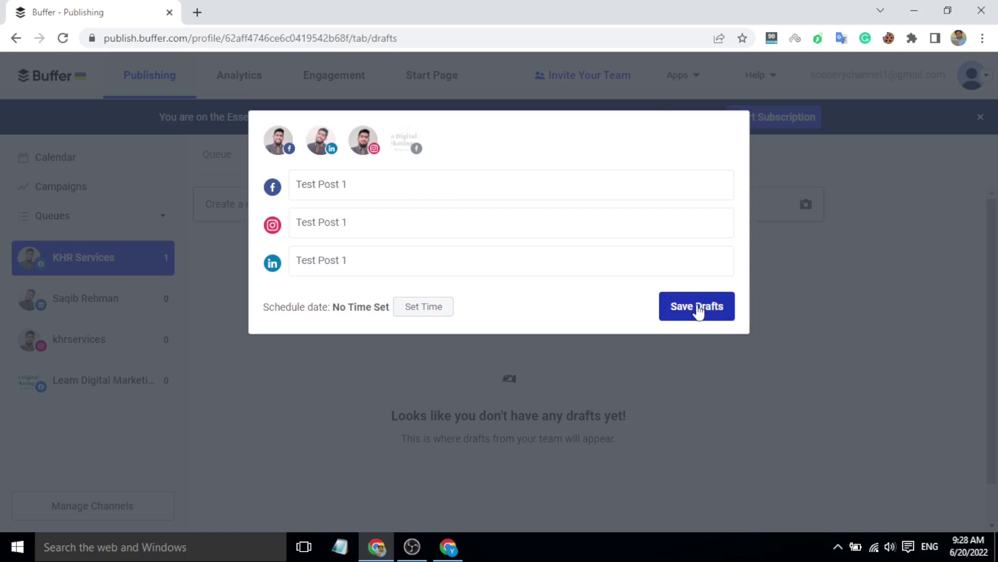
pyautogui.click(697, 309)
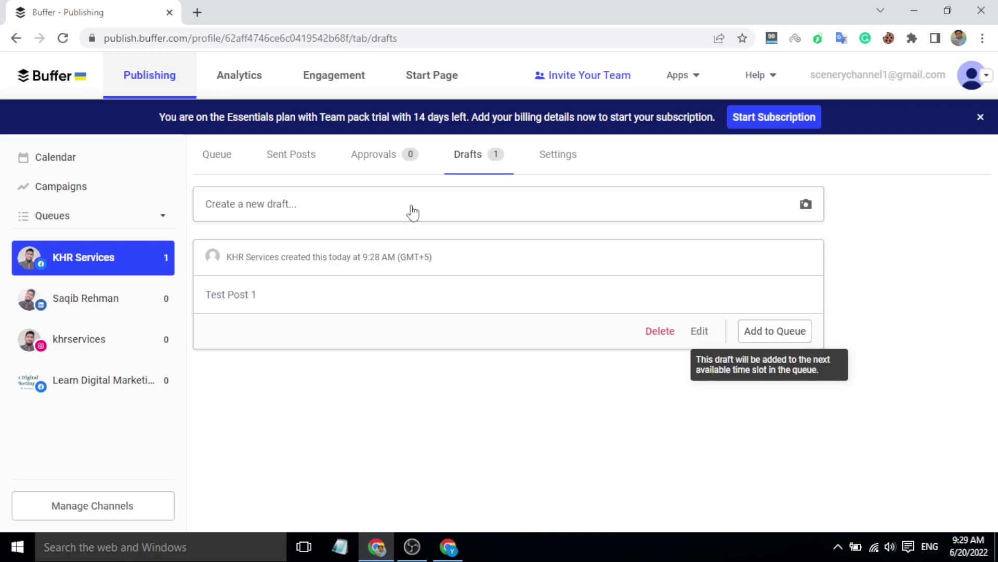
# - Check the empty Approvals tab, then view Sent Posts showing nothing published
pyautogui.click(396, 166)
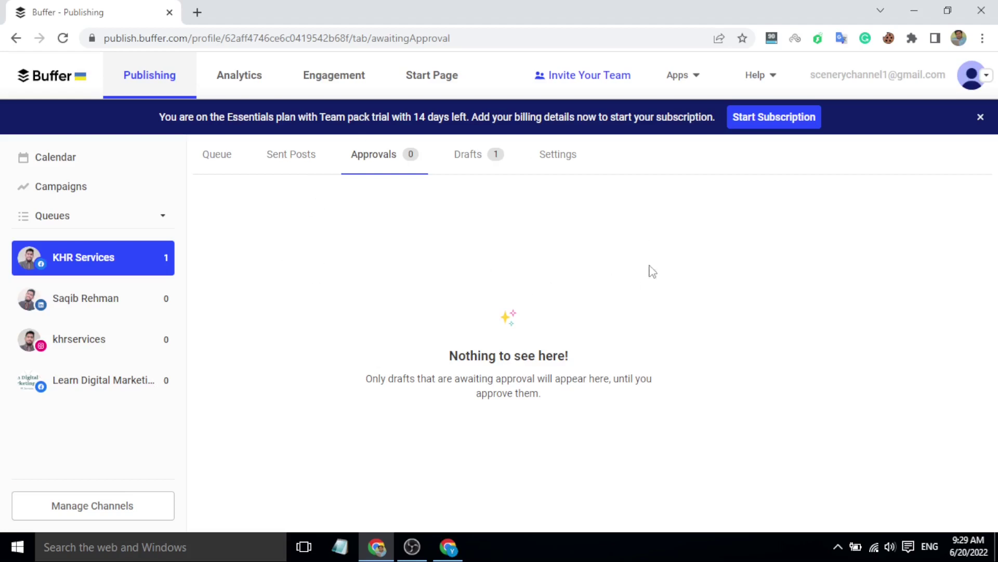
pyautogui.click(276, 152)
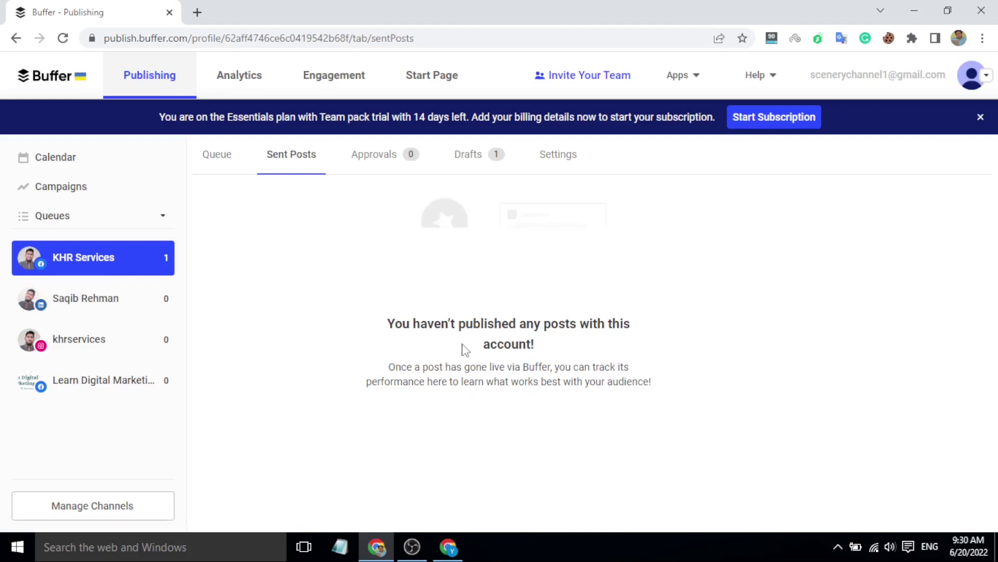
# - Delete the June 27 Test post 1 from the KHR Services queue
pyautogui.click(227, 162)
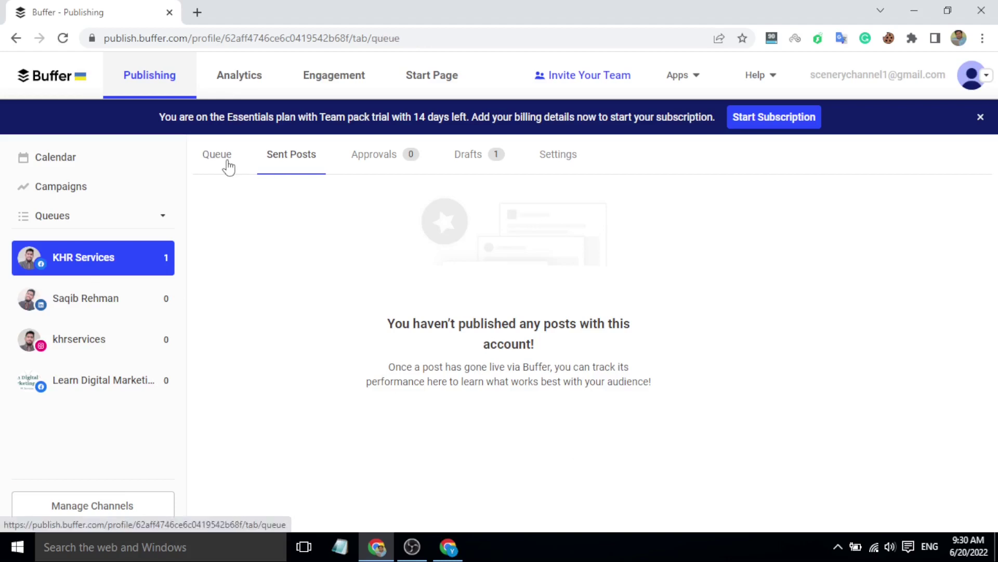
pyautogui.moveTo(993, 215); pyautogui.dragTo(995, 235)
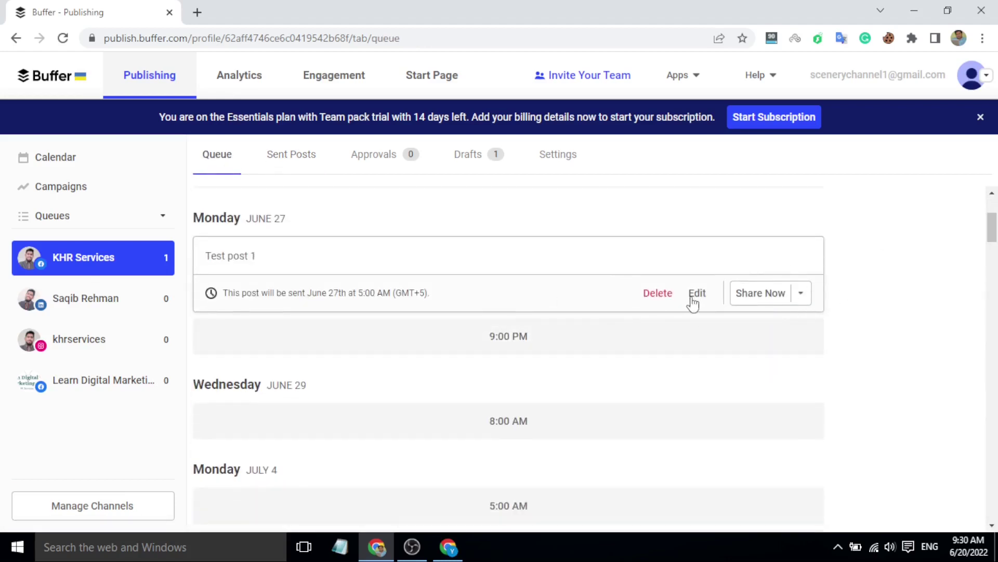
pyautogui.click(658, 296)
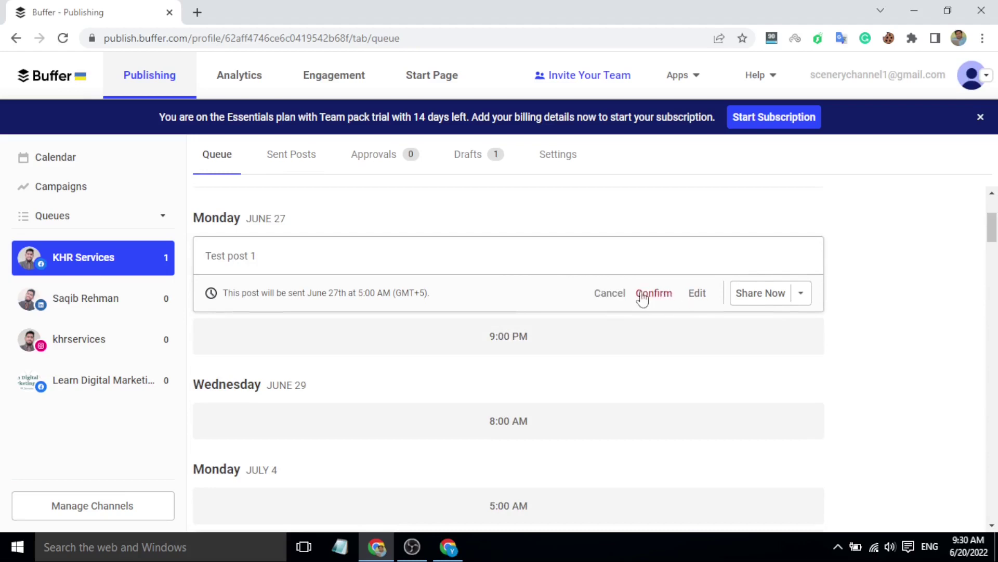
pyautogui.click(658, 295)
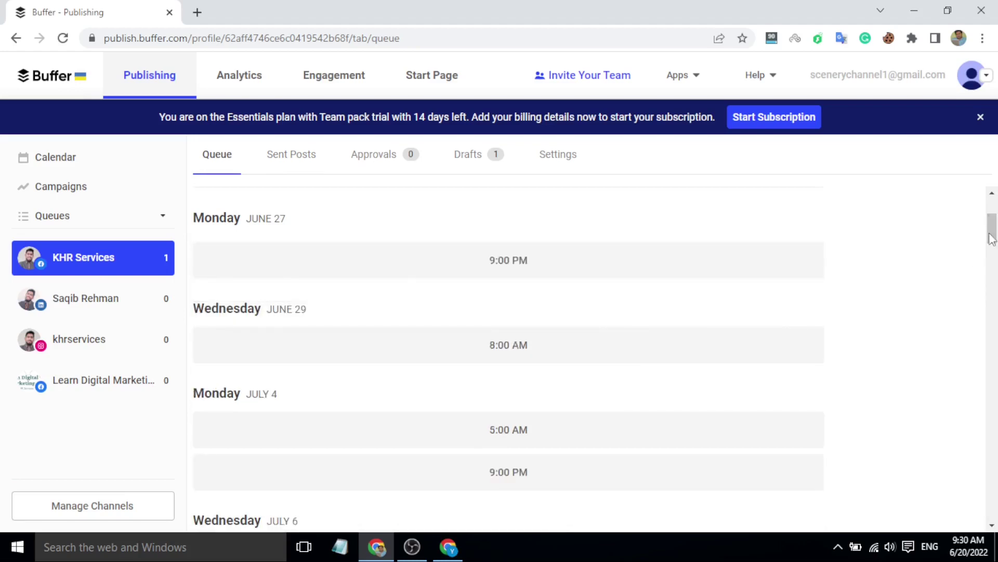
# - Dismiss the post-deleted message and the trial plan banner
pyautogui.moveTo(992, 238); pyautogui.dragTo(994, 219)
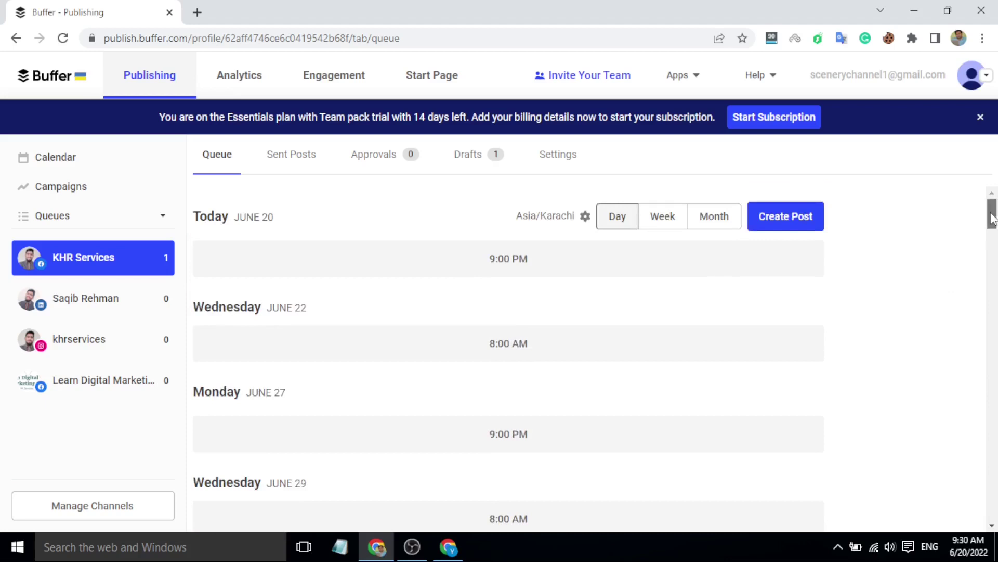
pyautogui.click(997, 318)
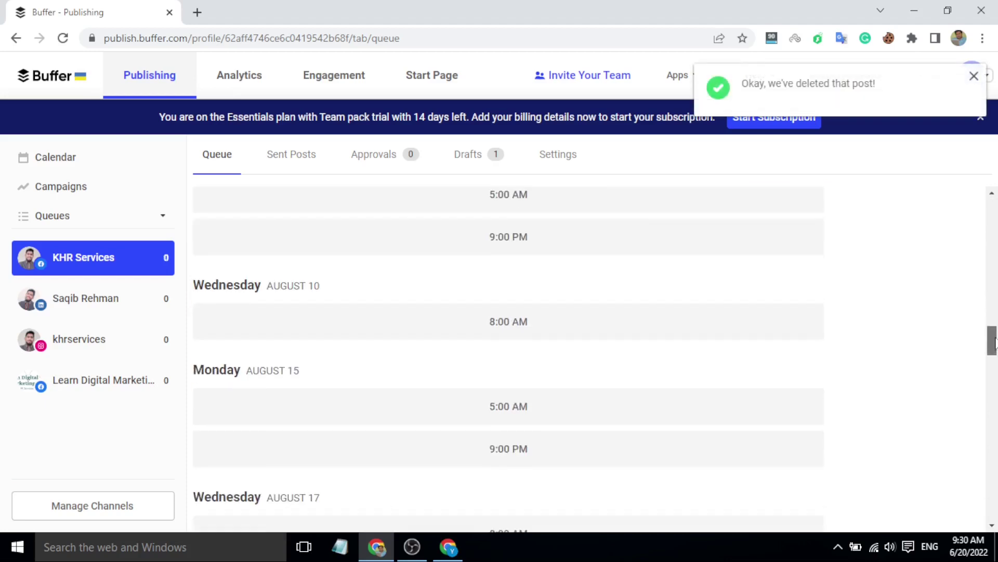
pyautogui.moveTo(993, 338); pyautogui.dragTo(985, 166)
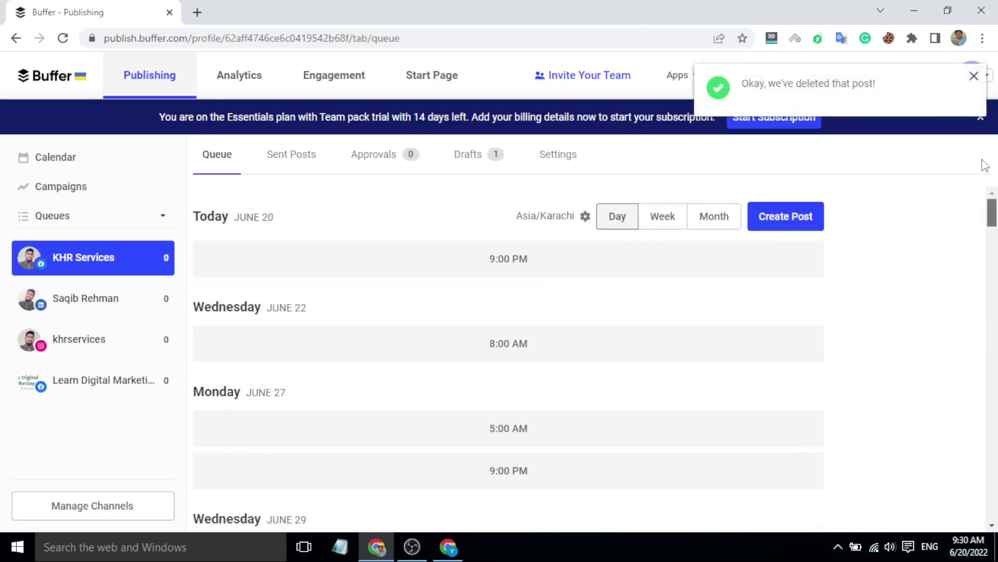
pyautogui.click(973, 77)
pyautogui.click(981, 118)
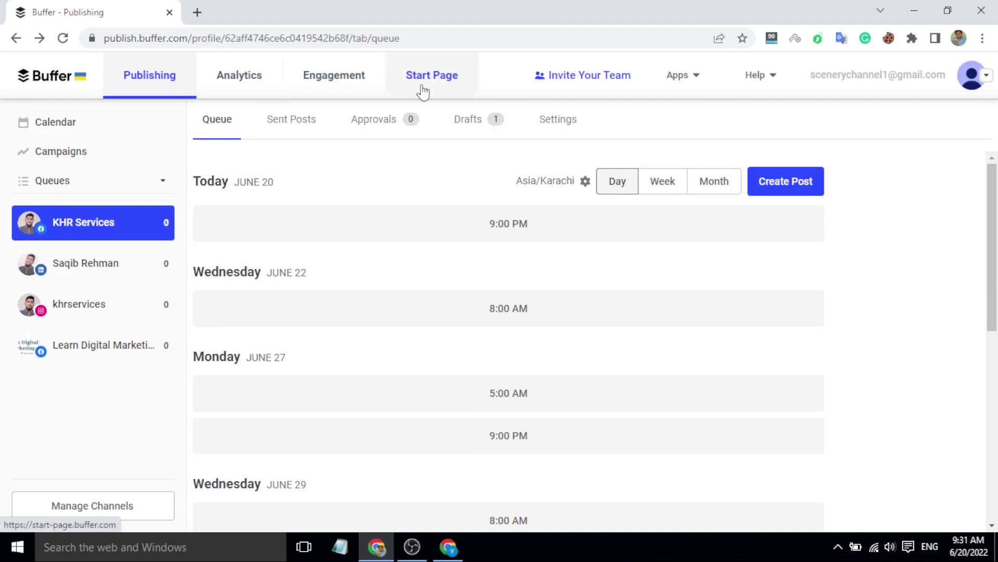
# - Review Analytics home growth figures: 178% impressions, 9% followers, 100% engagement, 113 followers
pyautogui.click(235, 92)
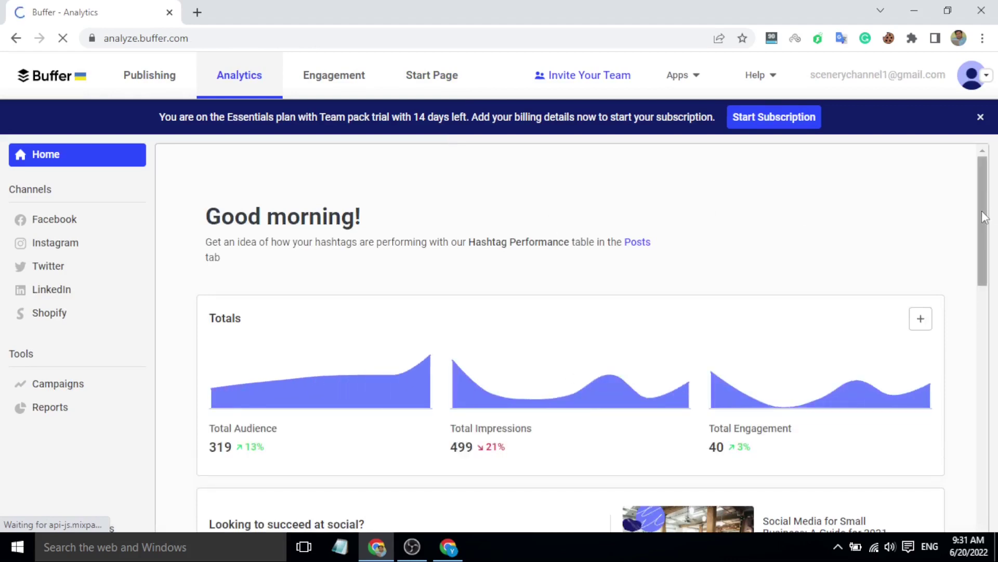
pyautogui.moveTo(984, 217); pyautogui.dragTo(996, 491)
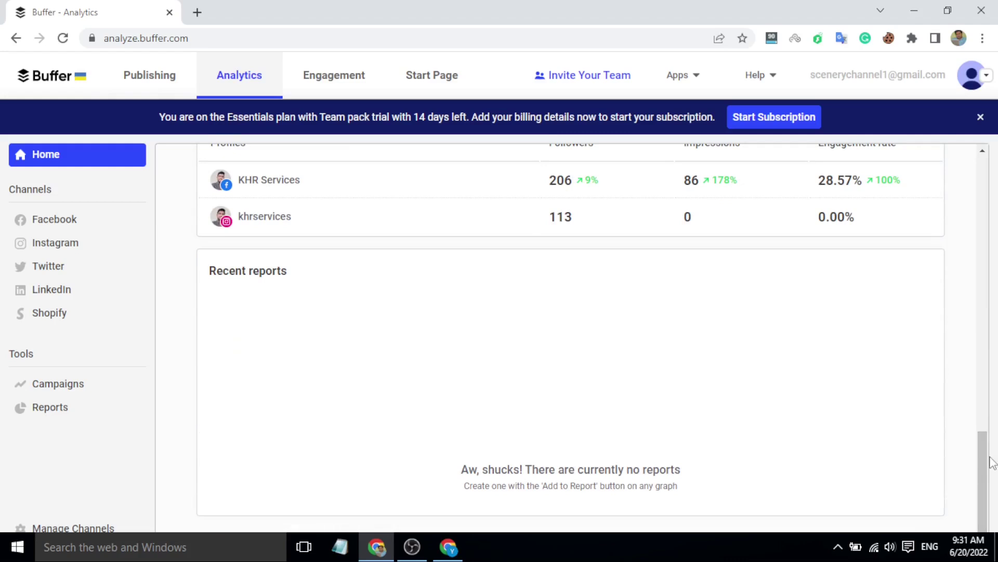
pyautogui.scroll(1, 982, 438)
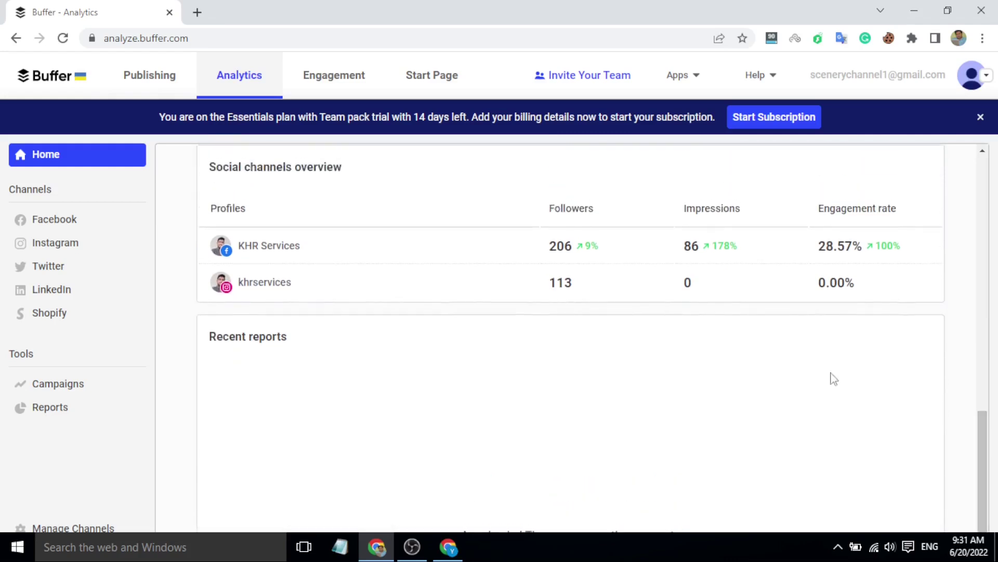
pyautogui.moveTo(737, 248); pyautogui.dragTo(712, 246)
pyautogui.moveTo(599, 246); pyautogui.dragTo(584, 248)
pyautogui.moveTo(905, 250); pyautogui.dragTo(877, 251)
pyautogui.moveTo(574, 287); pyautogui.dragTo(528, 286)
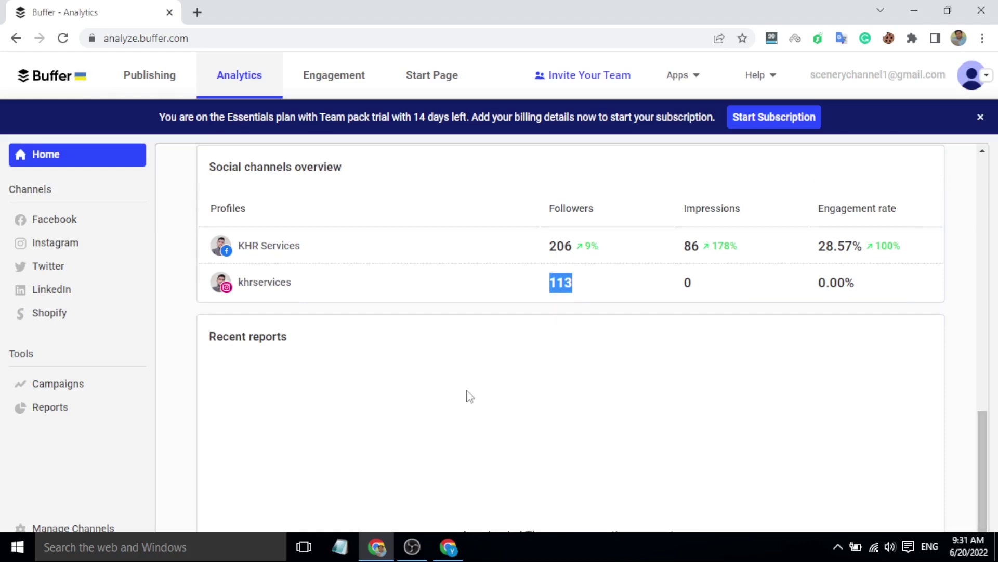
pyautogui.moveTo(988, 459); pyautogui.dragTo(995, 500)
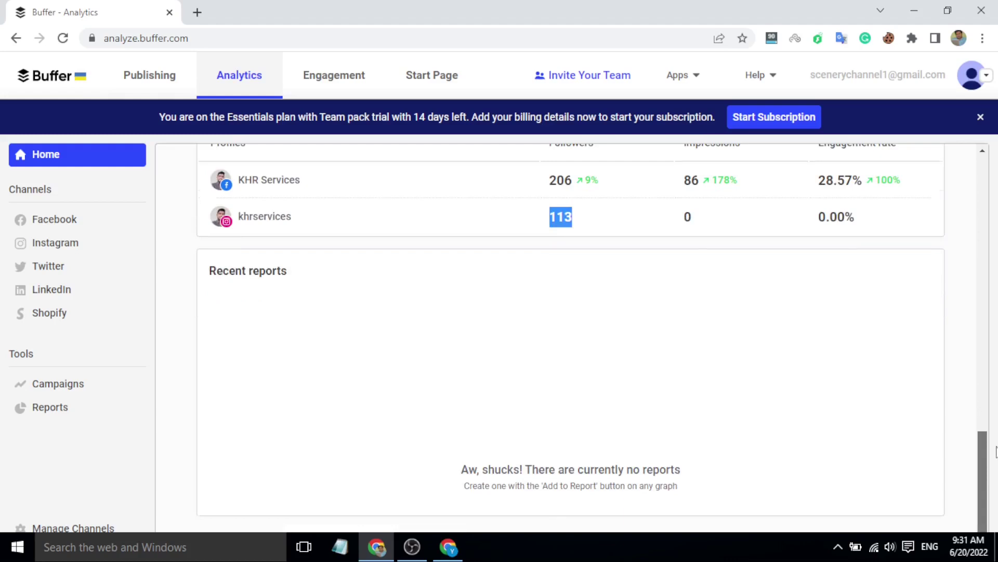
pyautogui.moveTo(995, 451); pyautogui.dragTo(932, 209)
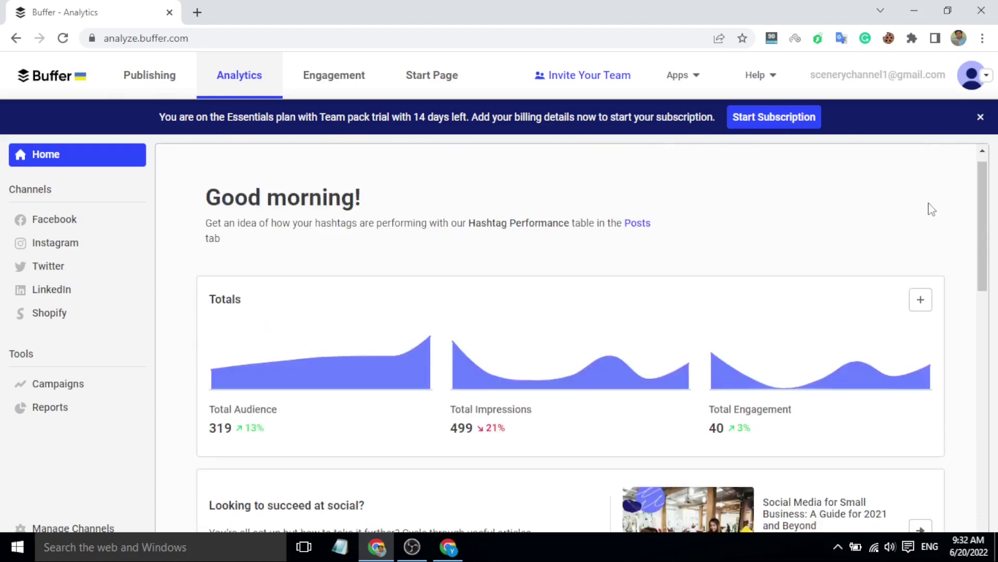
# - Open the KHR Services Facebook analytics overview and scroll through its performance figures
pyautogui.click(54, 227)
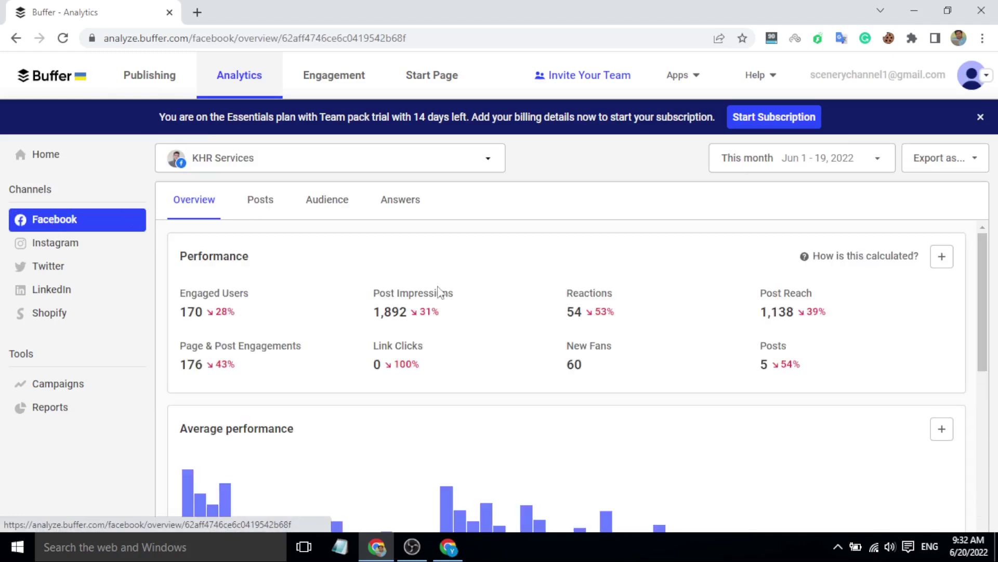
pyautogui.moveTo(984, 262); pyautogui.dragTo(989, 424)
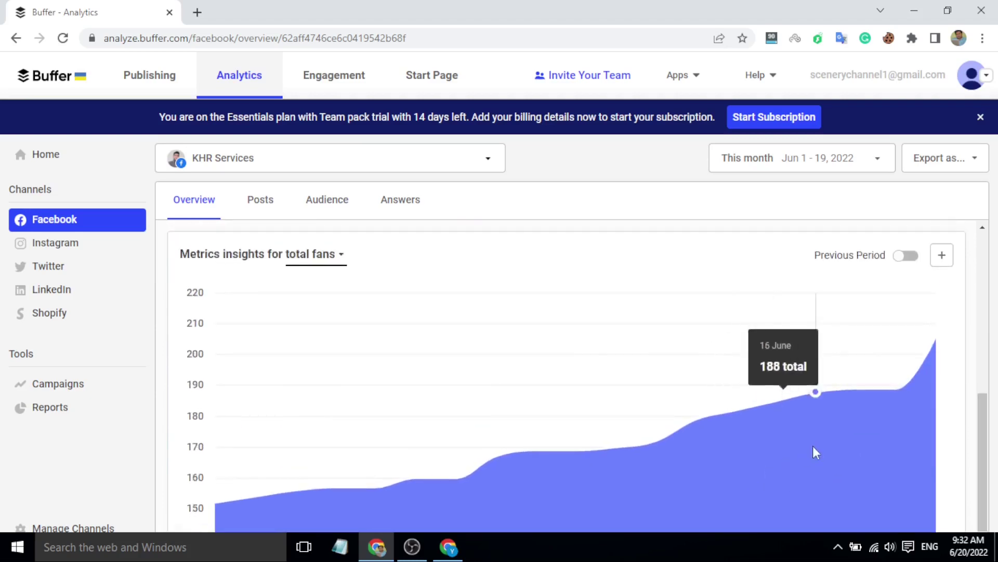
pyautogui.moveTo(897, 389)
pyautogui.moveTo(937, 337)
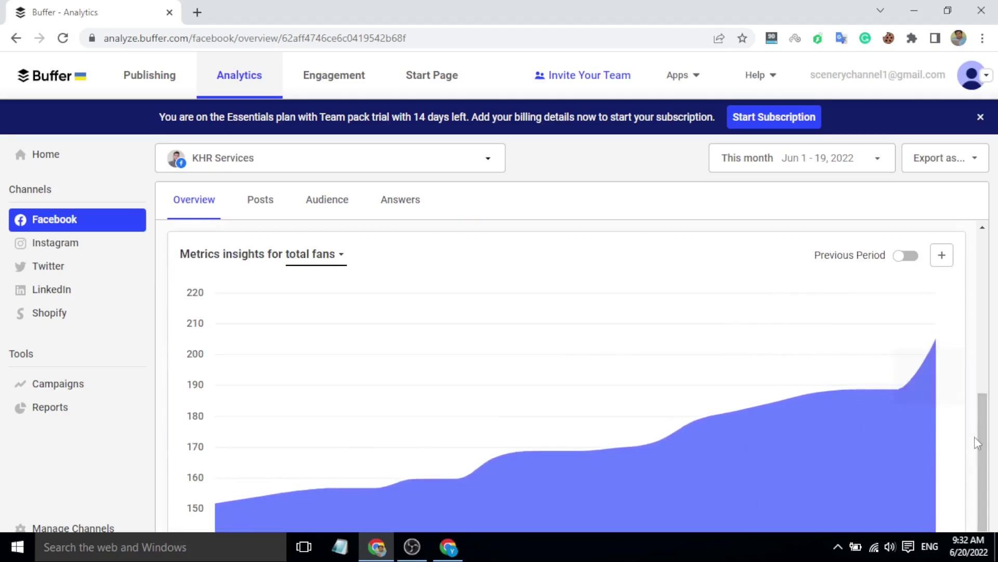
pyautogui.moveTo(980, 414); pyautogui.dragTo(996, 230)
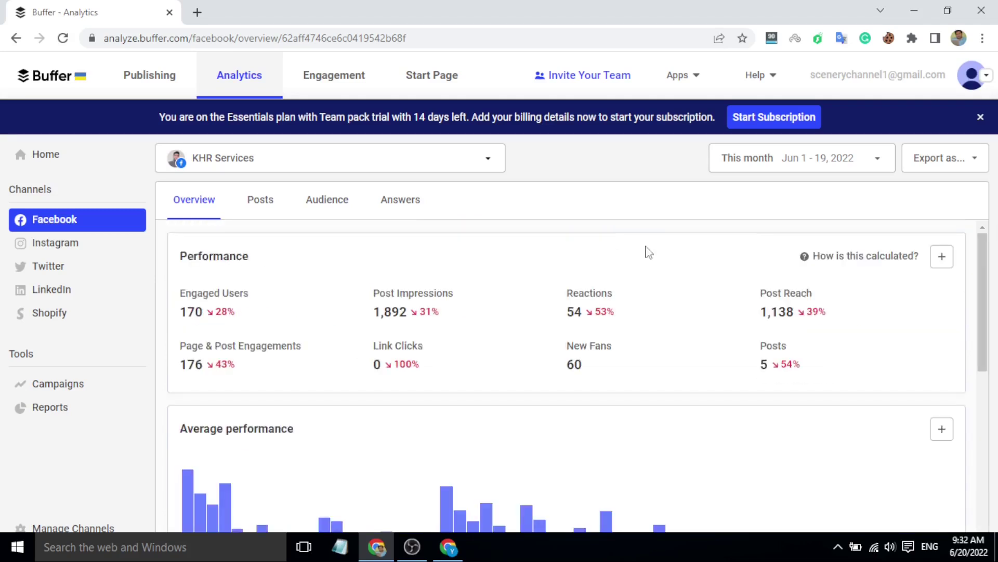
# - Review the Export as choices without exporting, check Instagram analytics, then return to Facebook
pyautogui.click(960, 161)
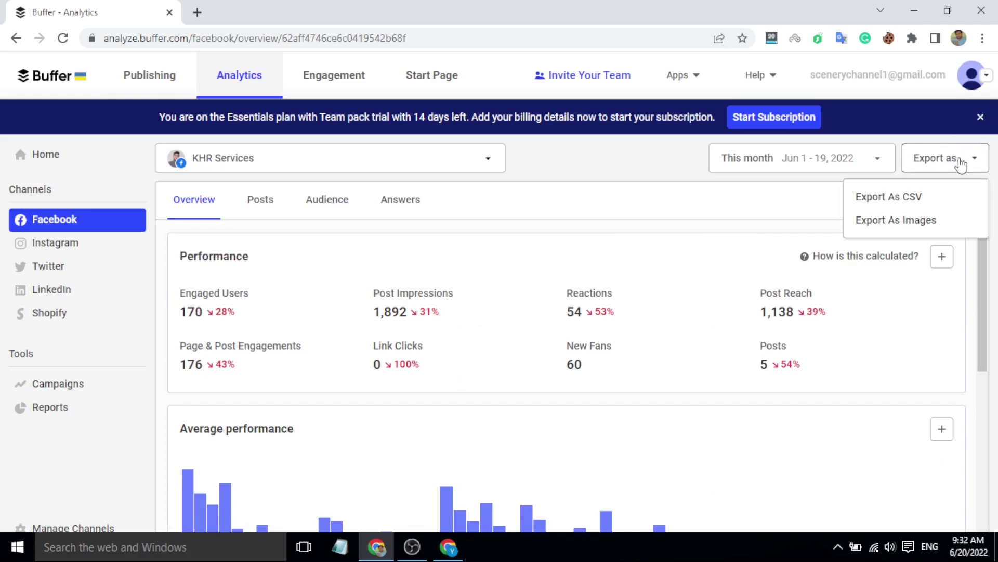
pyautogui.click(836, 207)
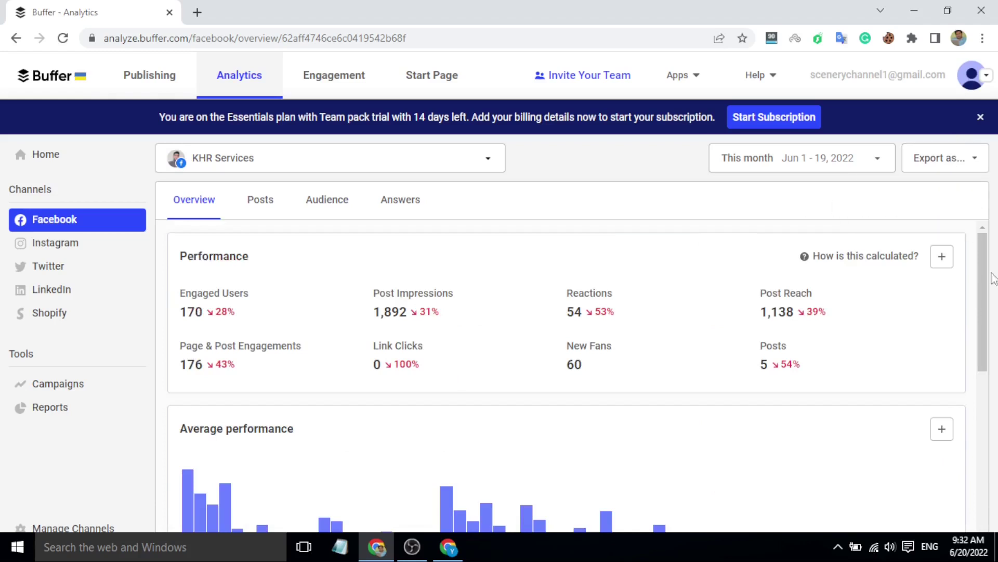
pyautogui.moveTo(982, 278)
pyautogui.mouseDown()
pyautogui.moveTo(991, 487)
pyautogui.moveTo(994, 284)
pyautogui.mouseUp()
pyautogui.click(59, 248)
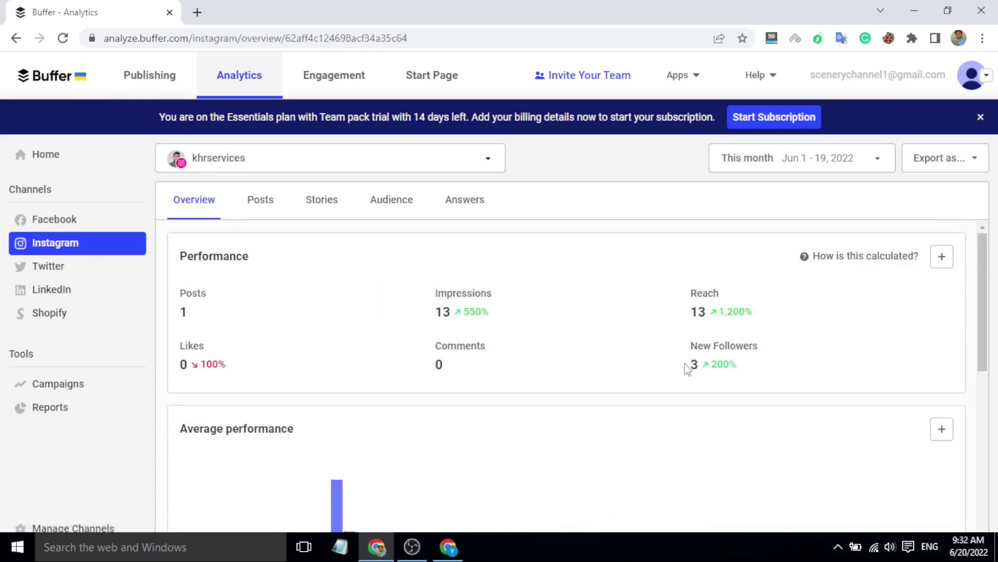
pyautogui.moveTo(996, 293); pyautogui.dragTo(872, 206)
pyautogui.click(137, 229)
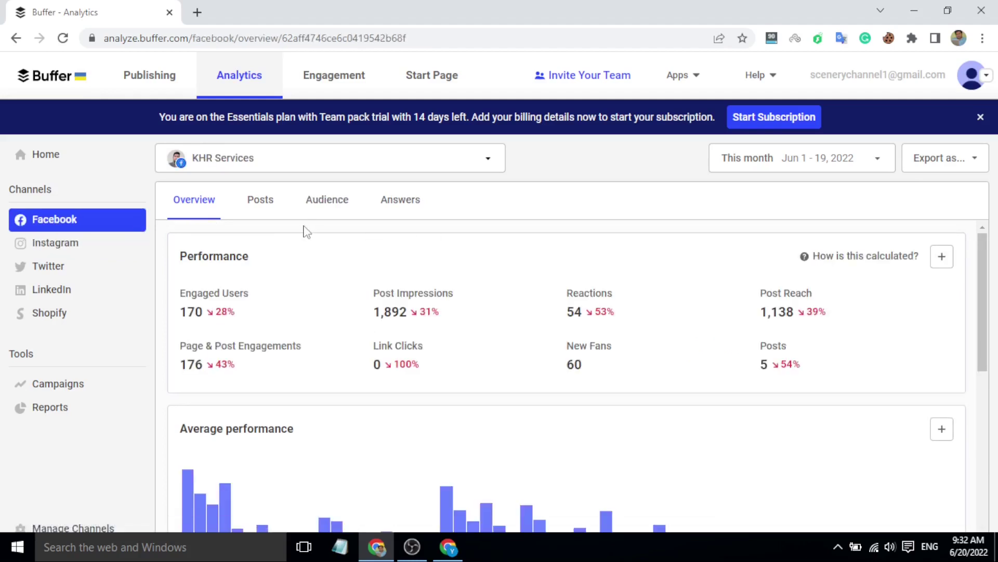
# - Browse Facebook hashtag performance and post insights on the Posts tab, then switch to Audience
pyautogui.click(262, 210)
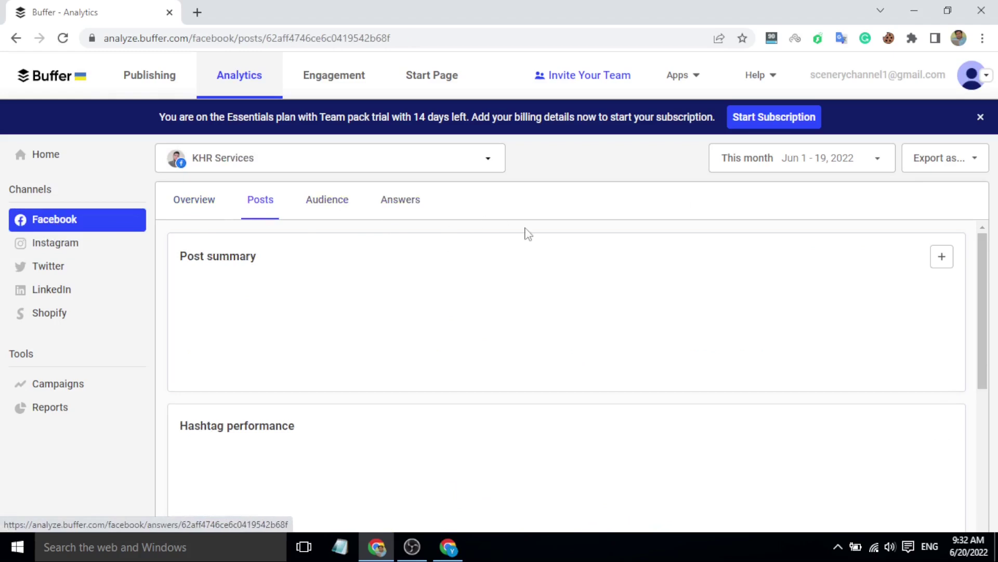
pyautogui.moveTo(981, 255); pyautogui.dragTo(997, 298)
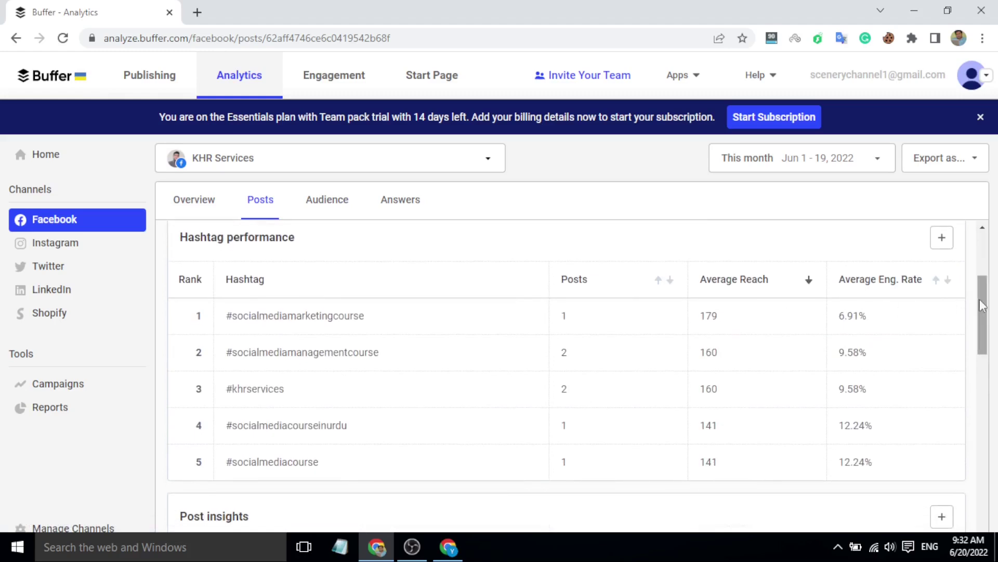
pyautogui.moveTo(989, 309); pyautogui.dragTo(996, 381)
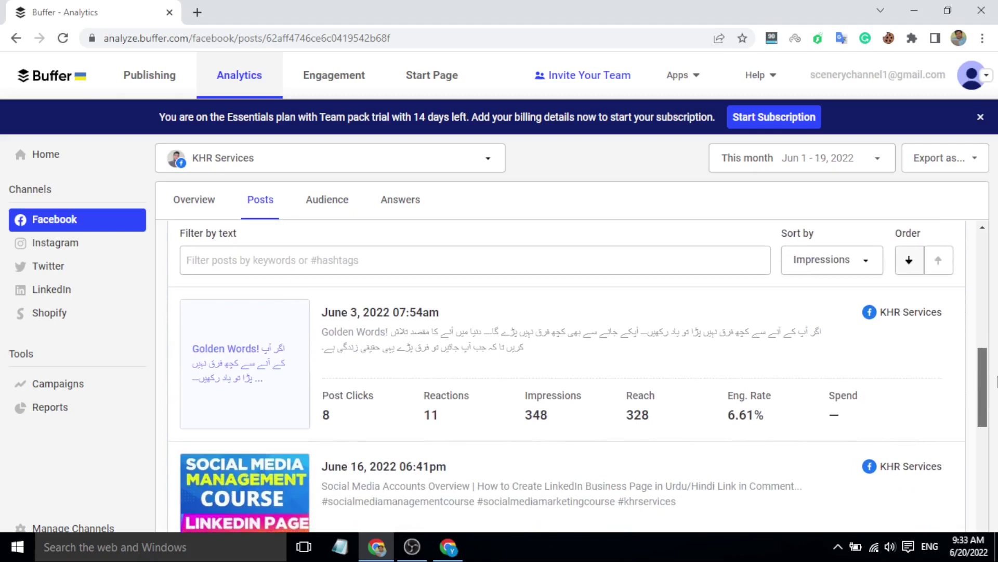
pyautogui.moveTo(996, 381); pyautogui.dragTo(996, 512)
pyautogui.scroll(20, 927, 254)
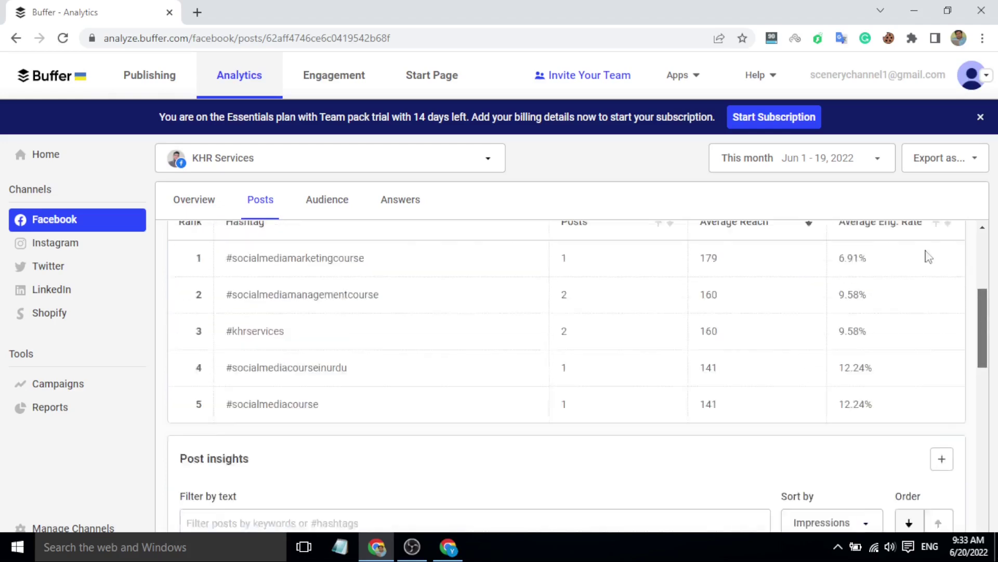
pyautogui.click(332, 217)
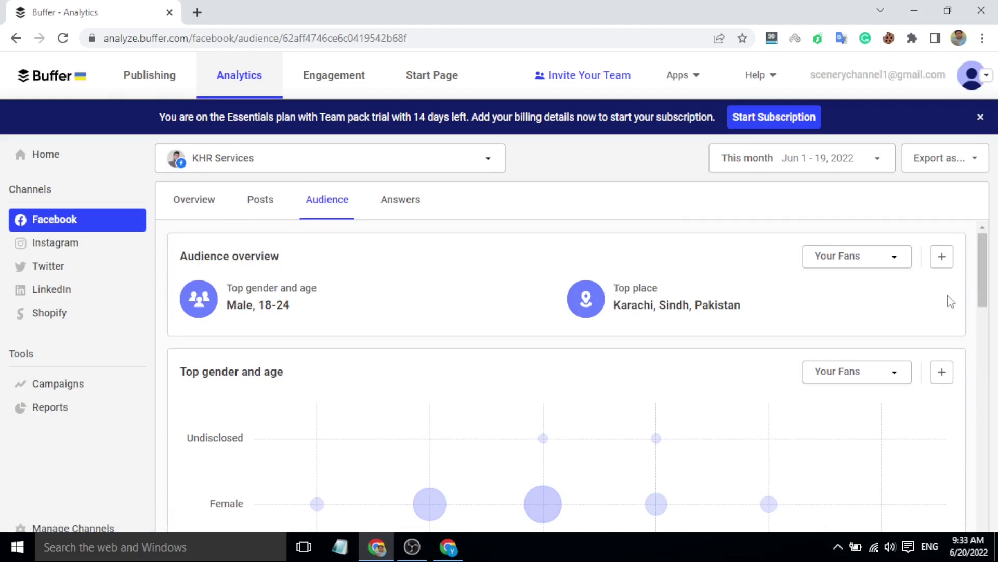
# - Explore the Audience charts, noting top place Karachi, Sindh, Pakistan and top group Male, 18-24
pyautogui.moveTo(770, 307); pyautogui.dragTo(612, 310)
pyautogui.moveTo(307, 310)
pyautogui.mouseDown()
pyautogui.moveTo(227, 306)
pyautogui.moveTo(224, 297)
pyautogui.moveTo(325, 310)
pyautogui.mouseUp()
pyautogui.click(276, 304)
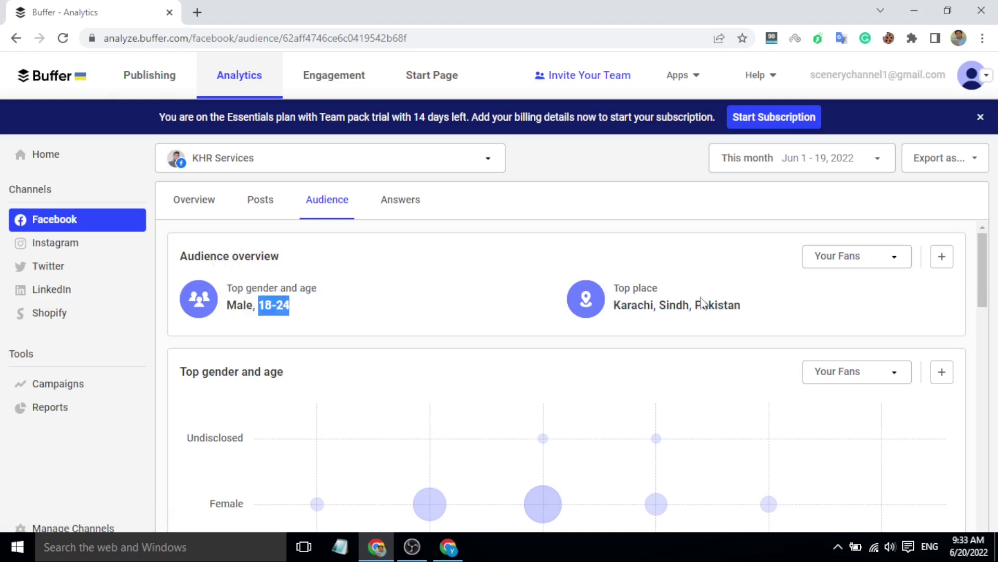
pyautogui.scroll(-5, 996, 294)
pyautogui.scroll(3, 995, 299)
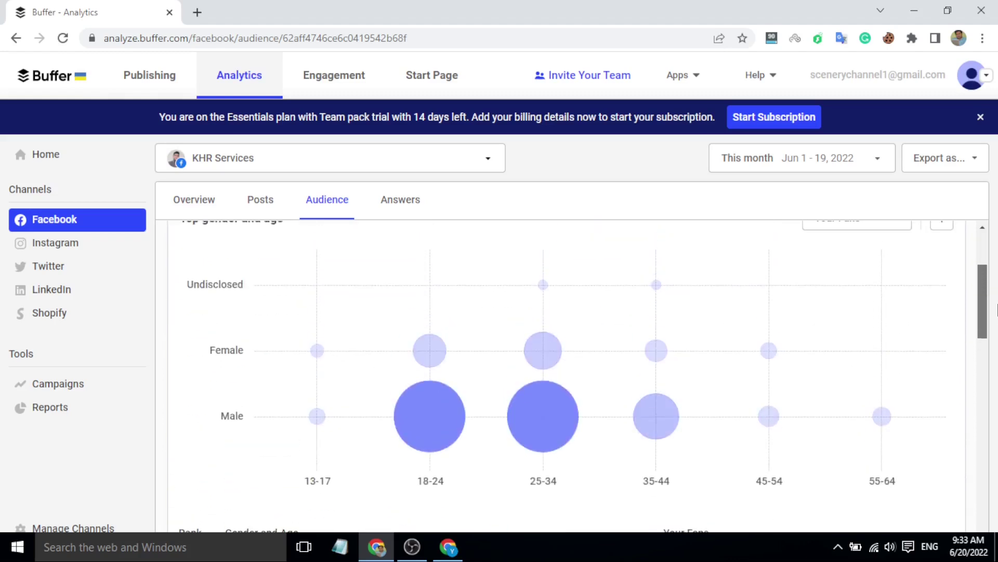
pyautogui.scroll(1, 994, 301)
pyautogui.scroll(-3, 995, 301)
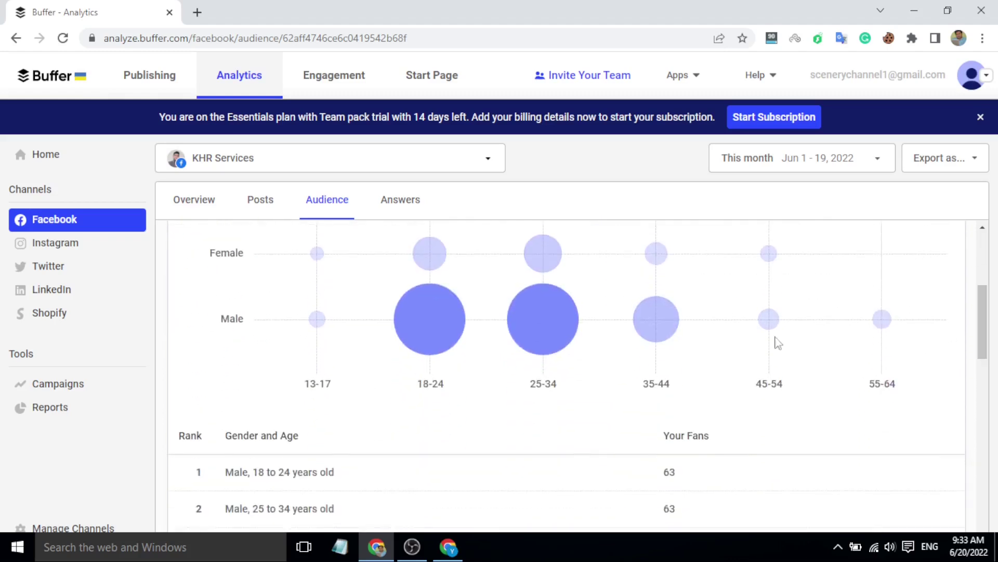
pyautogui.moveTo(429, 327)
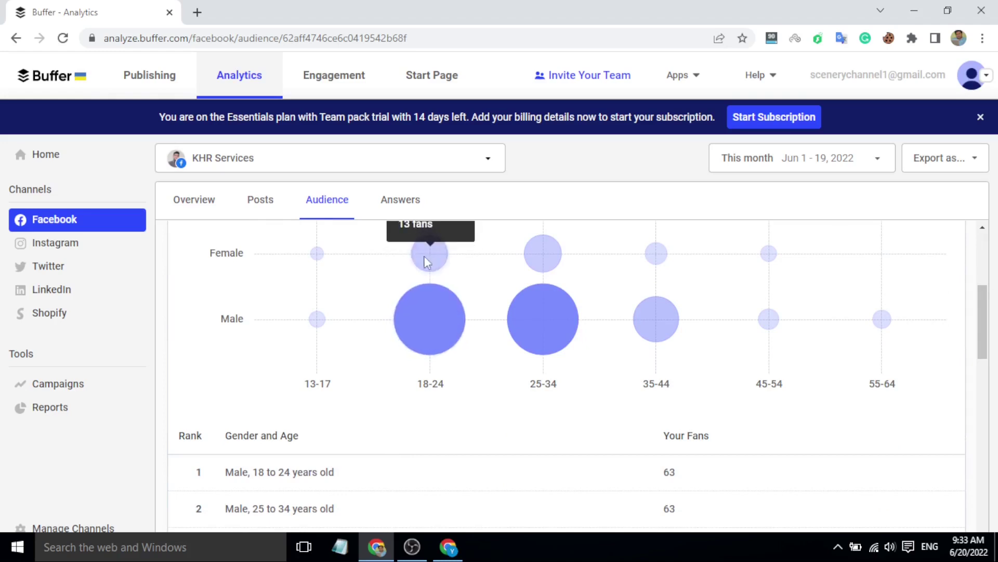
pyautogui.moveTo(543, 267)
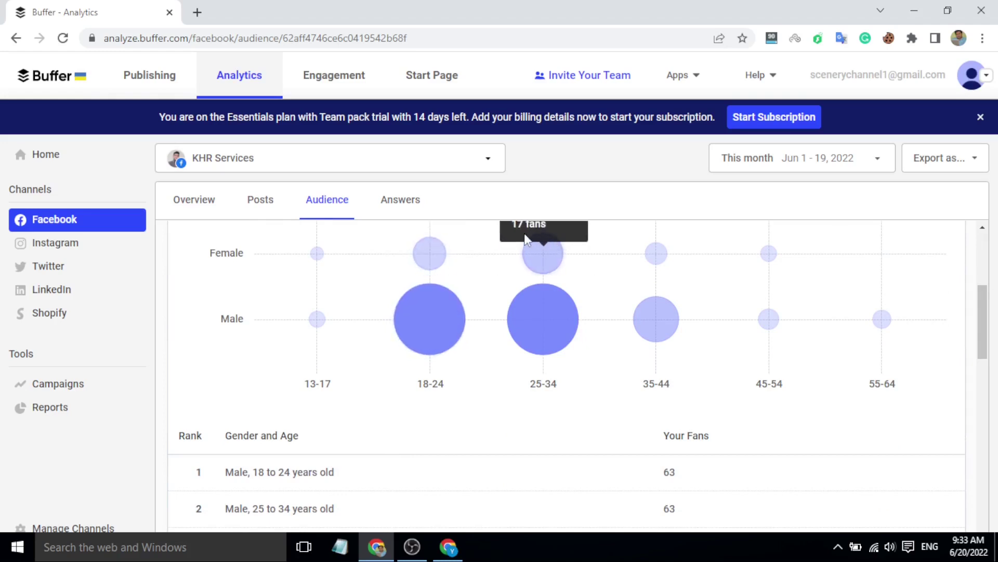
pyautogui.moveTo(541, 323)
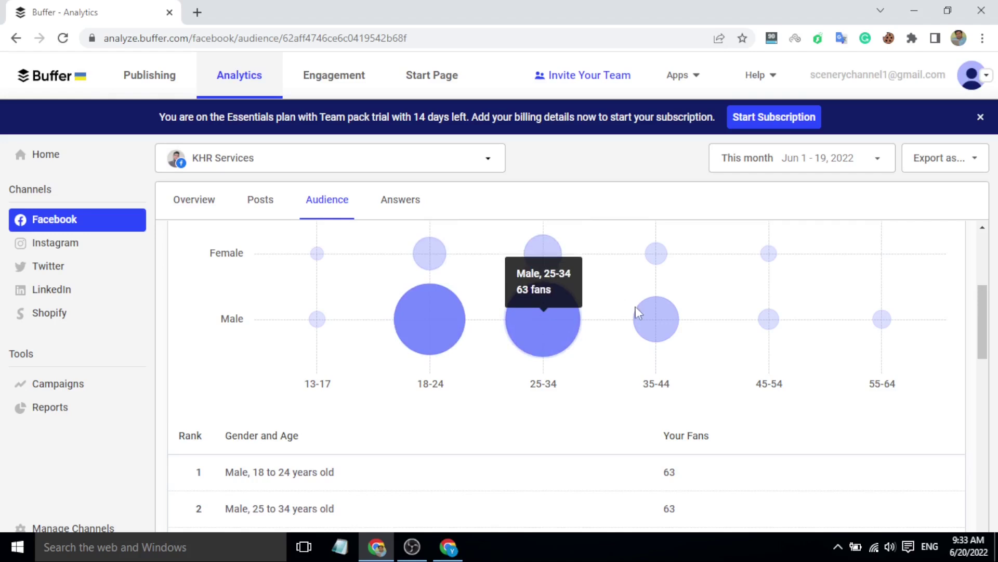
pyautogui.moveTo(983, 345); pyautogui.dragTo(993, 398)
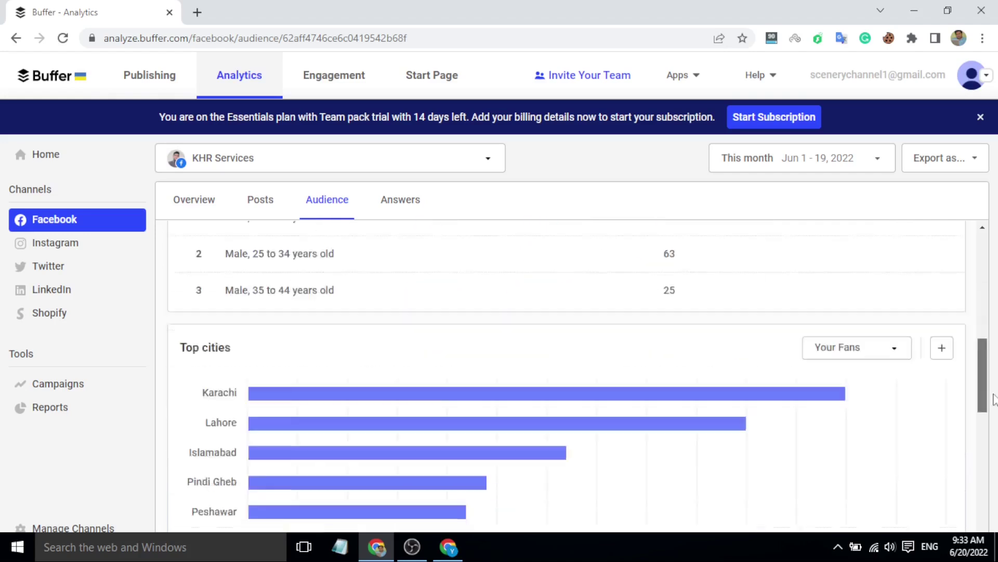
pyautogui.scroll(-4, 994, 397)
pyautogui.scroll(3, 994, 387)
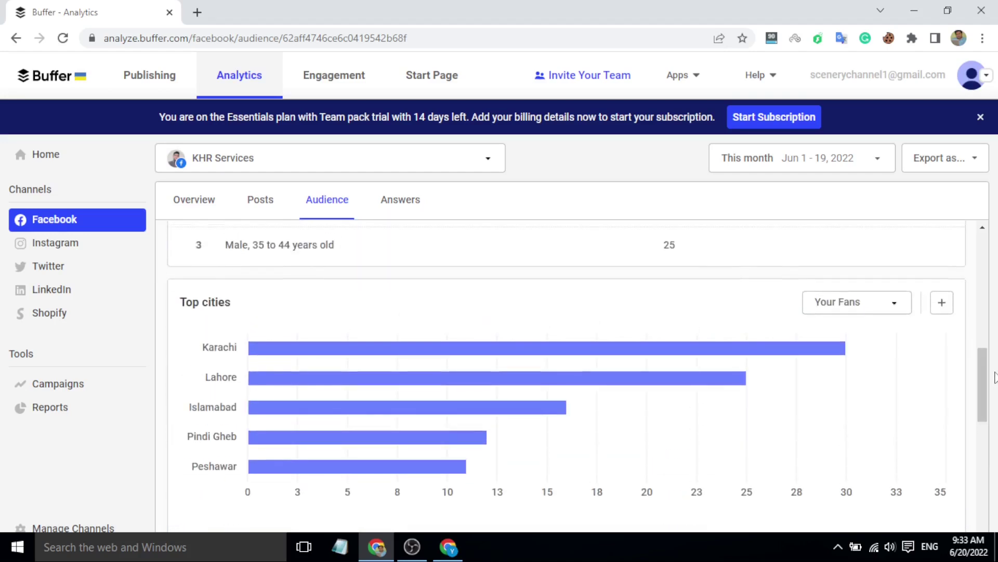
# - Rank the Top cities chart by People Reached, then open the Answers tab
pyautogui.moveTo(210, 388)
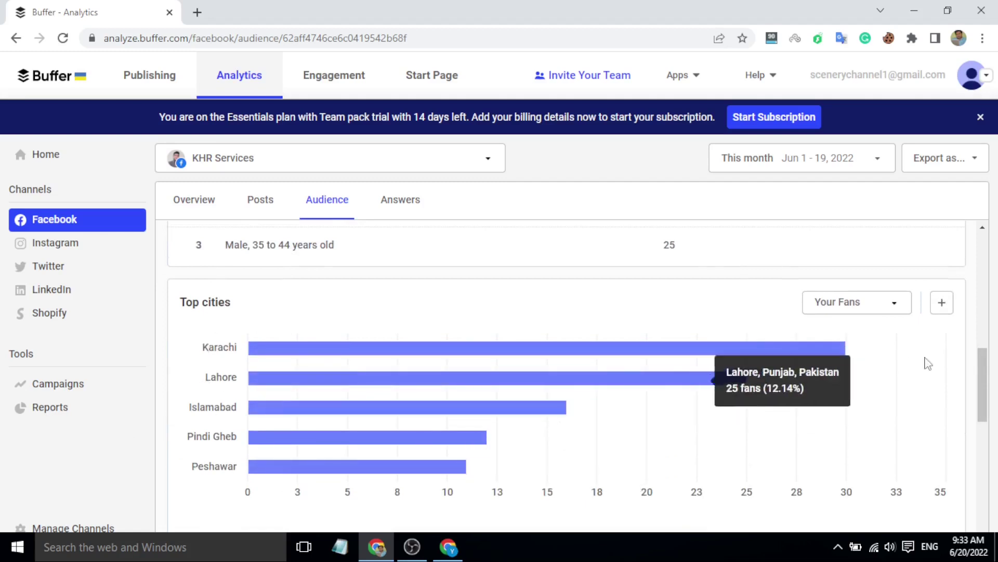
pyautogui.click(870, 309)
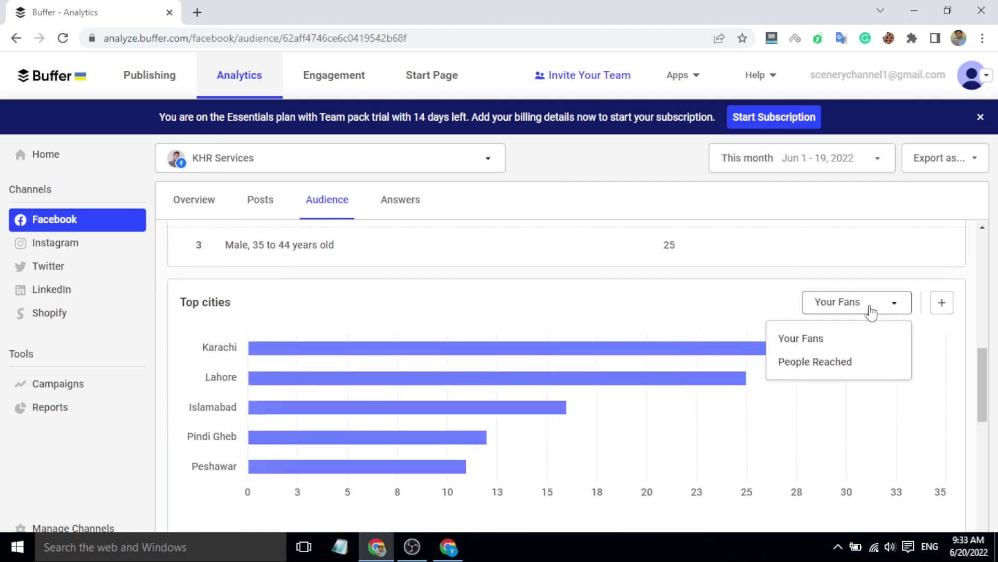
pyautogui.click(832, 362)
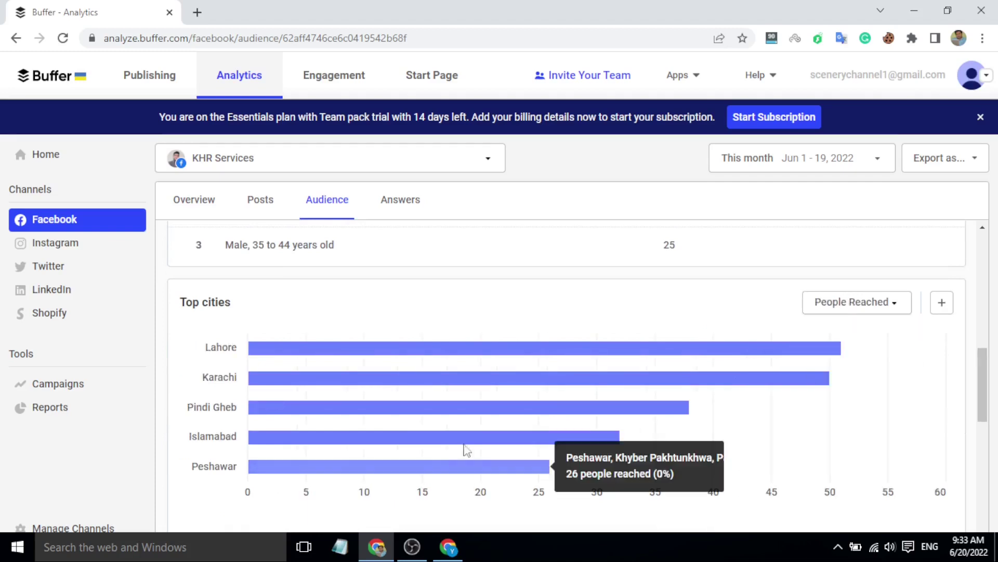
pyautogui.moveTo(988, 367); pyautogui.dragTo(988, 511)
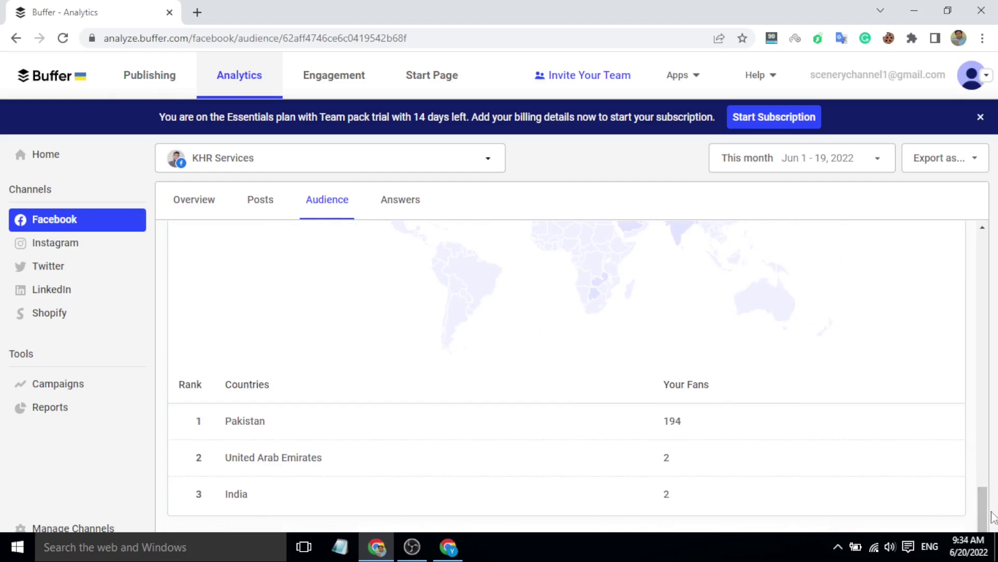
pyautogui.scroll(15, 572, 312)
pyautogui.click(372, 208)
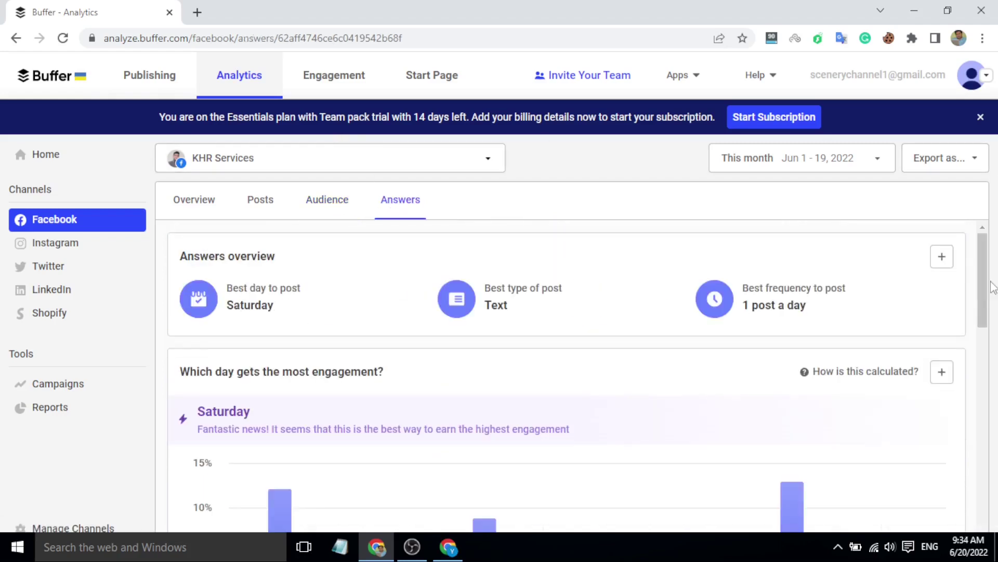
# - Select LinkedIn in the Channels sidebar to show the Connect your LinkedIn page screen
pyautogui.moveTo(995, 315); pyautogui.dragTo(967, 267)
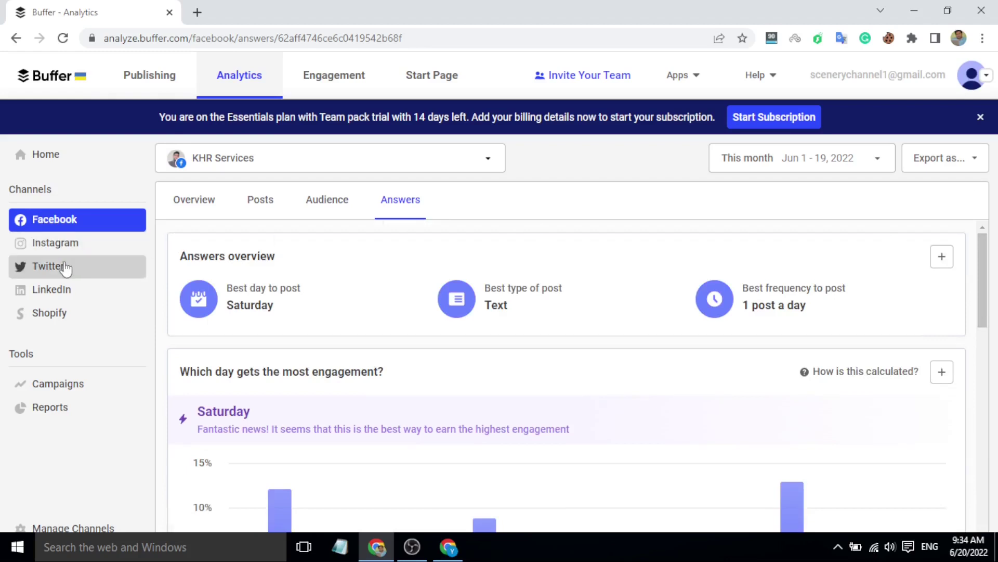
pyautogui.click(56, 294)
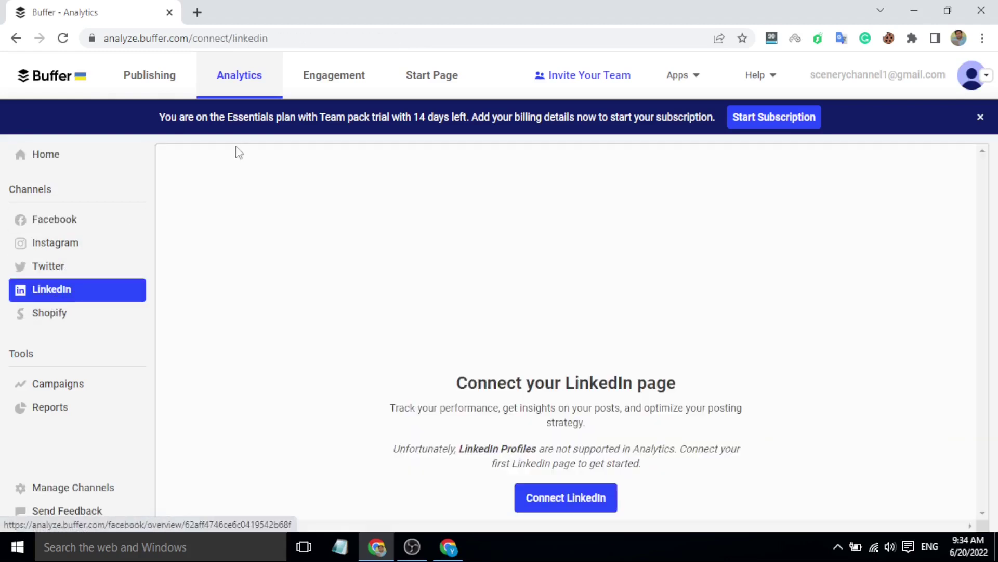
# - Open Engagement, dismiss the Ask Buffer popup and Essentials trial banner, and view the four-comment post
pyautogui.click(320, 96)
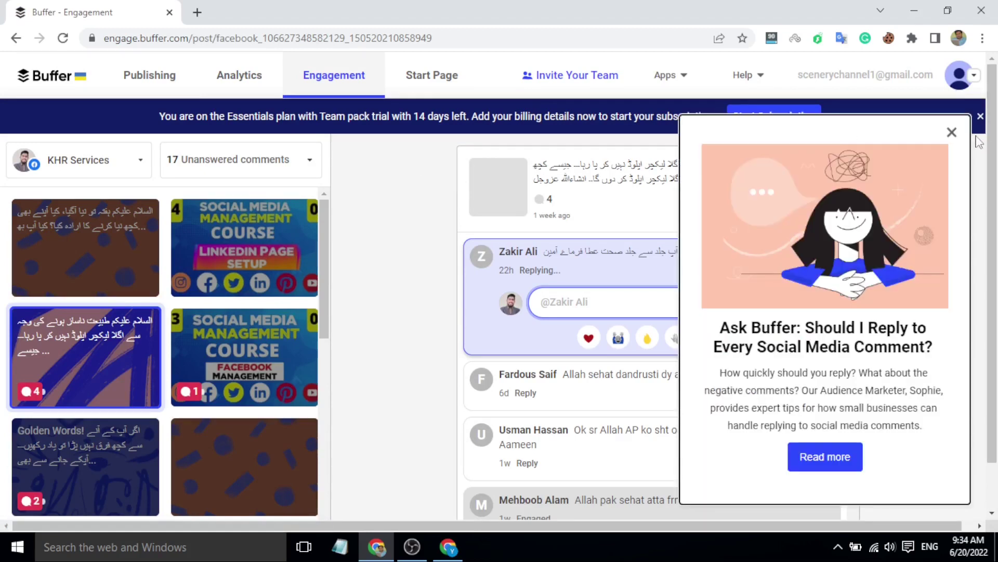
pyautogui.click(952, 133)
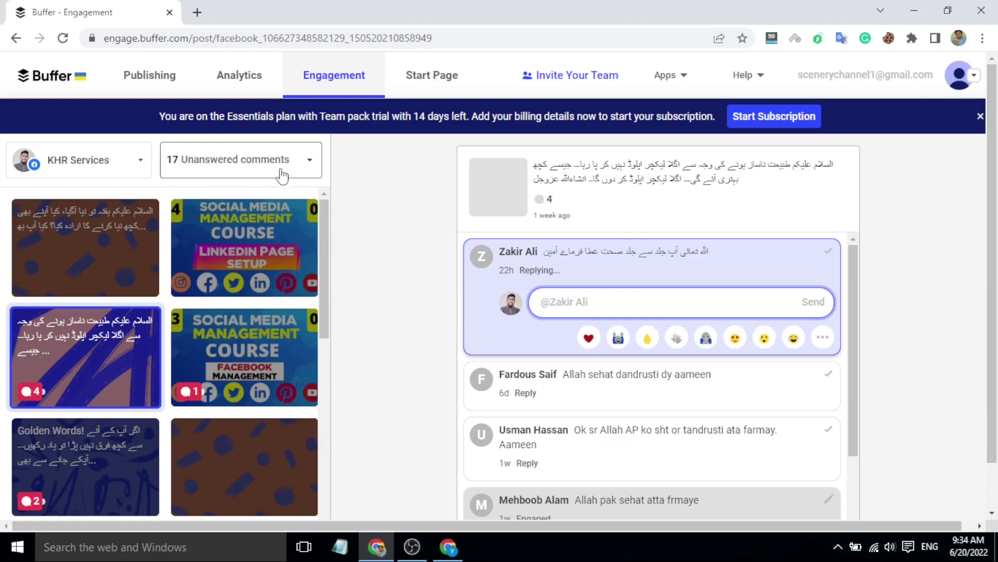
pyautogui.click(99, 358)
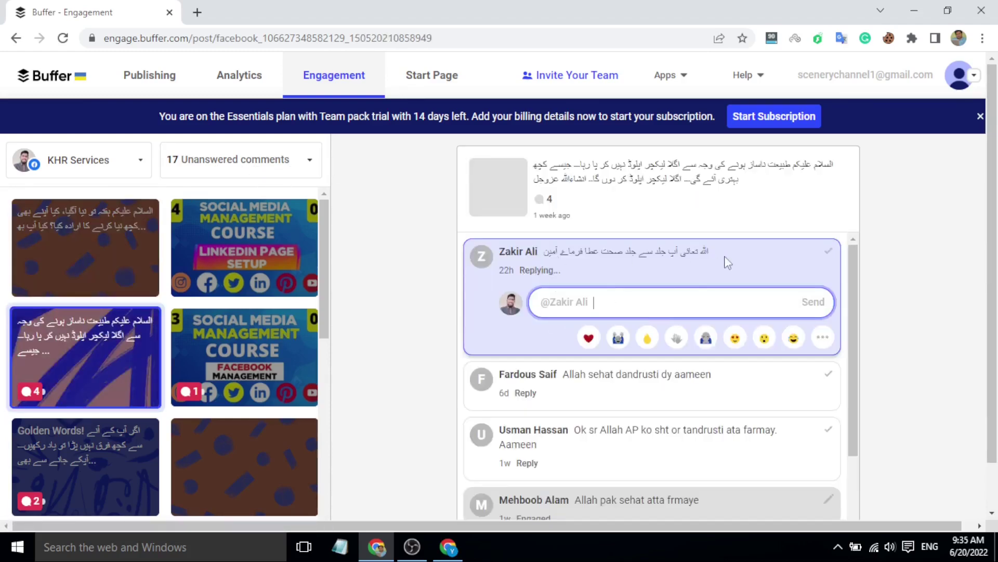
pyautogui.moveTo(725, 252); pyautogui.dragTo(544, 252)
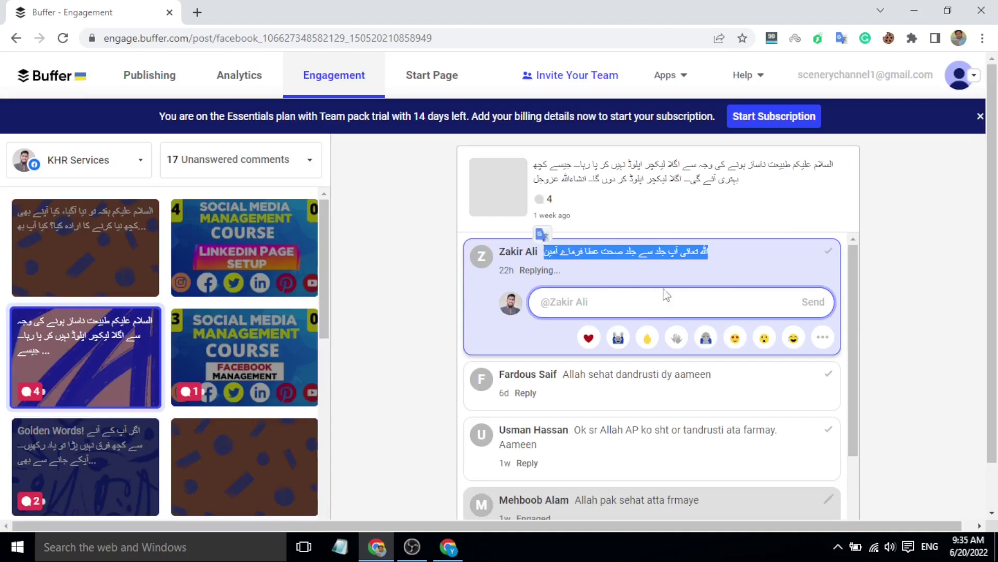
pyautogui.click(640, 295)
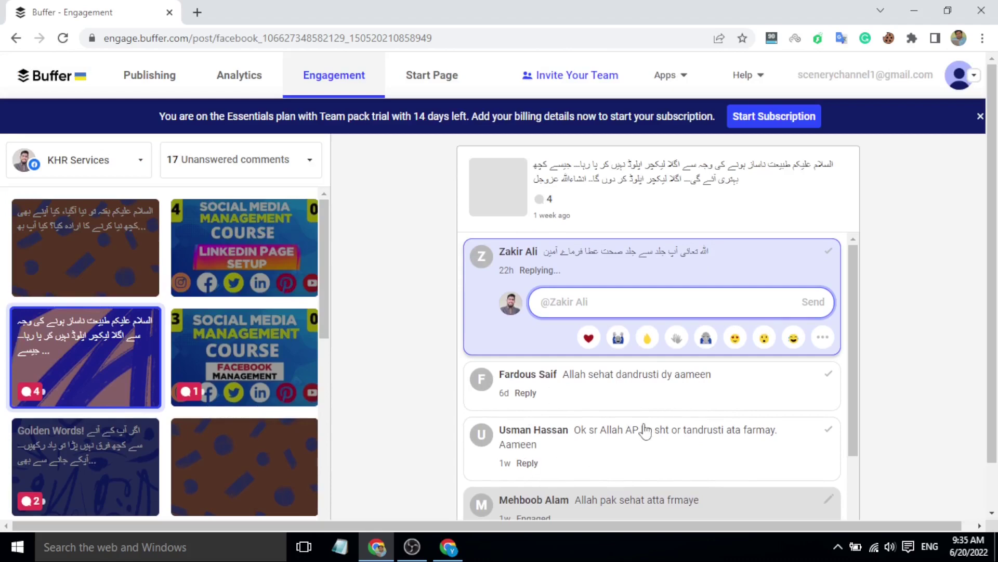
pyautogui.click(981, 117)
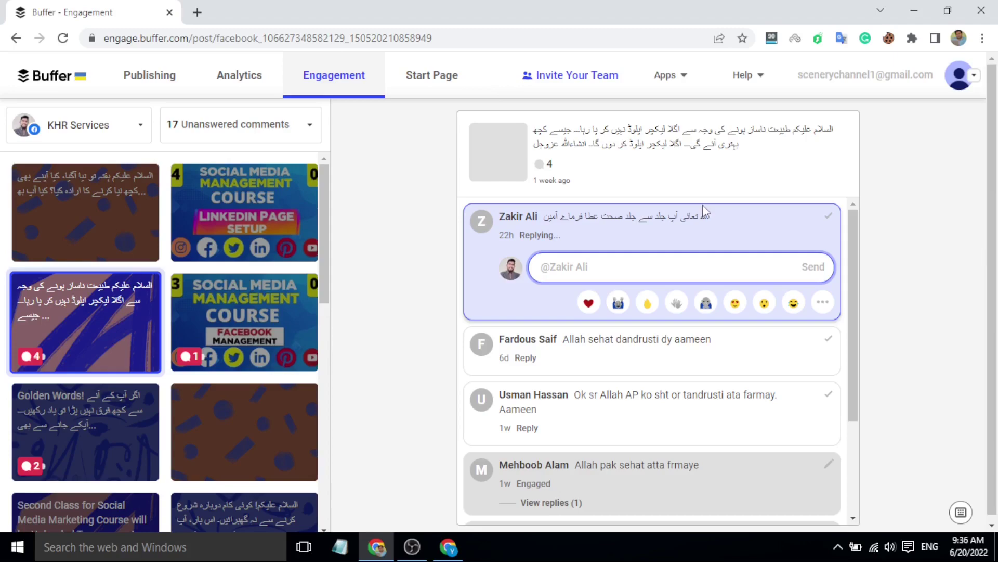
# - Search Google for 'buffer extension' and add the Buffer extension to Chrome from the Web Store
pyautogui.click(205, 16)
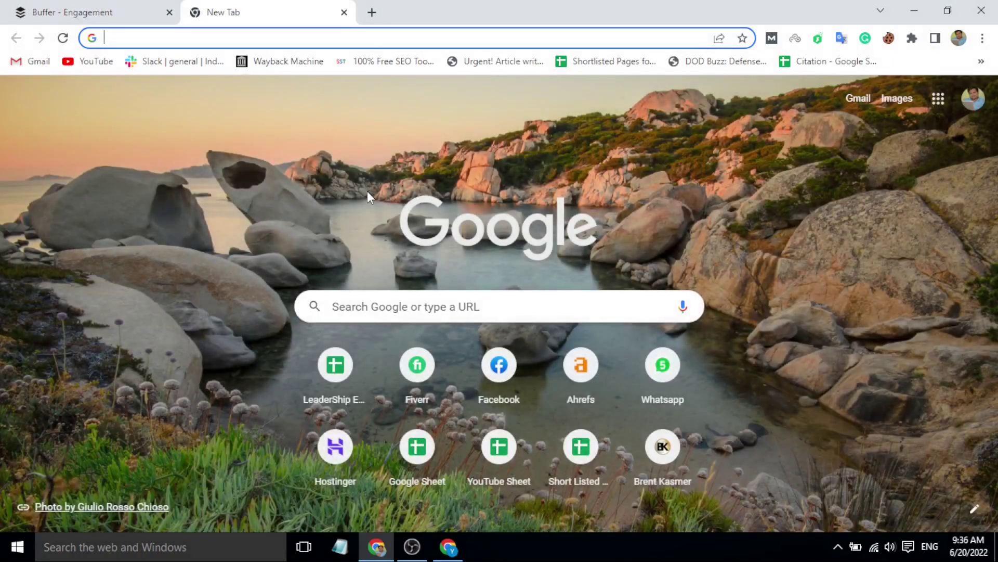
pyautogui.write('buffer e')
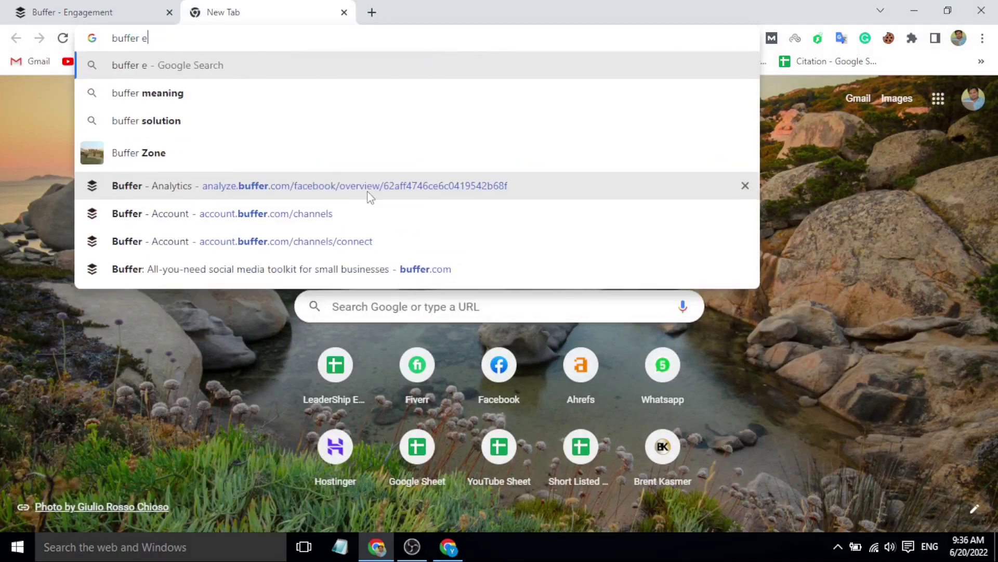
pyautogui.write('xtent')
pyautogui.write('ion')
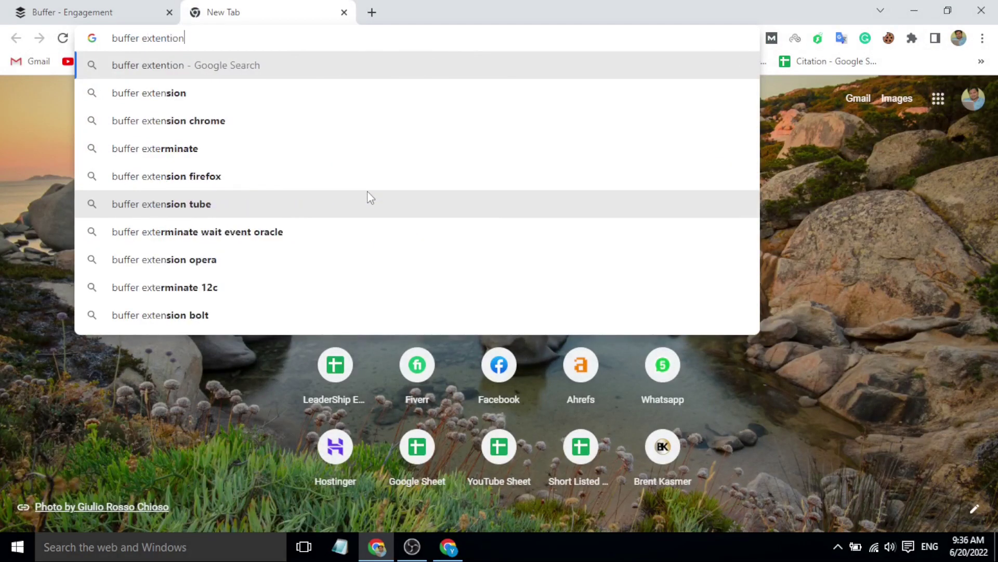
pyautogui.press('Return')
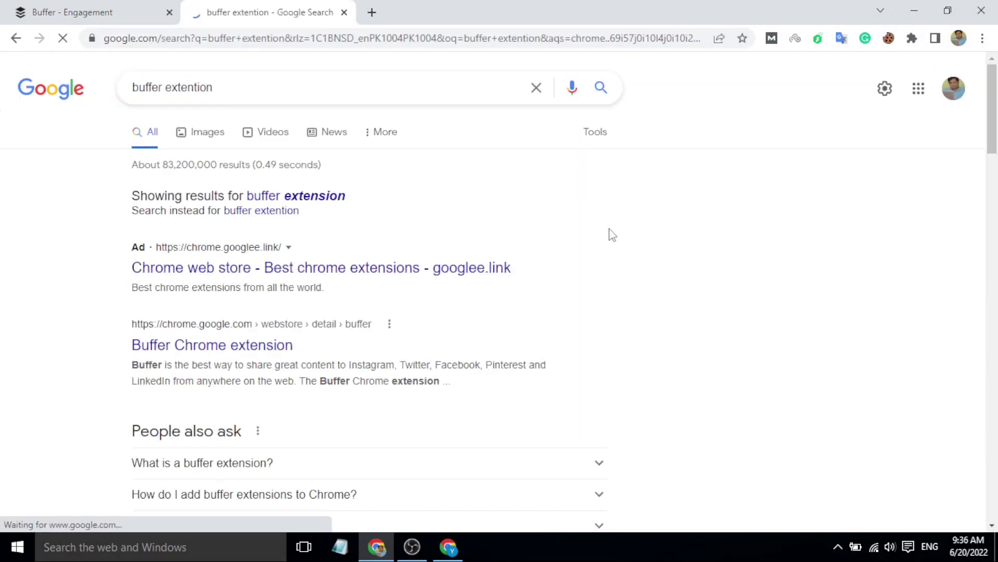
pyautogui.scroll(-1, 608, 232)
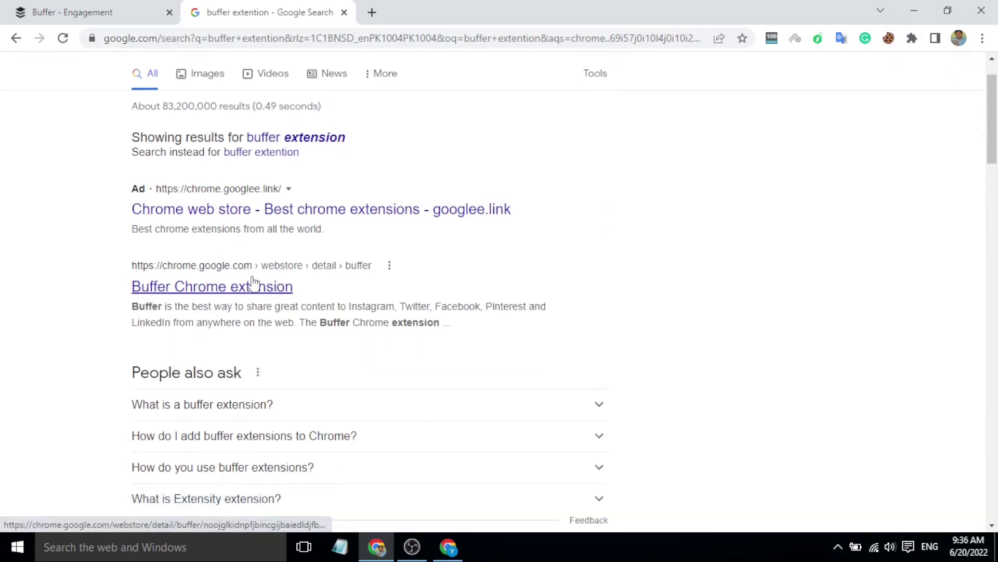
pyautogui.click(254, 284)
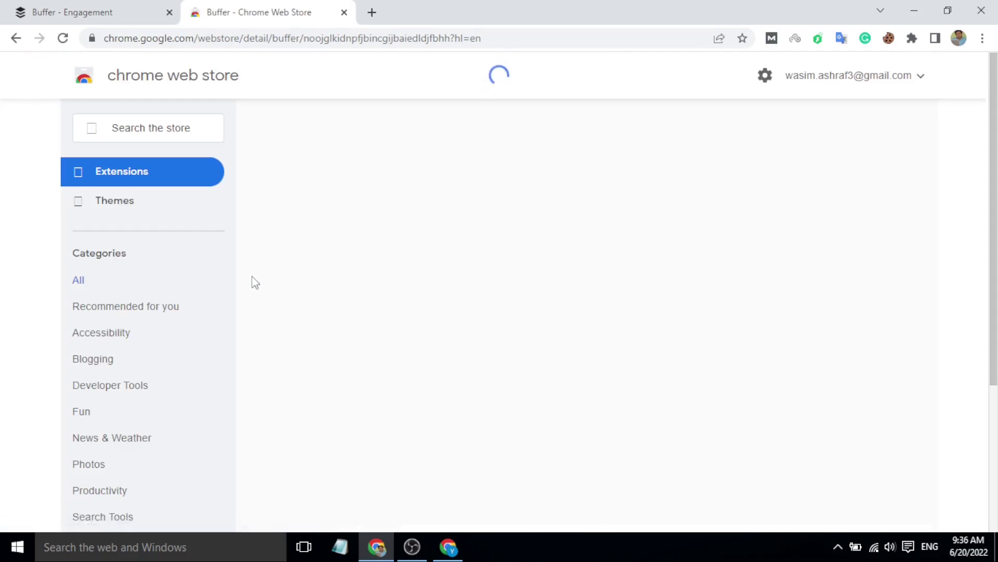
pyautogui.click(782, 186)
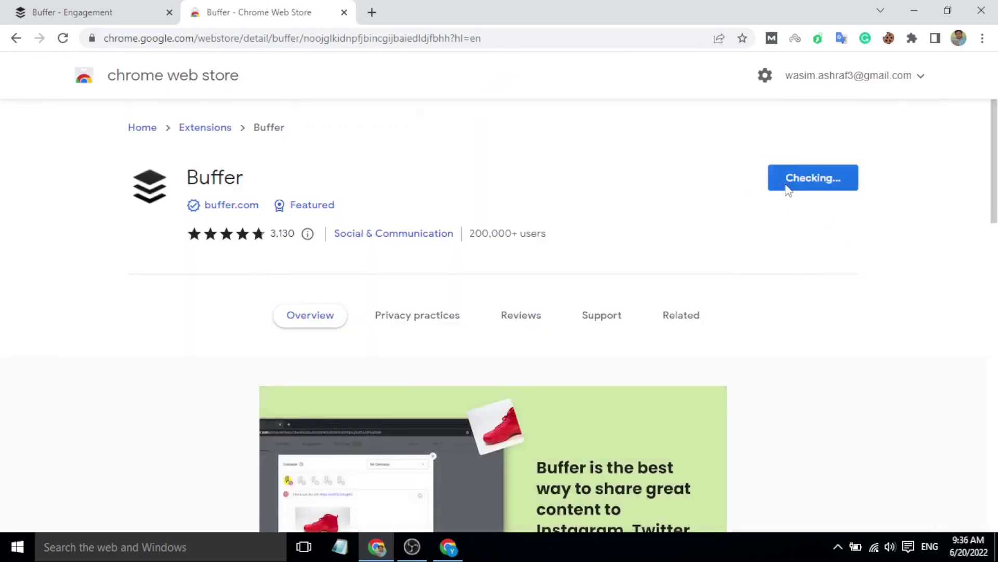
pyautogui.click(501, 165)
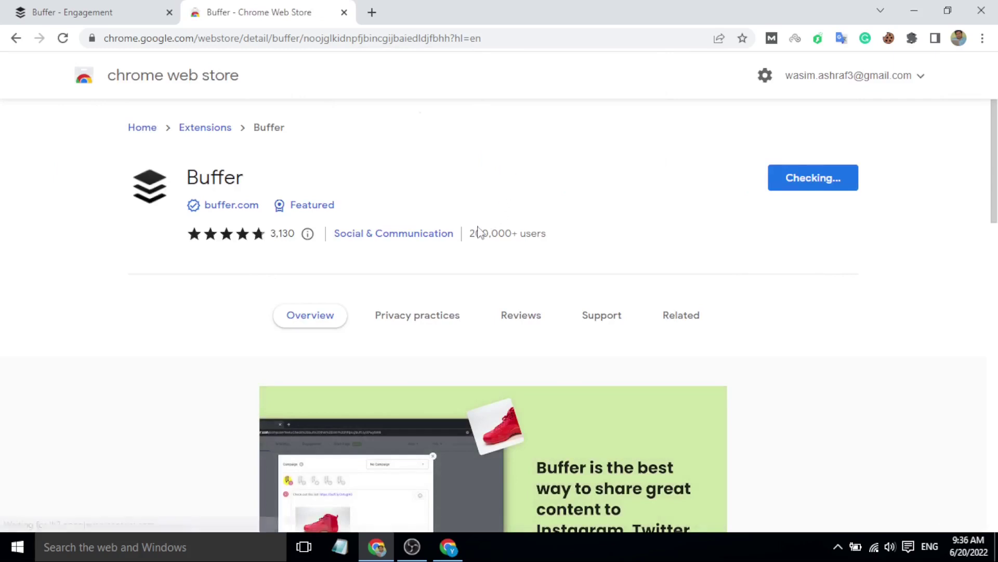
# - Pin the Buffer extension to the toolbar, close the Web Store tab, and start a new tab
pyautogui.click(886, 60)
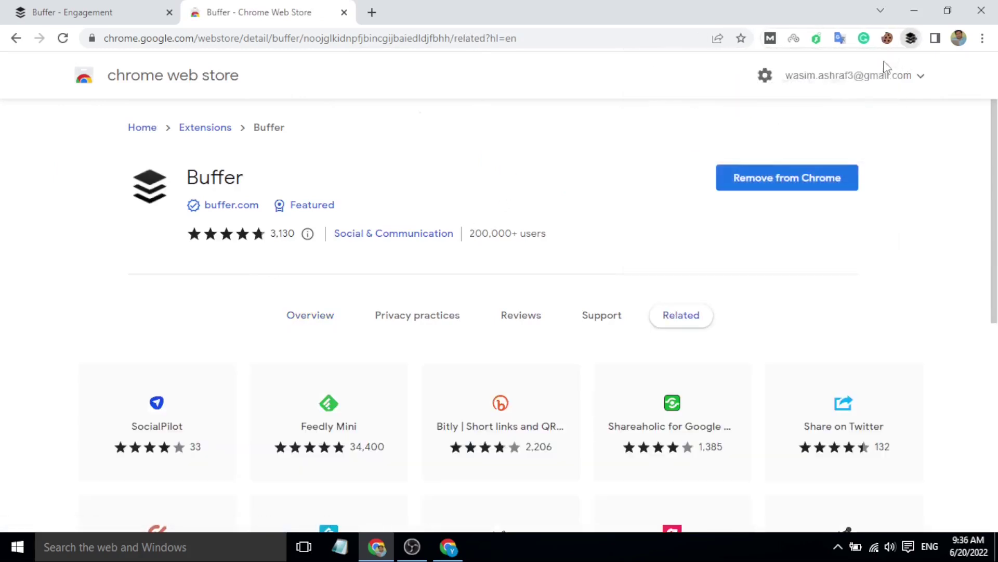
pyautogui.click(913, 38)
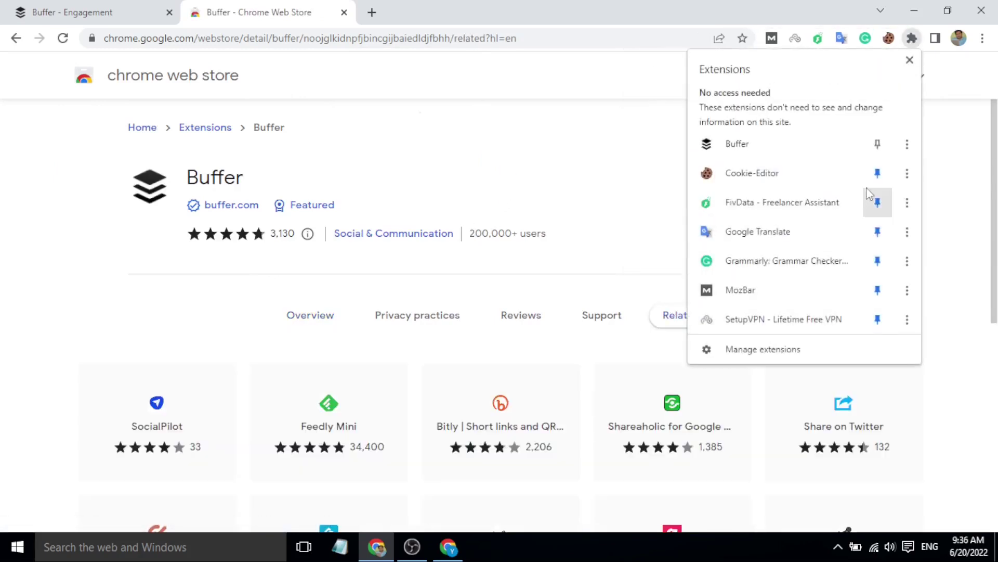
pyautogui.click(878, 144)
pyautogui.click(417, 176)
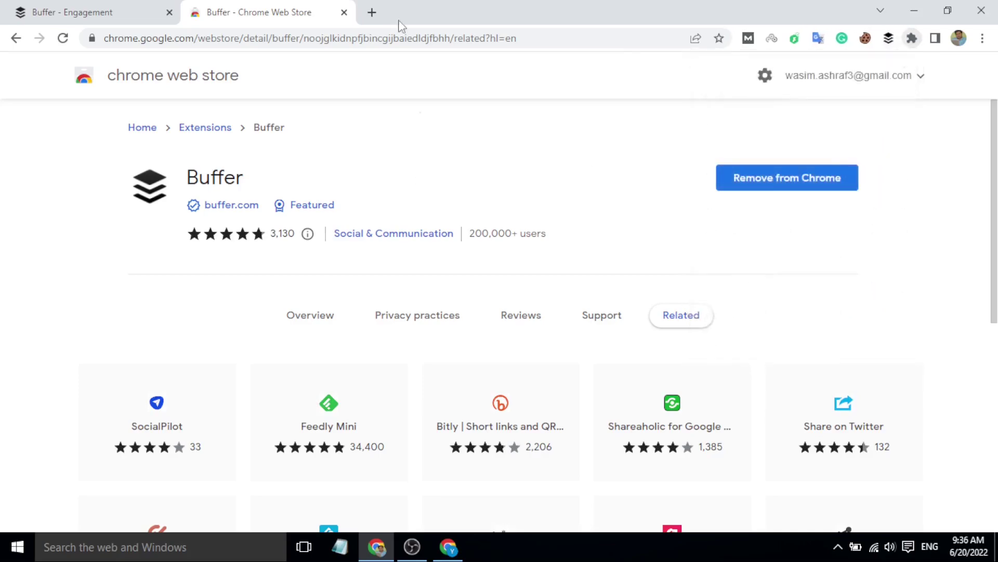
pyautogui.click(343, 12)
pyautogui.click(196, 12)
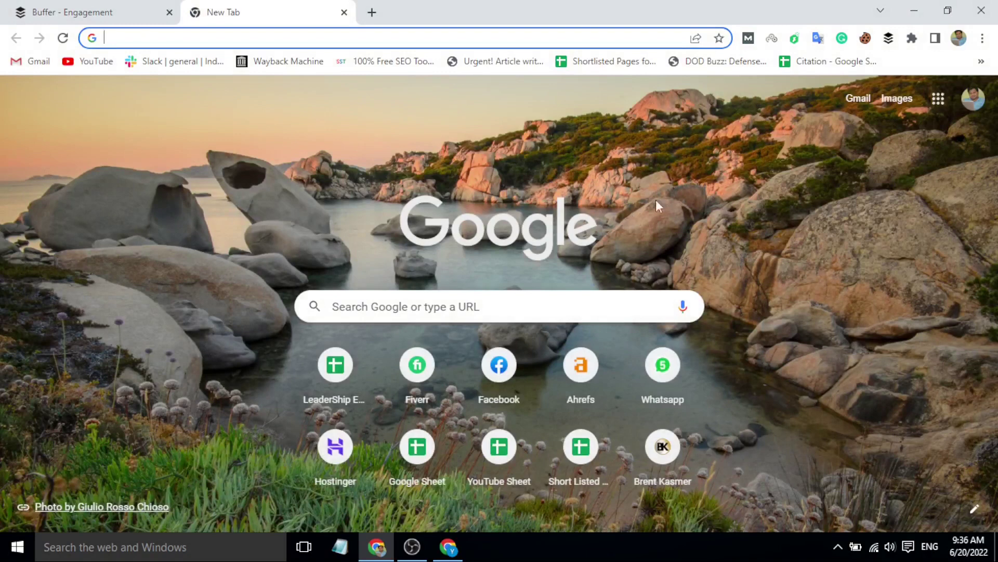
# - Search Google for 'propaki' and open the ProPakistani homepage
pyautogui.click(284, 130)
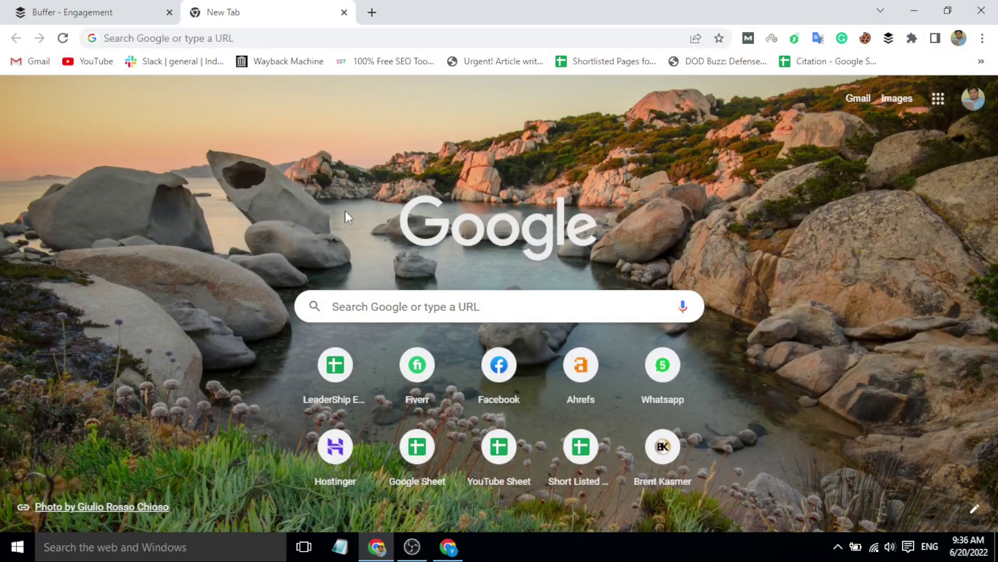
pyautogui.click(431, 316)
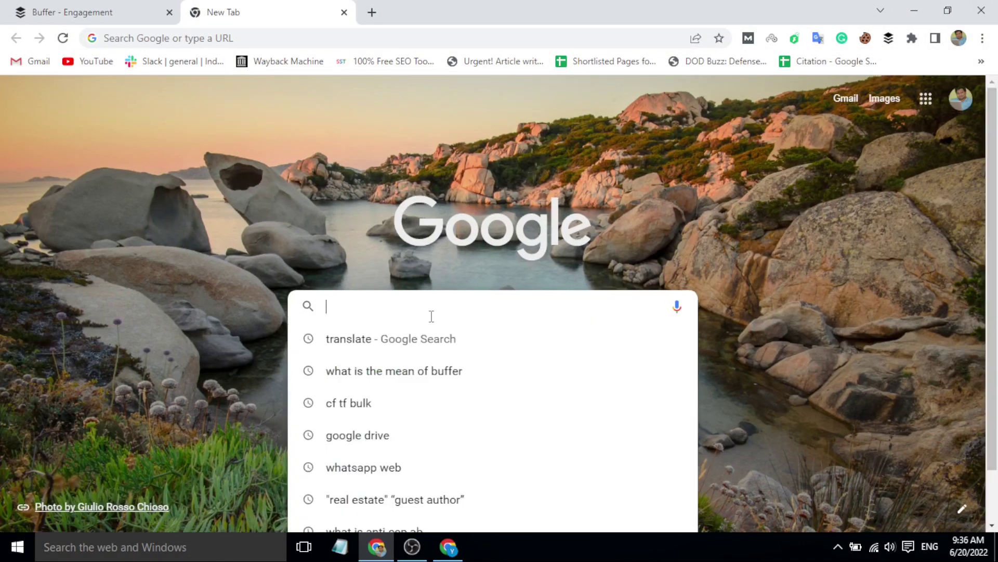
pyautogui.write('propaki')
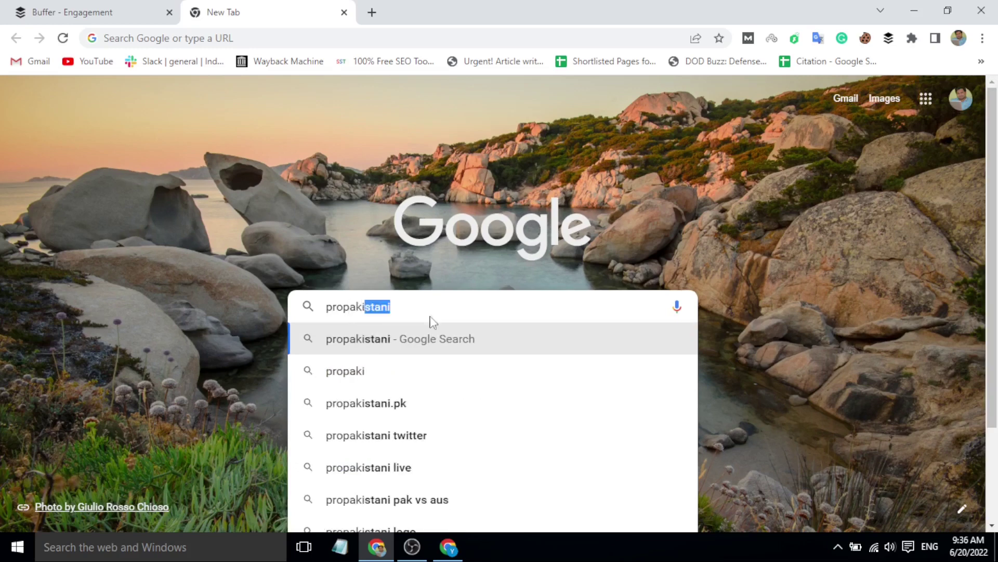
pyautogui.press('Return')
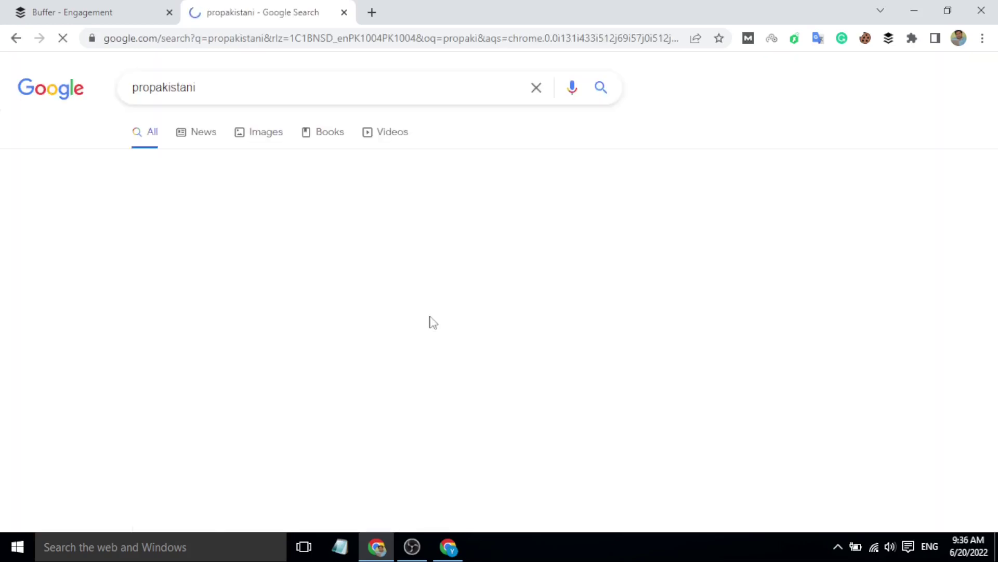
pyautogui.click(265, 211)
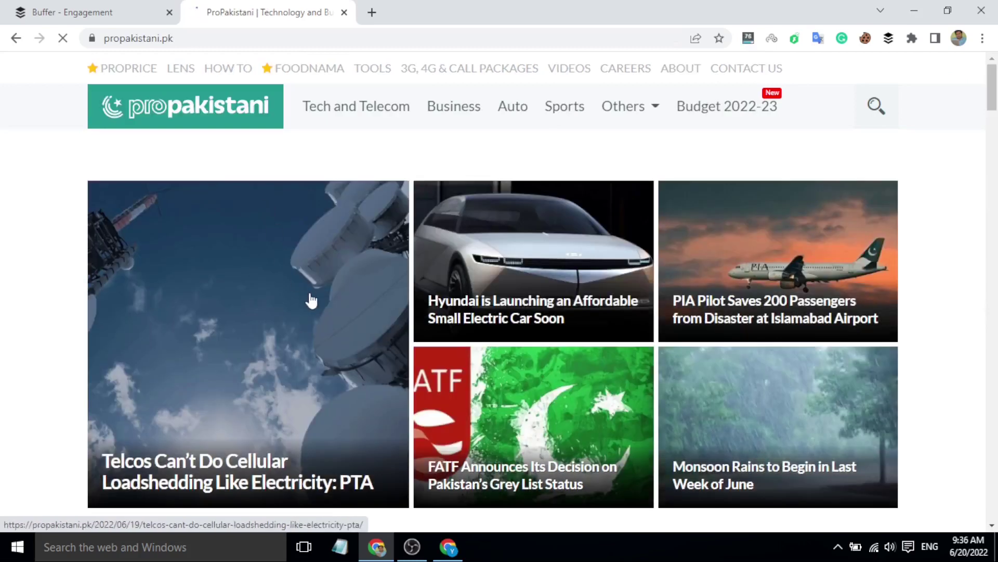
# - Open the FATF grey-list article, dismiss the notification prompt and Eid ad, and scroll to its image
pyautogui.click(534, 382)
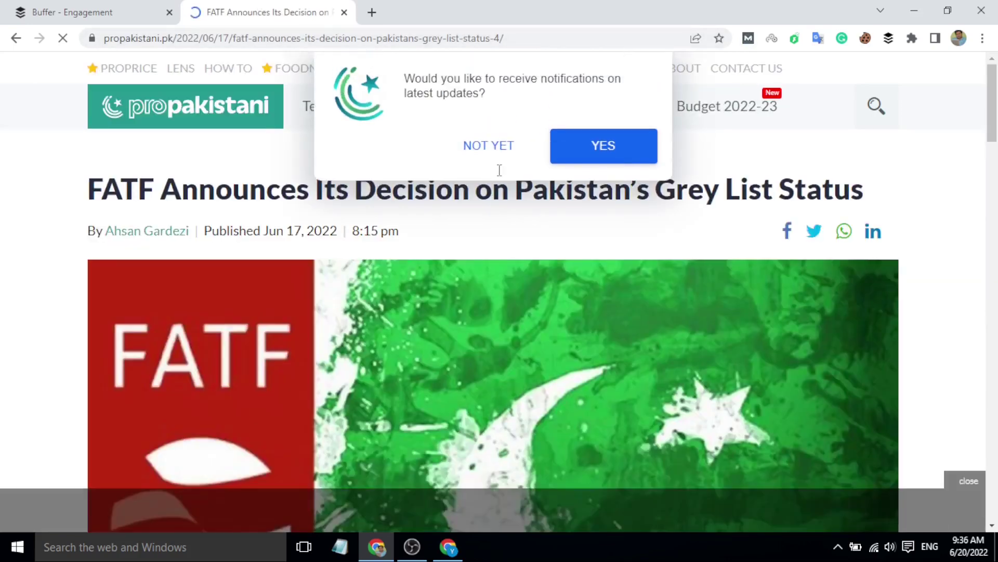
pyautogui.click(486, 151)
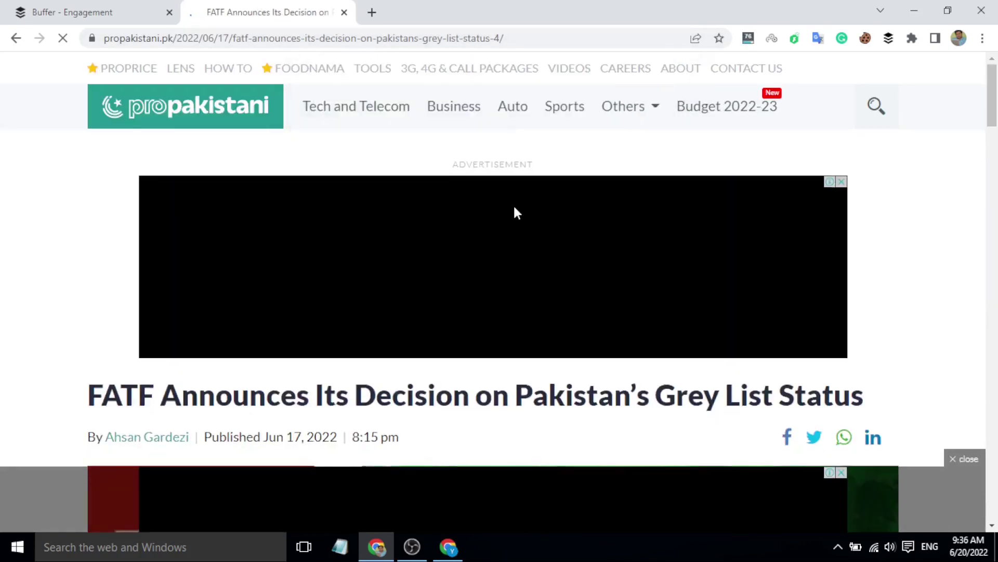
pyautogui.scroll(-5, 515, 207)
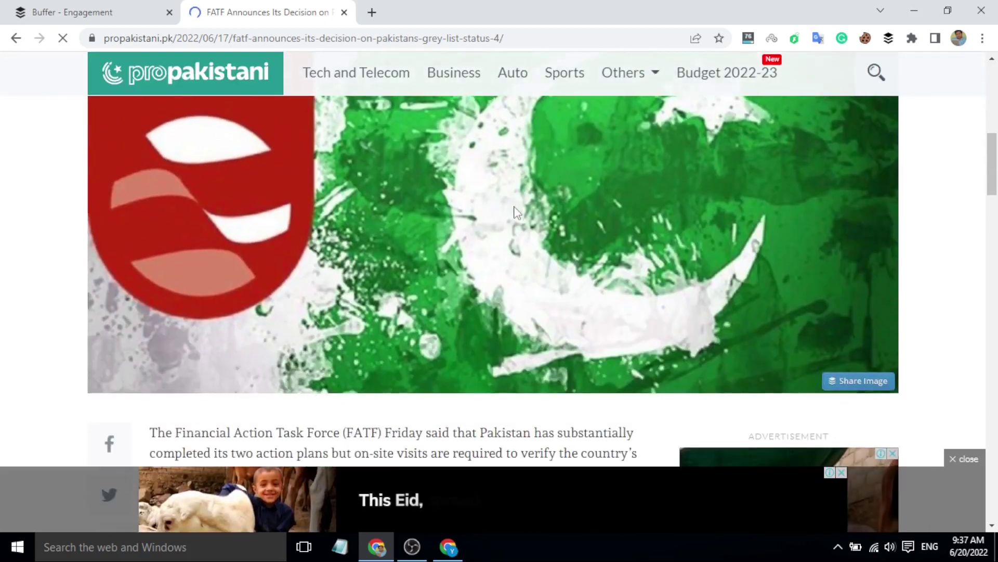
pyautogui.scroll(2, 517, 212)
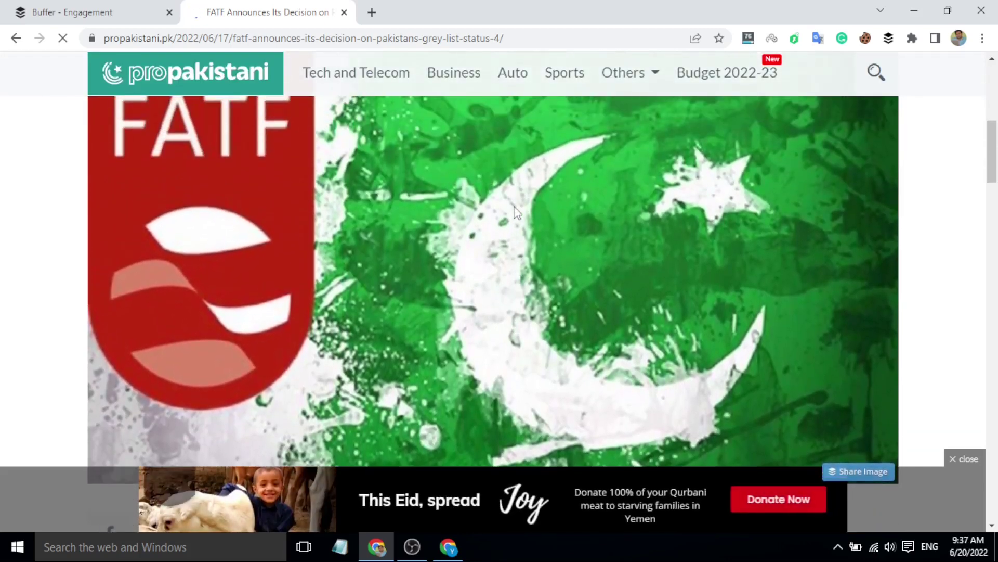
pyautogui.click(957, 465)
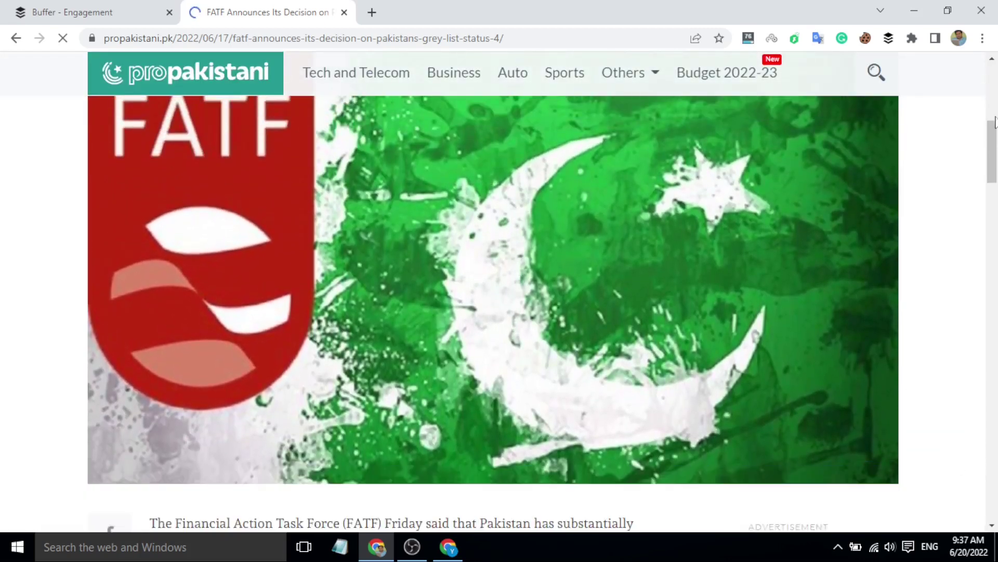
pyautogui.moveTo(993, 125)
pyautogui.mouseDown()
pyautogui.moveTo(995, 78)
pyautogui.moveTo(995, 120)
pyautogui.mouseUp()
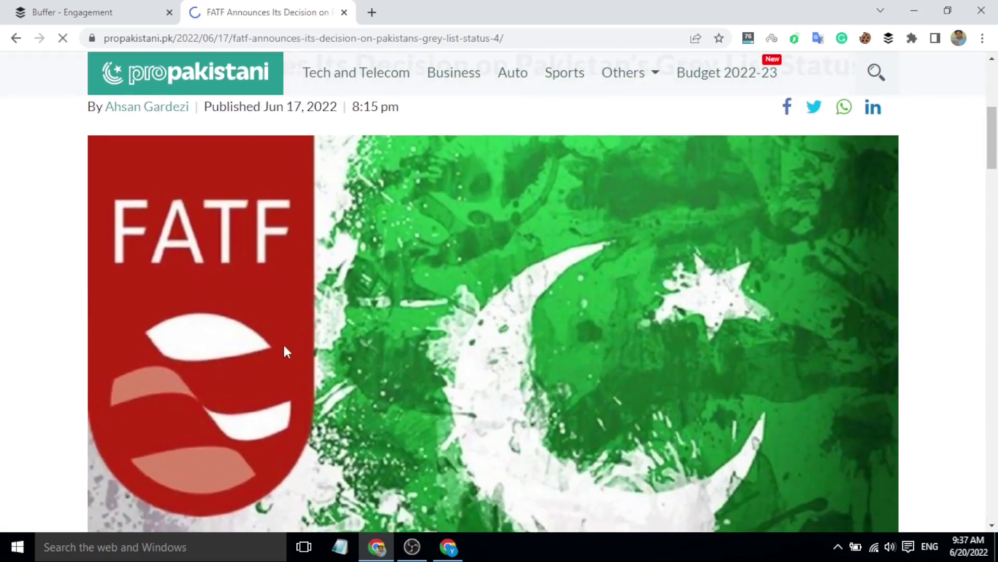
pyautogui.click(995, 192)
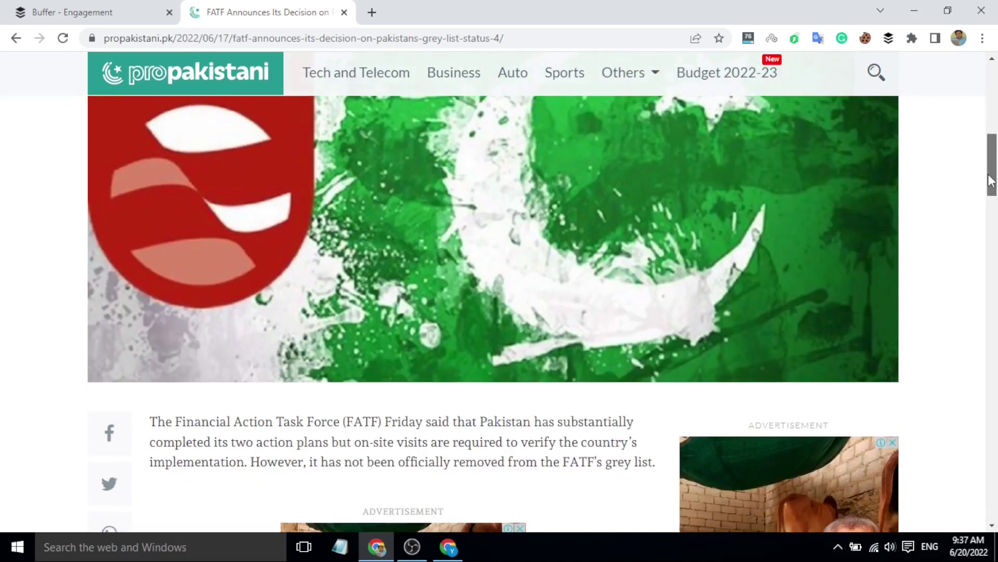
pyautogui.moveTo(995, 195); pyautogui.dragTo(995, 155)
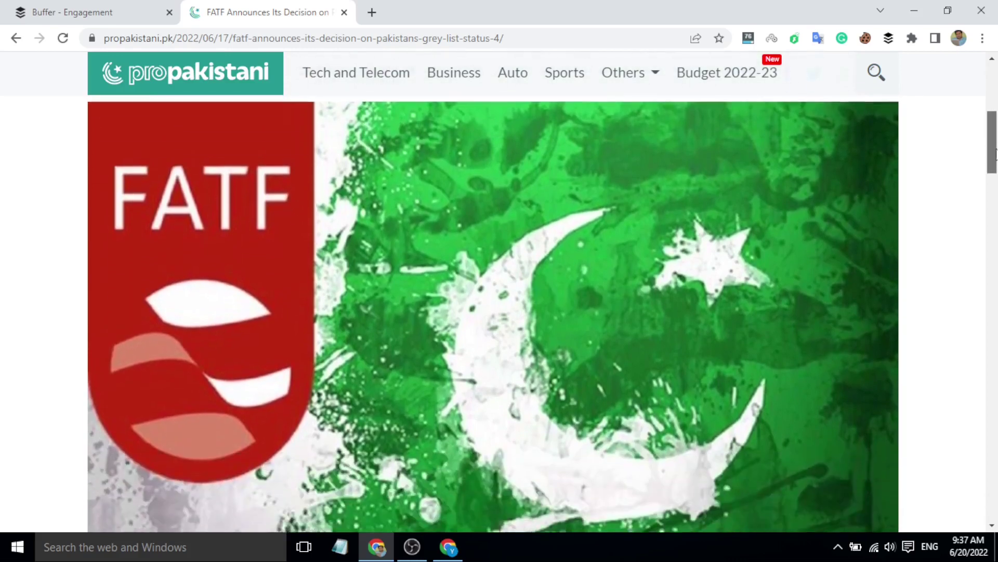
pyautogui.scroll(-2, 843, 227)
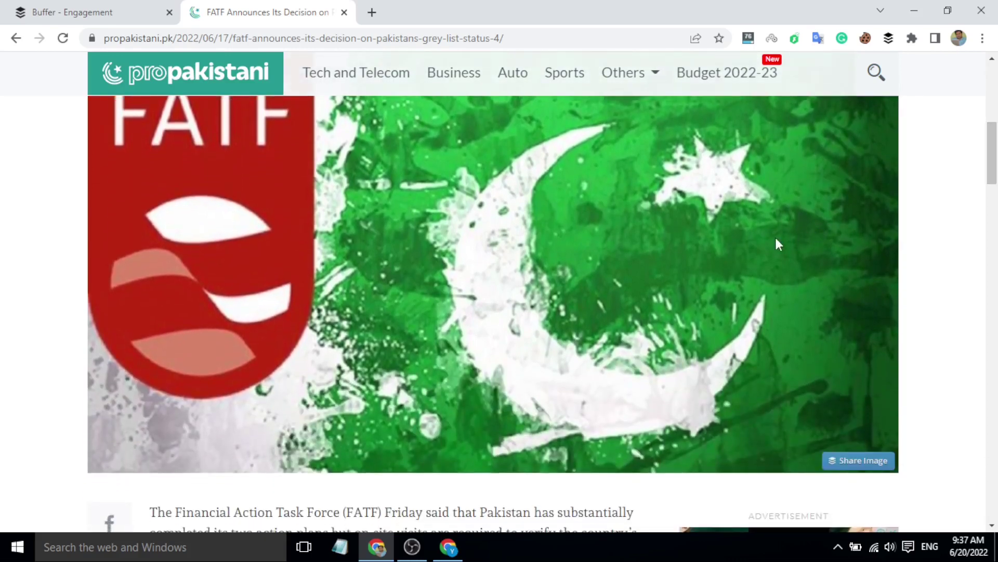
# - Share the FATF image to a Buffer post for the first Facebook channel, then return to the article
pyautogui.click(837, 466)
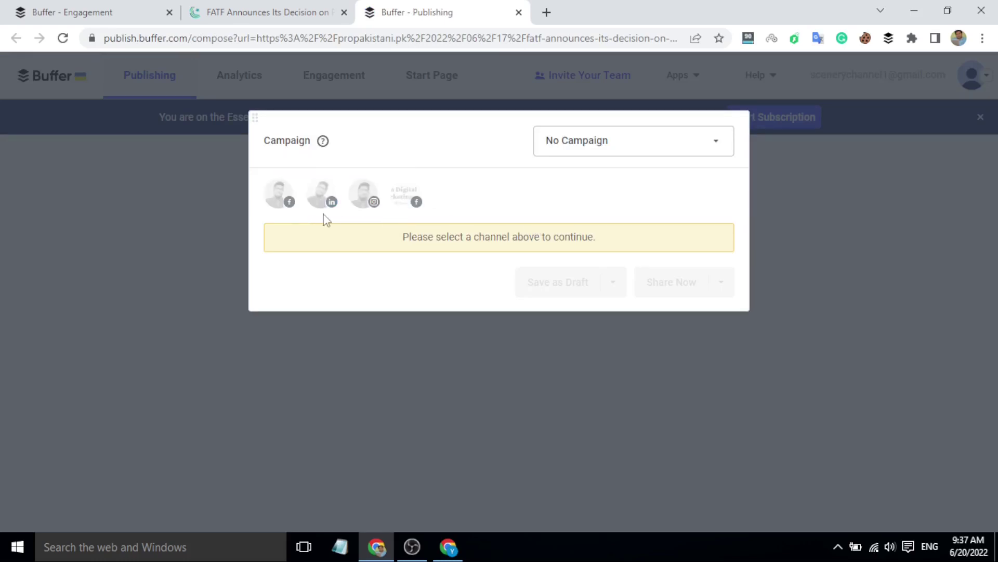
pyautogui.click(288, 206)
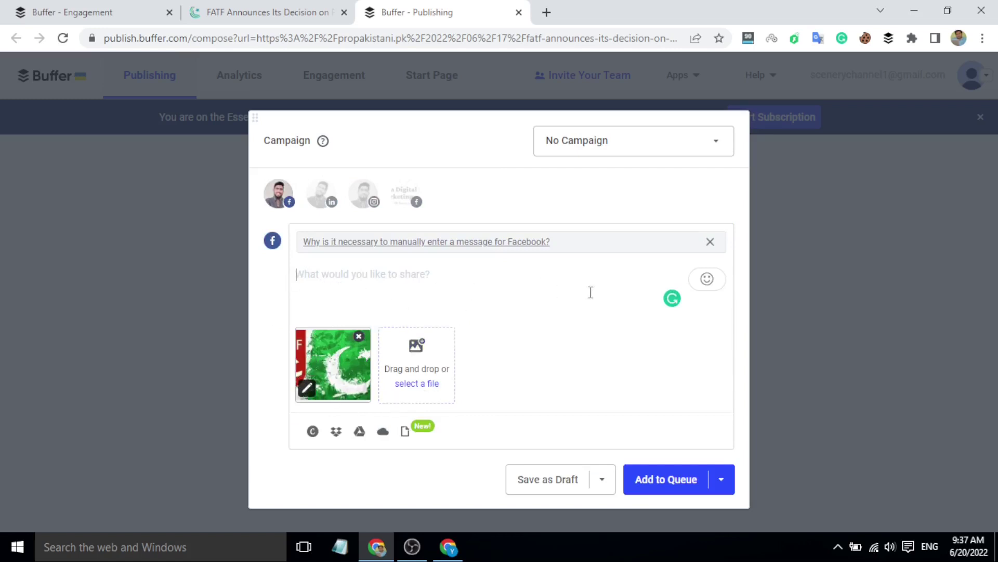
pyautogui.click(710, 242)
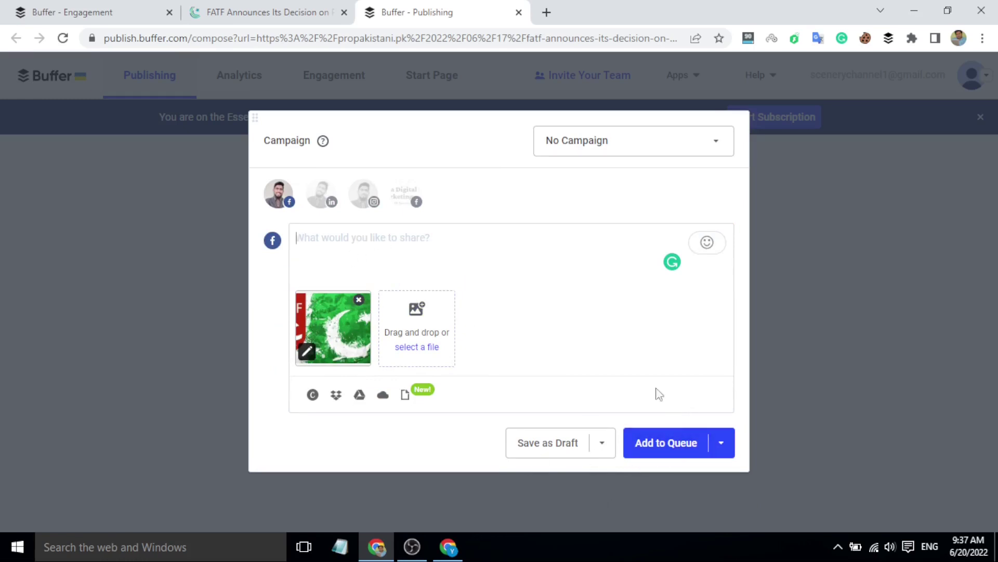
pyautogui.click(247, 6)
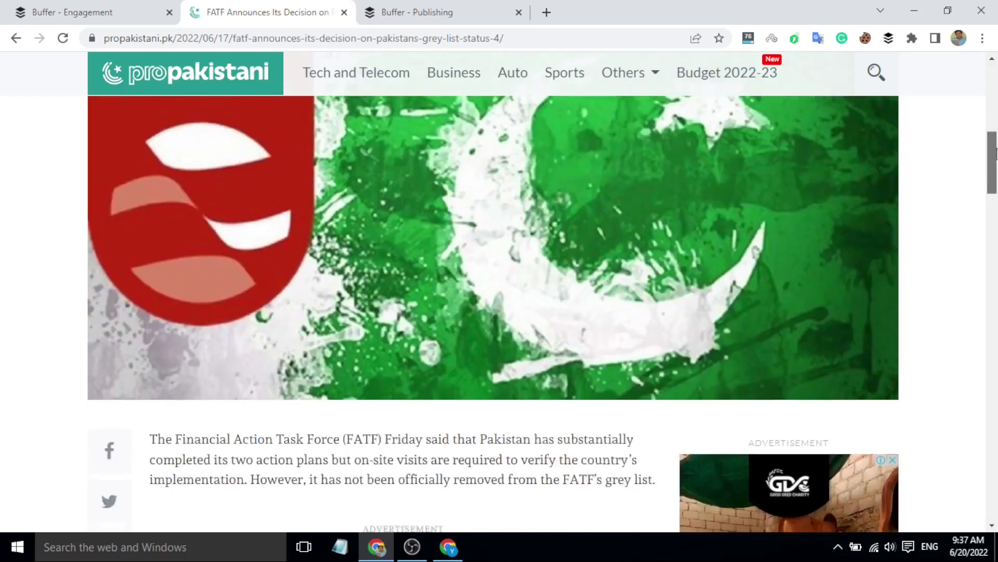
# - Send the sentence about the FATF on-site visit to Buffer with Buffer Selected Text
pyautogui.moveTo(996, 153); pyautogui.dragTo(996, 227)
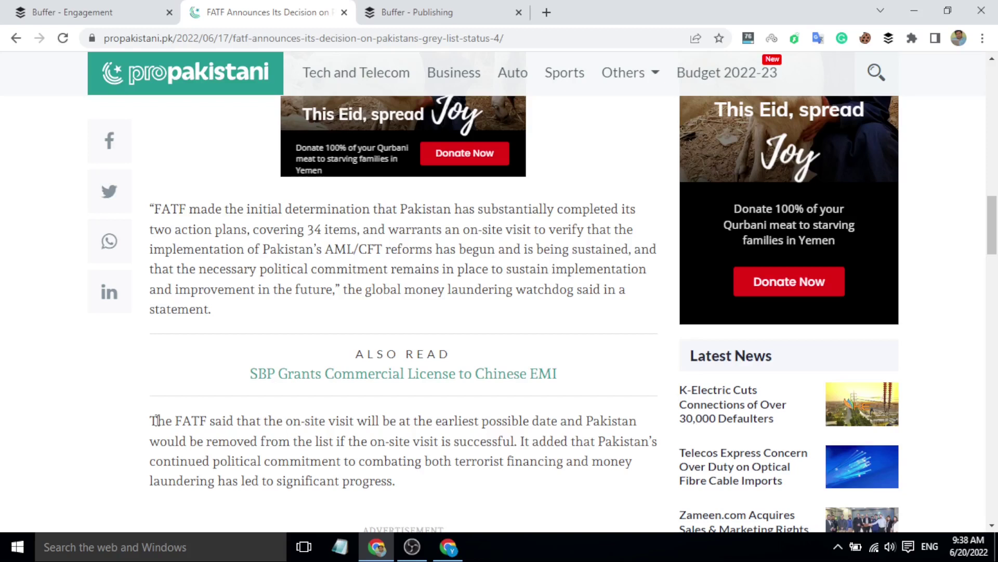
pyautogui.moveTo(151, 422); pyautogui.dragTo(518, 447)
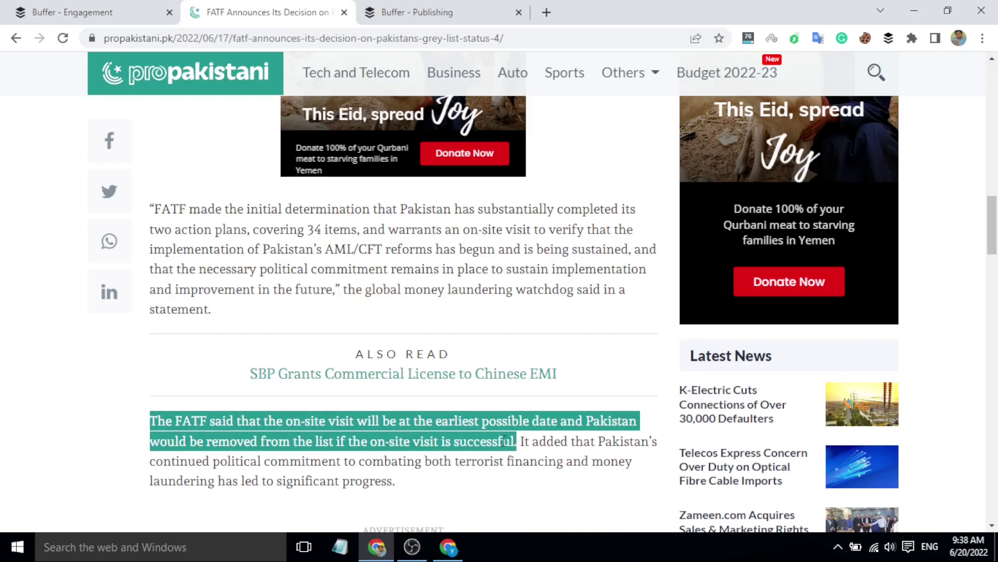
pyautogui.rightClick(504, 441)
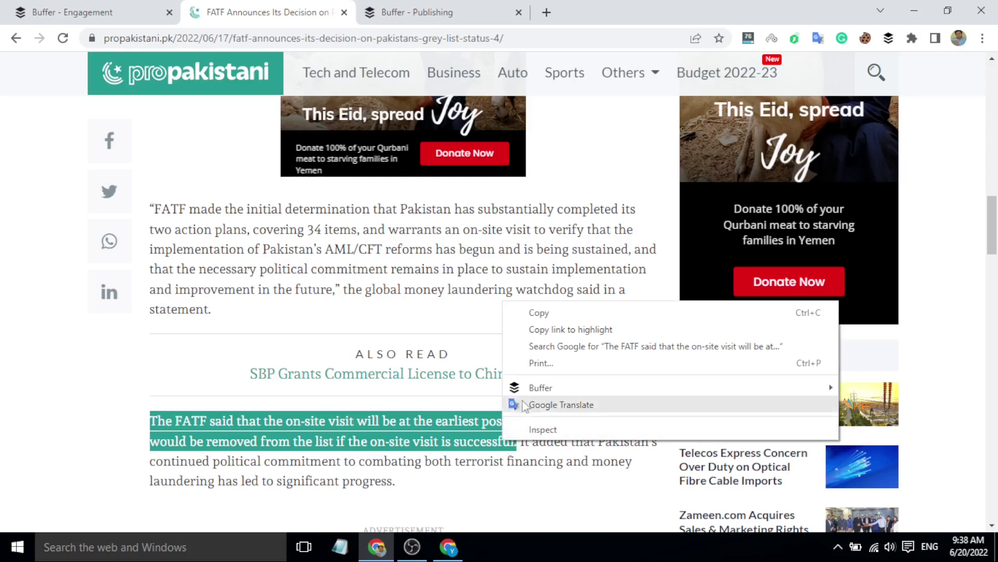
pyautogui.moveTo(546, 394)
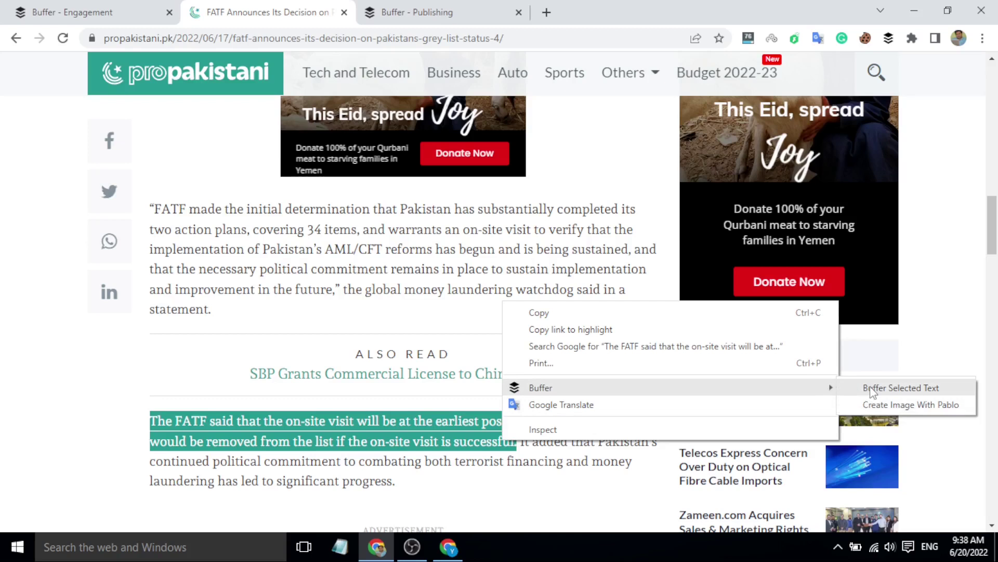
pyautogui.click(873, 393)
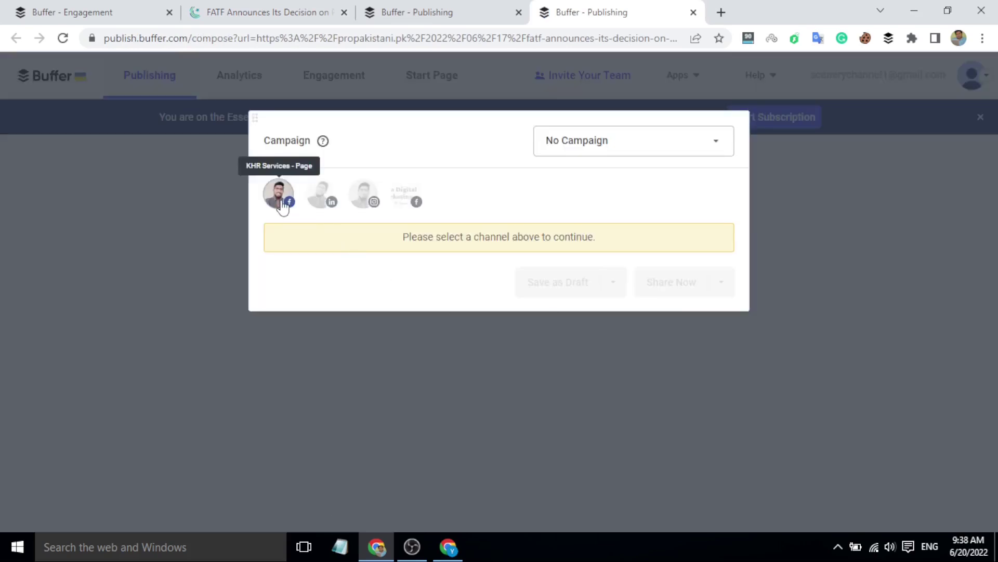
# - Choose the KHR Services Facebook page for the post carrying the propakistani.pk link attachment
pyautogui.click(289, 210)
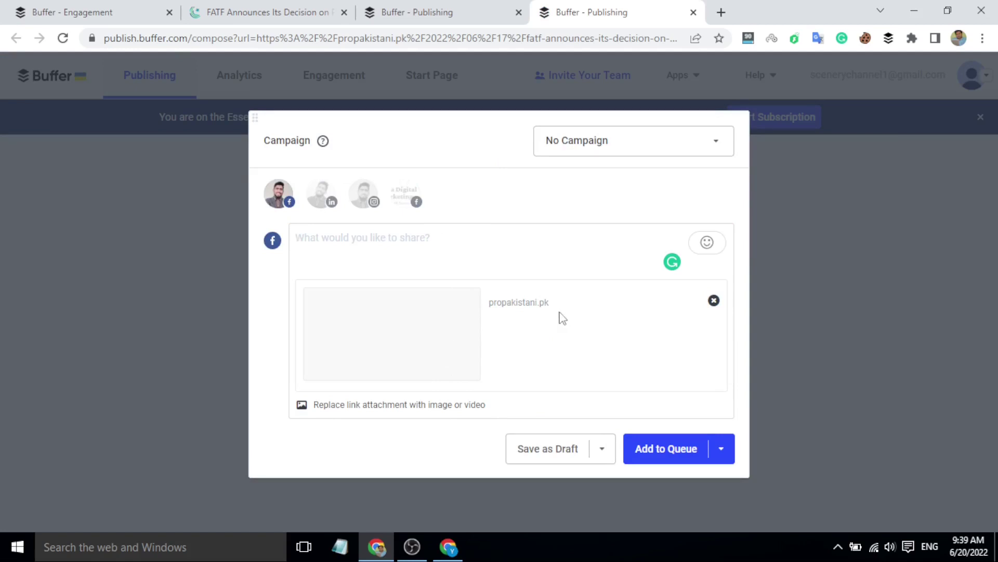
pyautogui.moveTo(563, 315)
pyautogui.mouseDown()
pyautogui.moveTo(490, 304)
pyautogui.moveTo(559, 319)
pyautogui.mouseUp()
# - Send the highlighted FATF on-site visit sentence from the ProPakistani article to Pablo
pyautogui.click(307, 12)
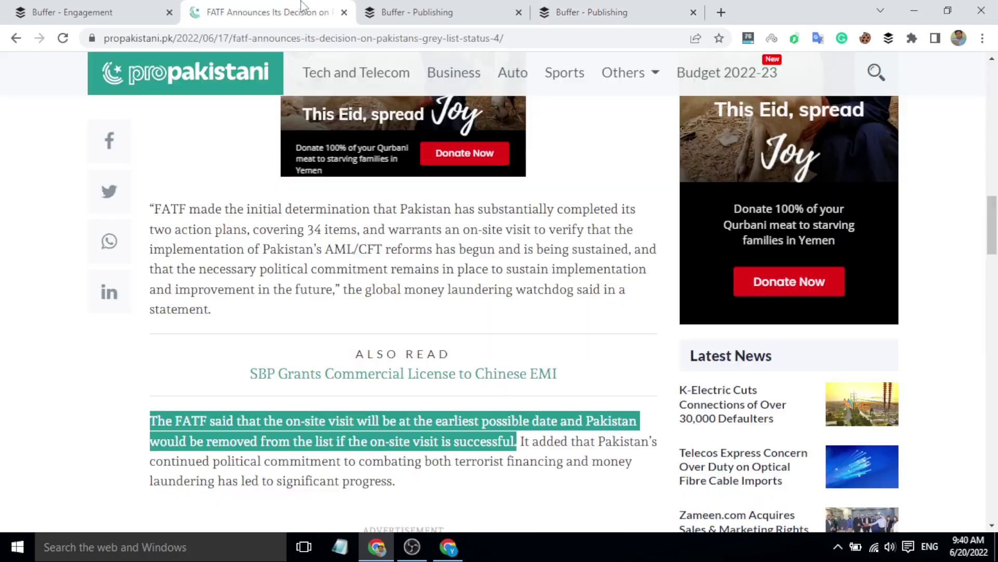
pyautogui.rightClick(491, 434)
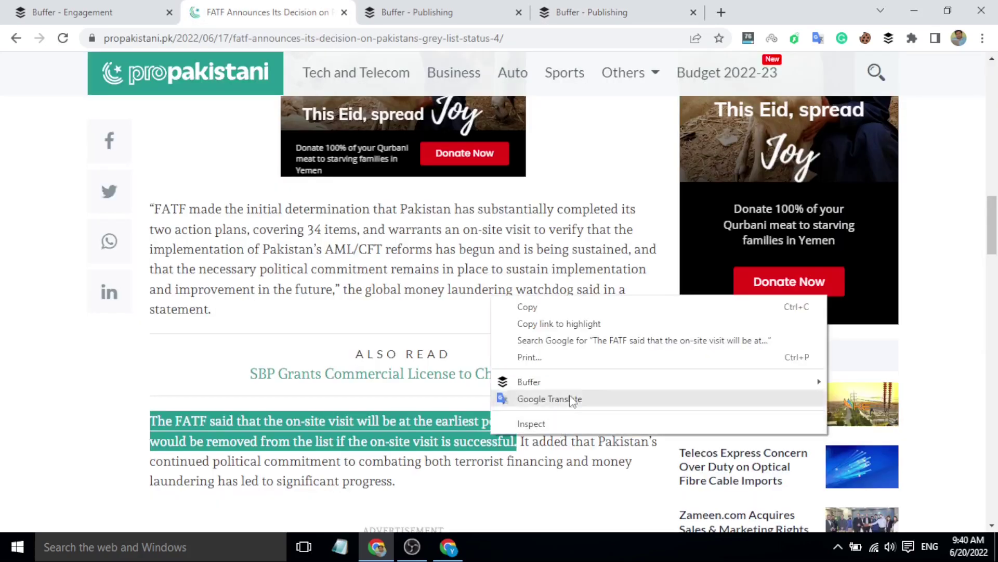
pyautogui.moveTo(763, 388)
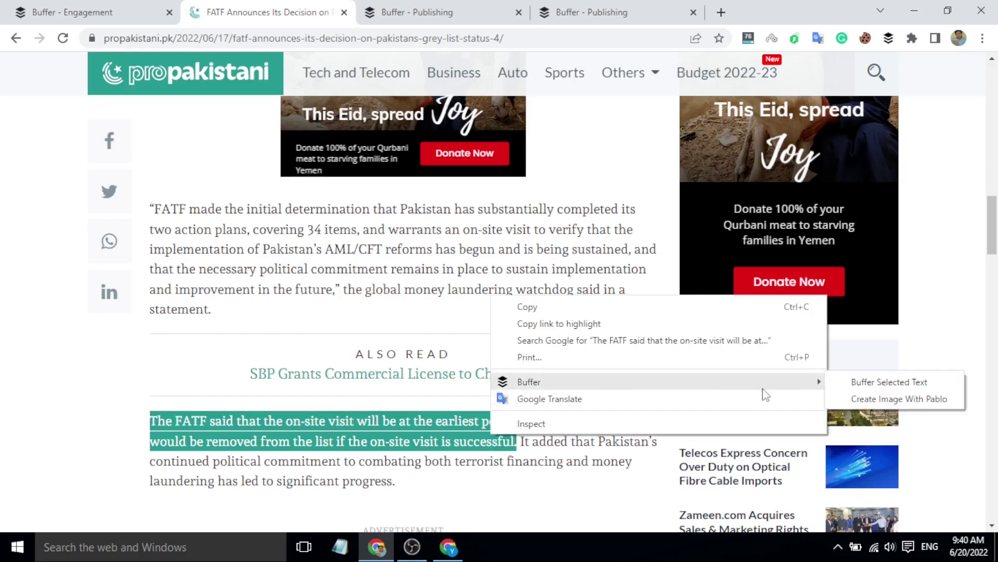
pyautogui.click(854, 399)
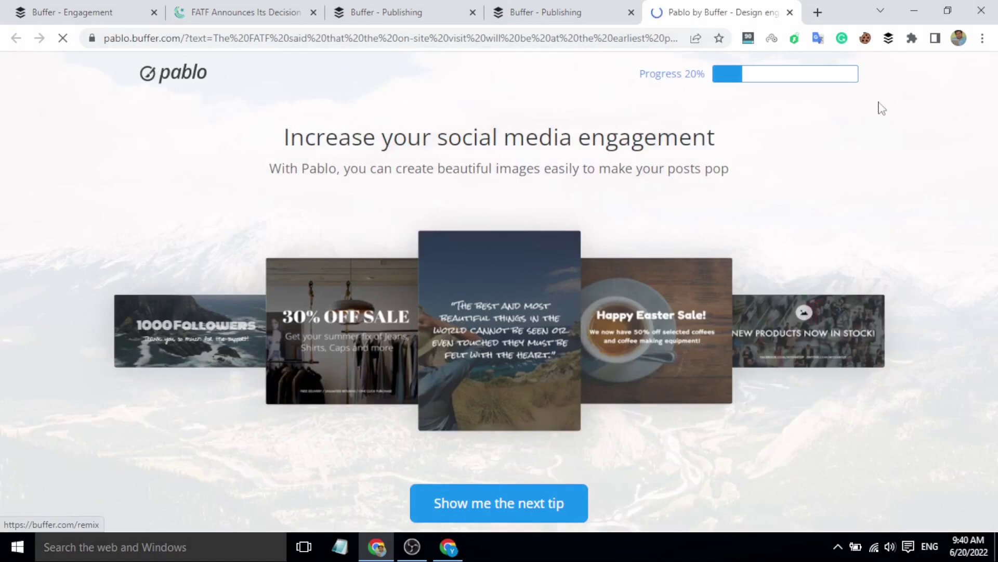
# - Skip through Pablo's intro tips into the editor and dismiss the Buffer Remix promotion
pyautogui.click(508, 504)
pyautogui.click(507, 507)
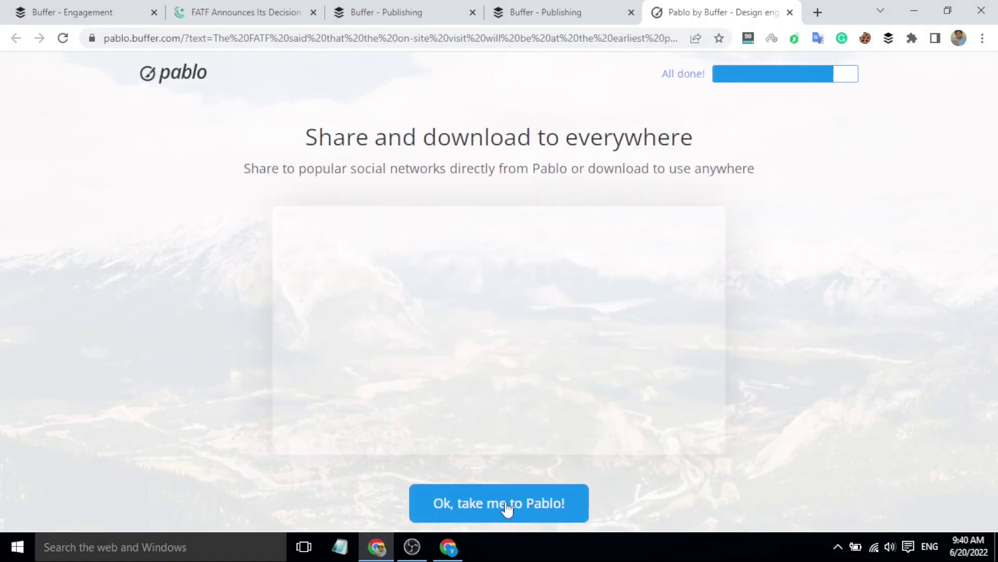
pyautogui.click(508, 507)
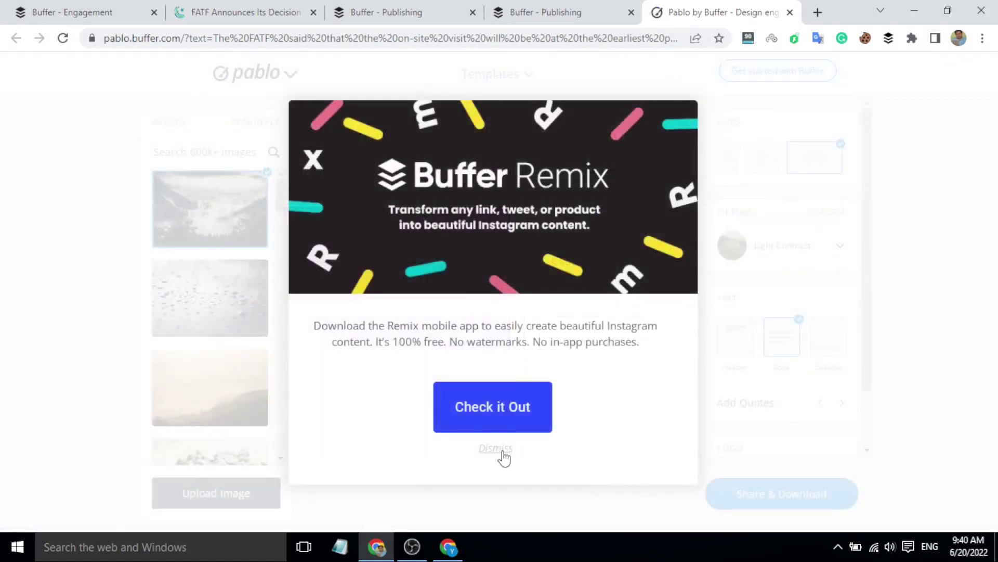
pyautogui.click(496, 449)
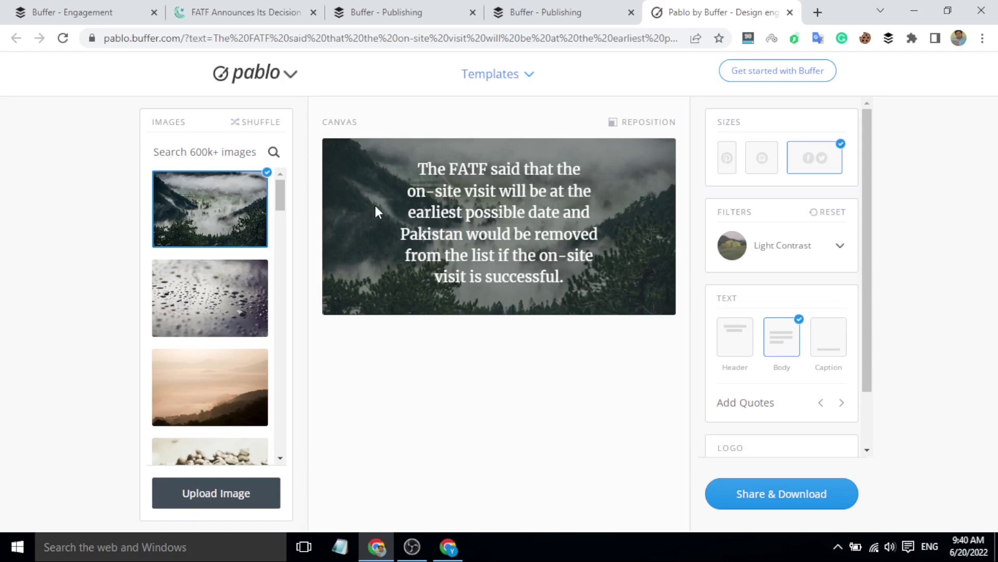
# - Use the water-droplet photo as the background with the Light Contrast filter
pyautogui.click(227, 289)
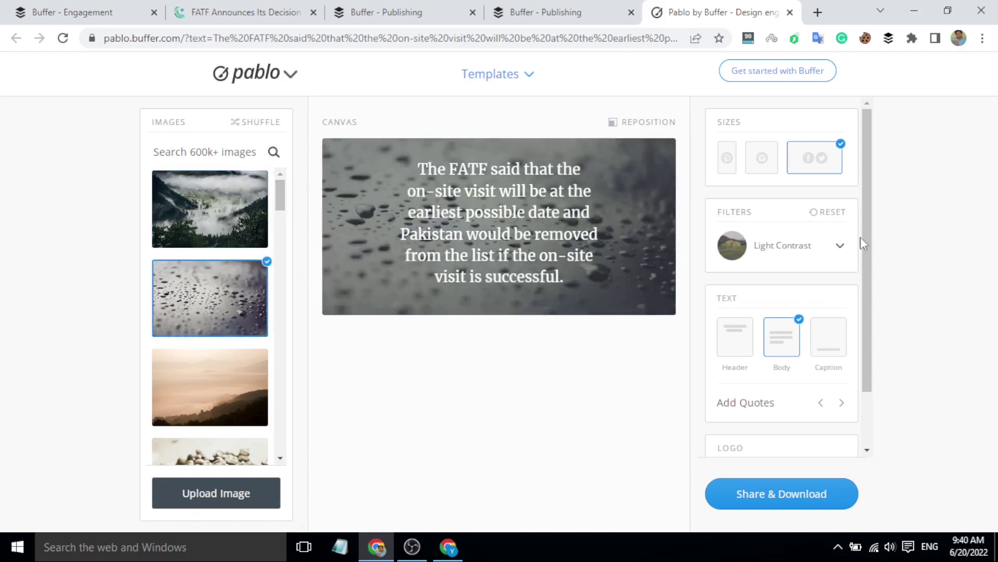
pyautogui.click(837, 253)
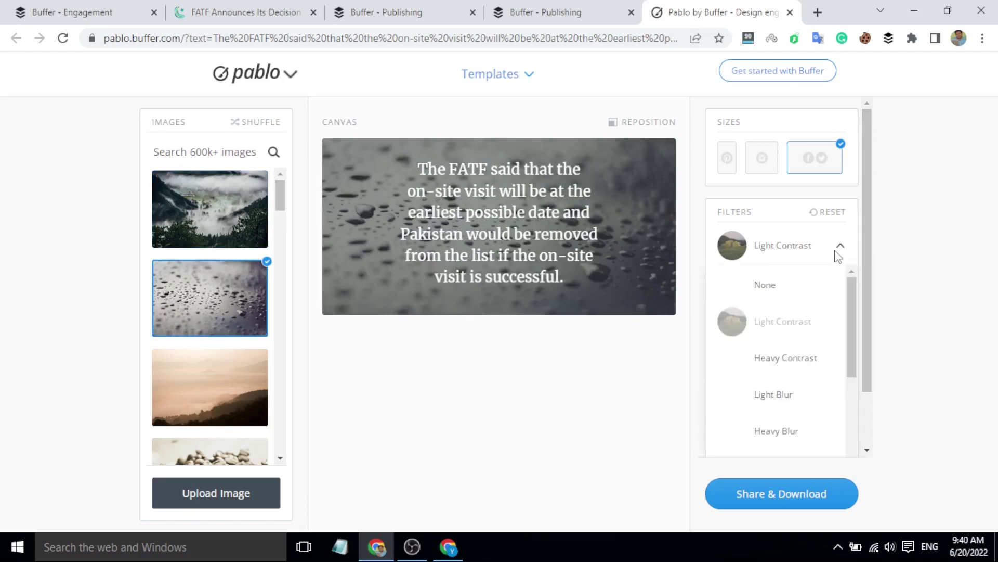
pyautogui.moveTo(869, 273); pyautogui.dragTo(876, 345)
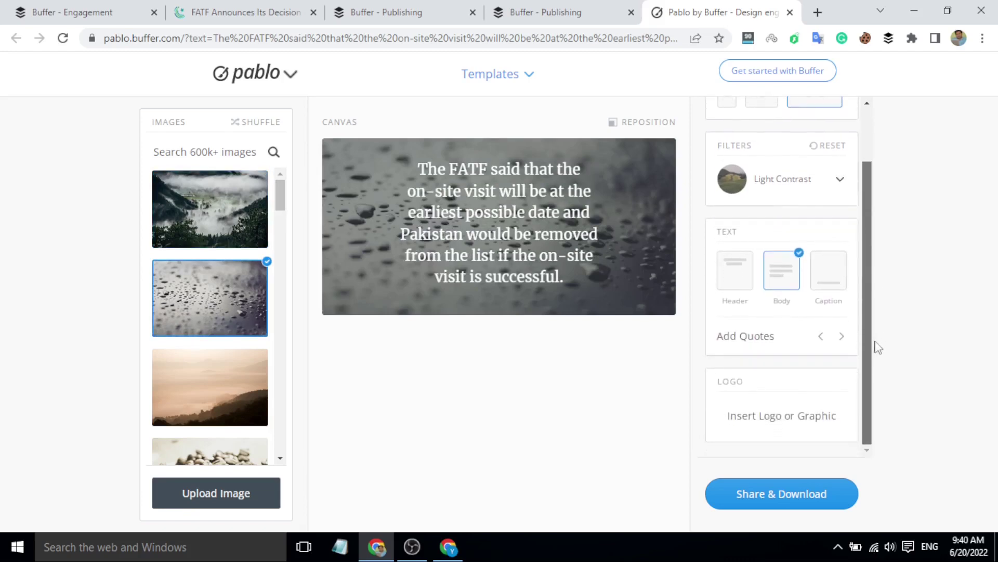
# - Add header and caption text around the FATF quote and nudge the quote text
pyautogui.click(732, 294)
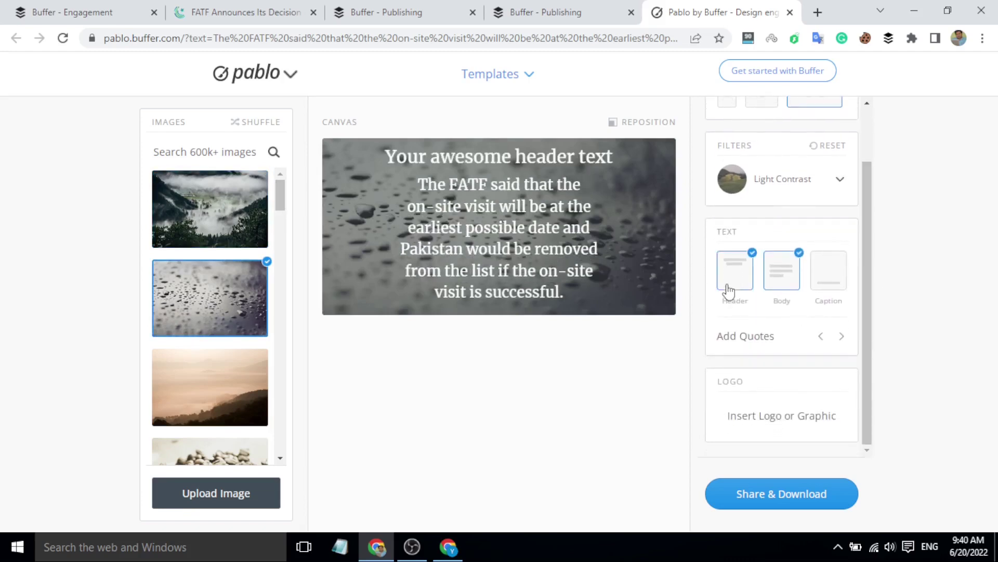
pyautogui.click(823, 290)
pyautogui.tripleClick(858, 320)
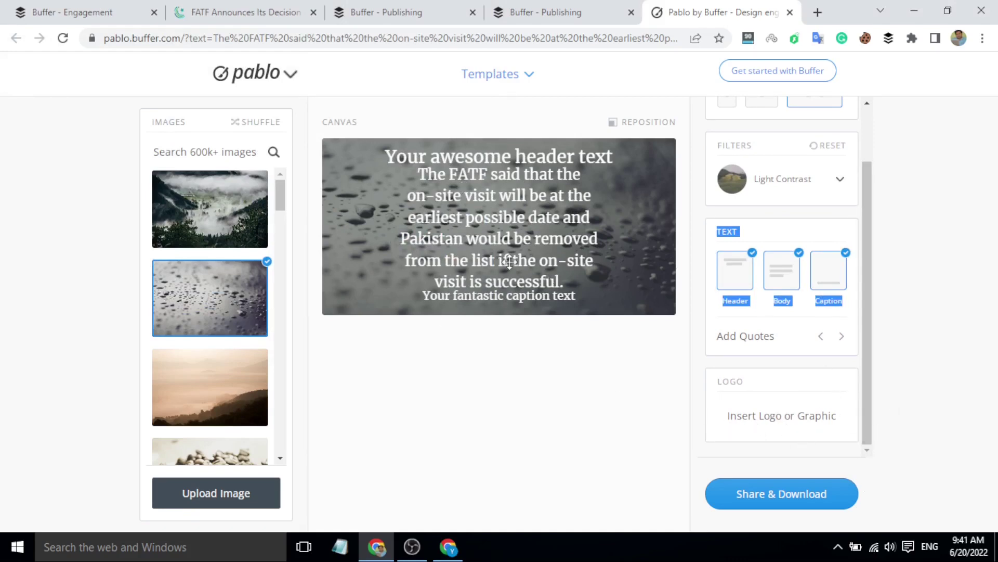
pyautogui.moveTo(478, 227); pyautogui.dragTo(503, 229)
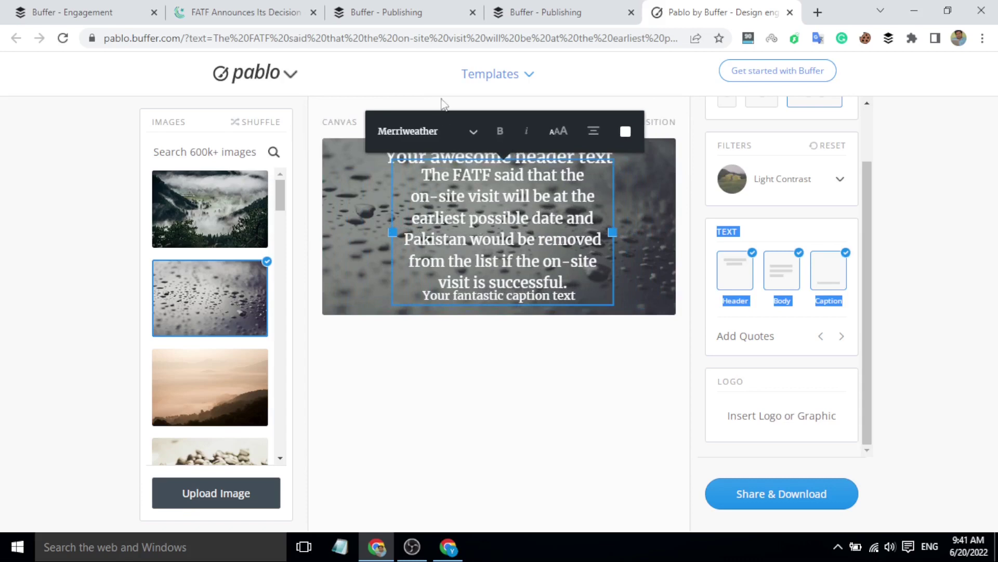
# - Style the quote text in bold Kavoon font, enlarged twice, kept white
pyautogui.click(459, 134)
pyautogui.moveTo(502, 167); pyautogui.dragTo(509, 204)
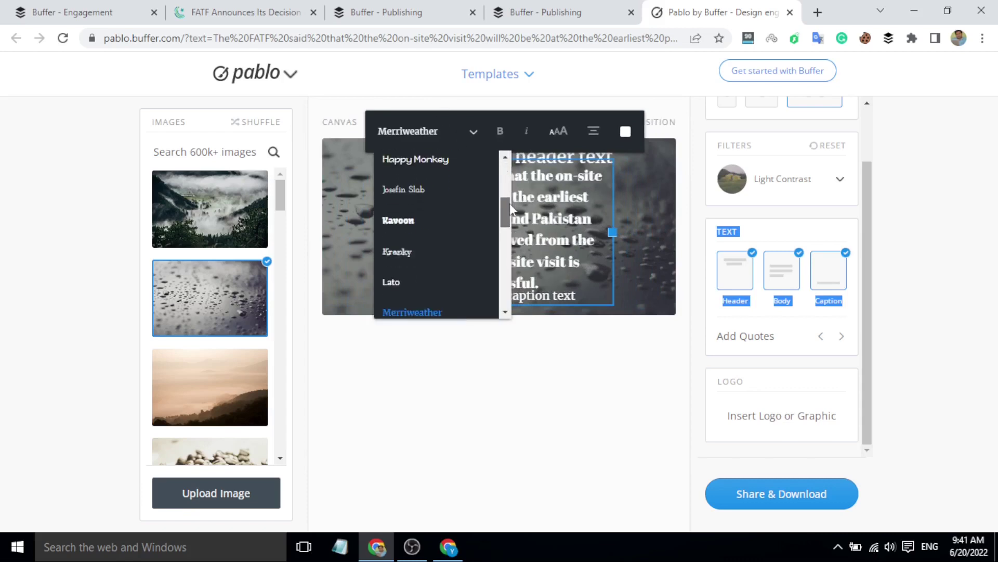
pyautogui.click(419, 215)
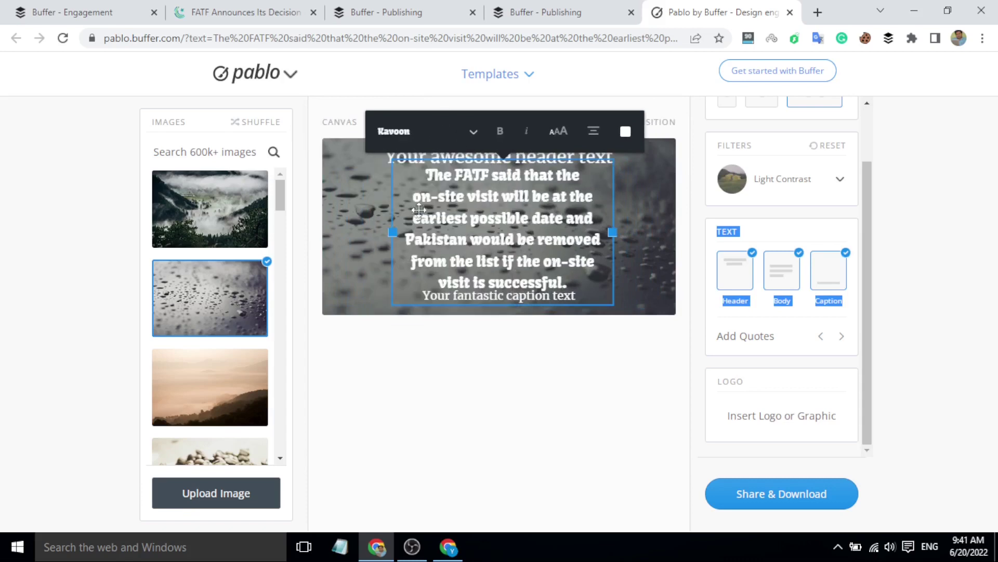
pyautogui.click(500, 131)
pyautogui.click(553, 137)
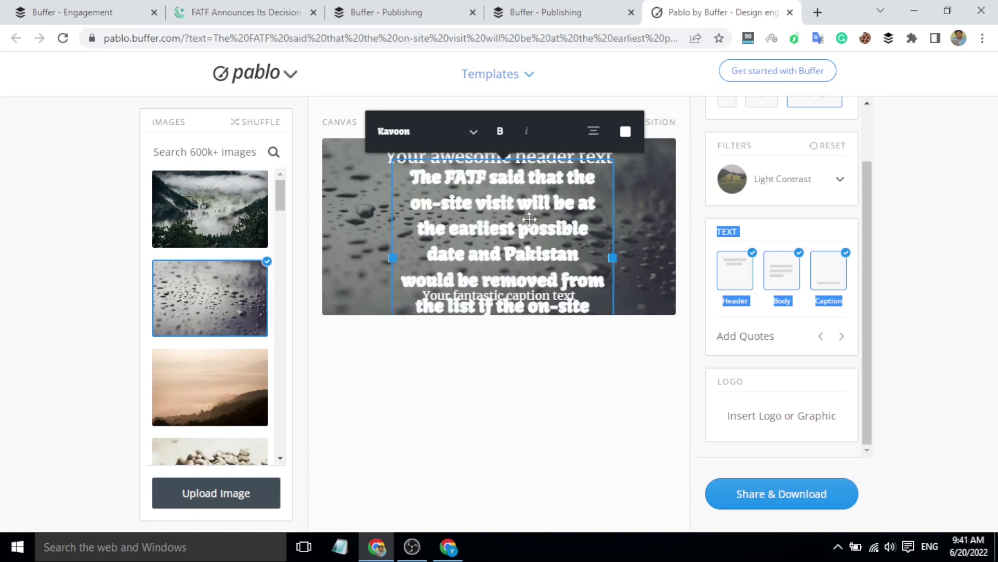
pyautogui.click(625, 144)
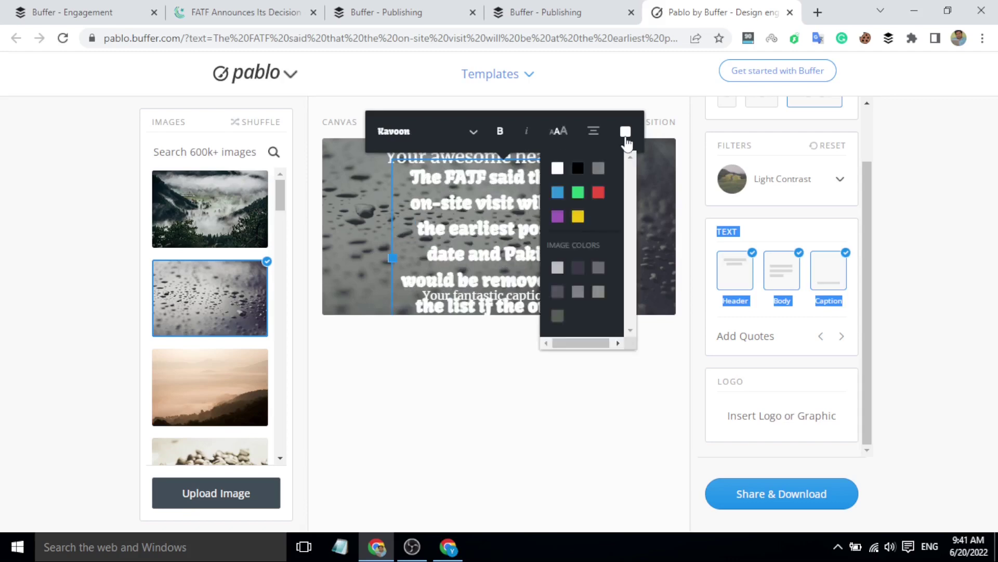
pyautogui.click(559, 168)
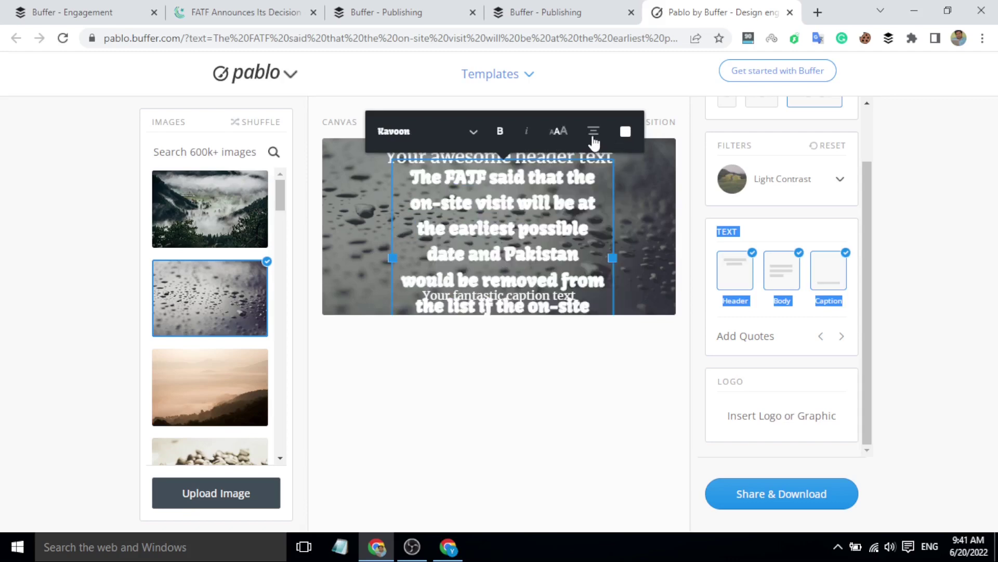
# - Right-align the quote text and move it up and left on the canvas
pyautogui.click(593, 139)
pyautogui.click(593, 139)
pyautogui.click(593, 139)
pyautogui.click(594, 140)
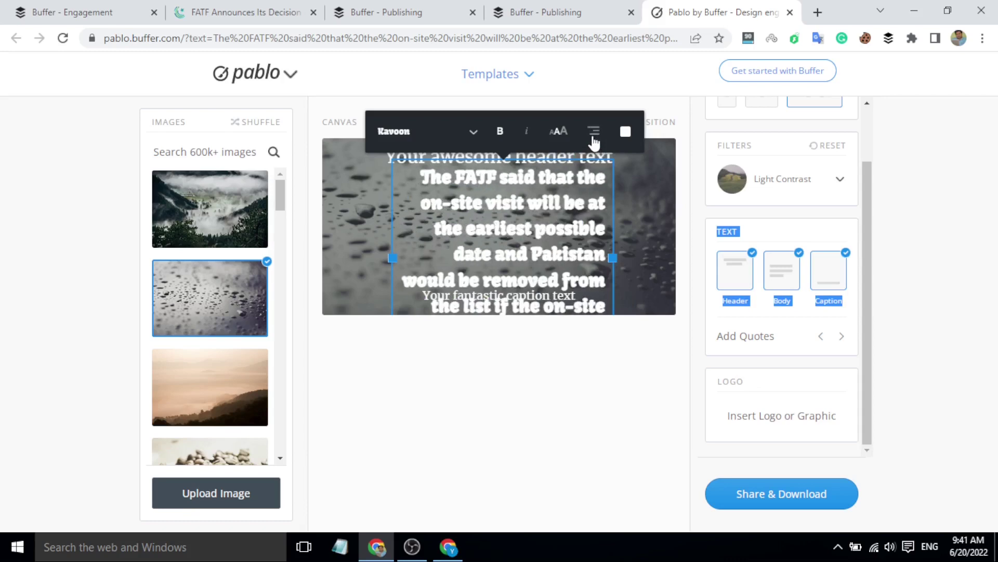
pyautogui.click(594, 140)
pyautogui.click(666, 214)
pyautogui.moveTo(544, 249); pyautogui.dragTo(512, 229)
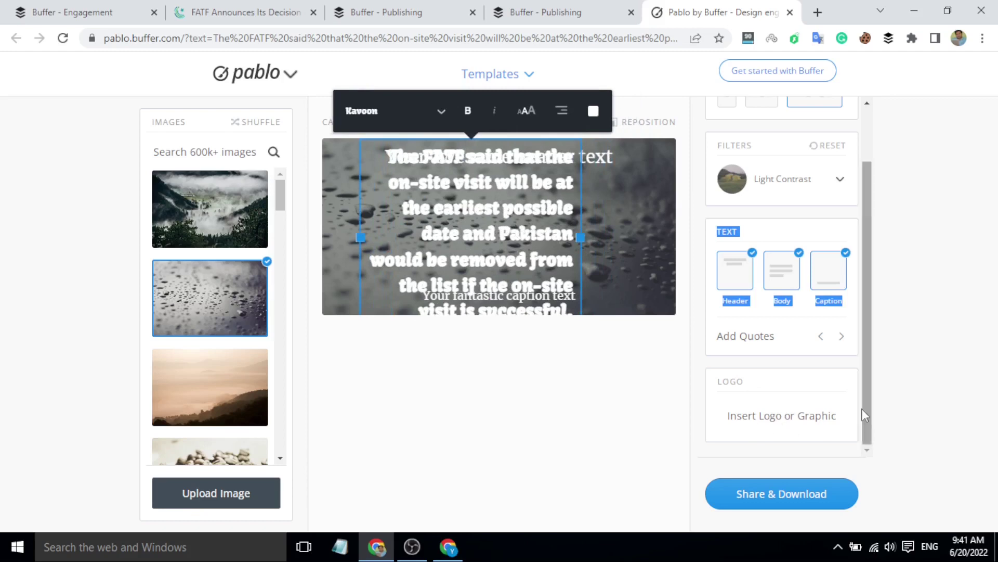
# - Start sharing the quote image to Facebook, then close the popup without posting
pyautogui.click(783, 495)
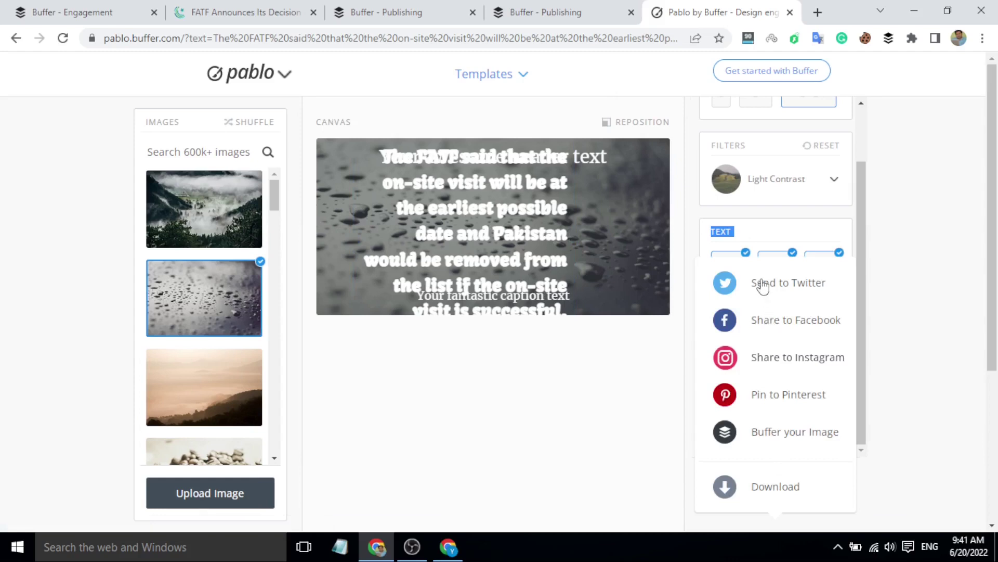
pyautogui.click(764, 333)
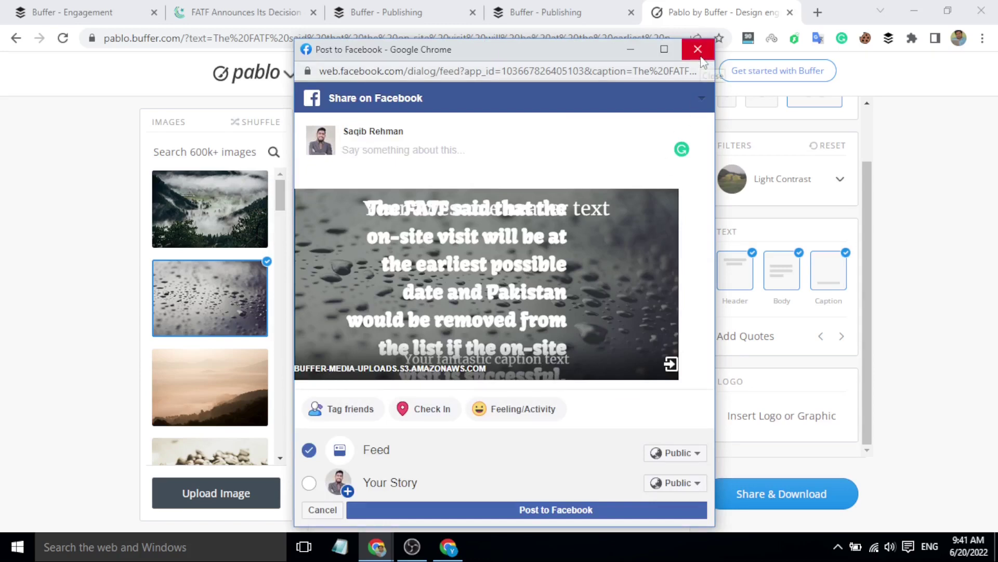
pyautogui.click(698, 50)
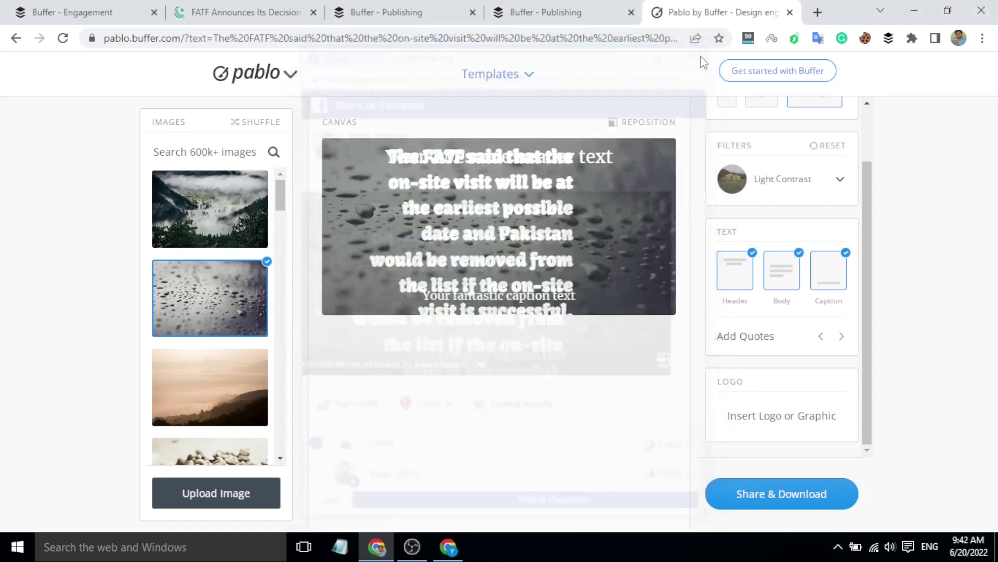
pyautogui.click(794, 499)
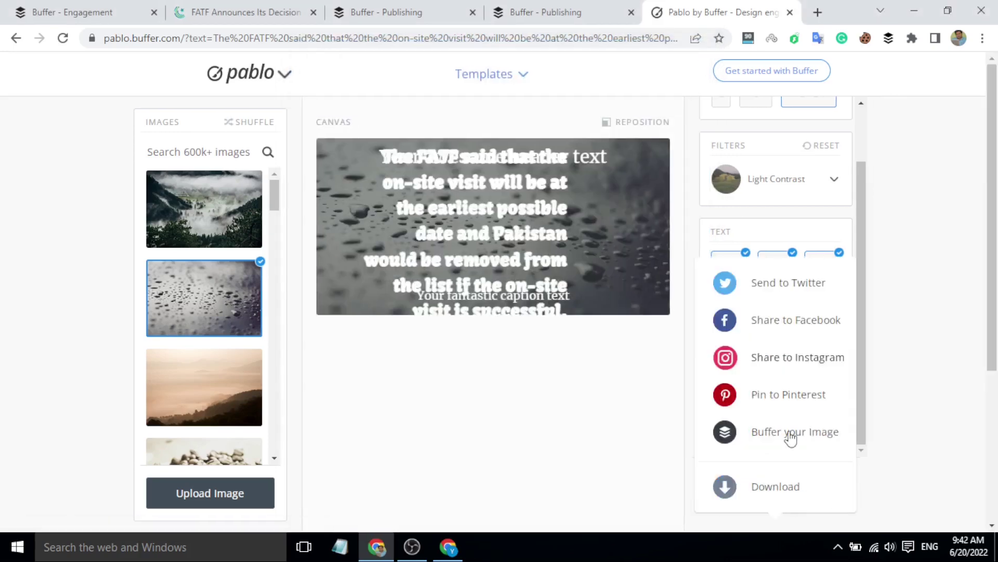
# - Load the quote image into Buffer's composer for Facebook, LinkedIn and Instagram, then close it unqueued
pyautogui.click(790, 437)
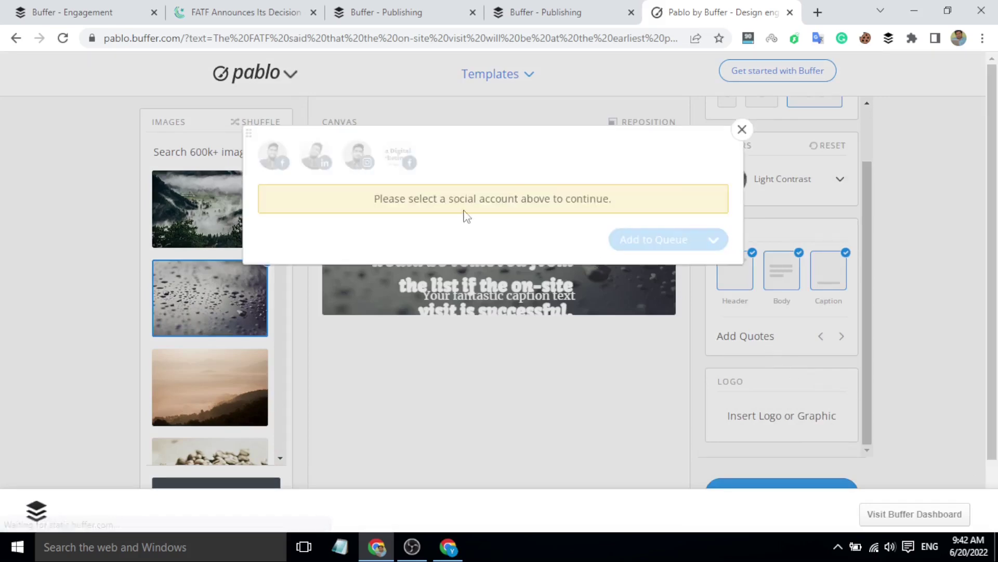
pyautogui.click(278, 156)
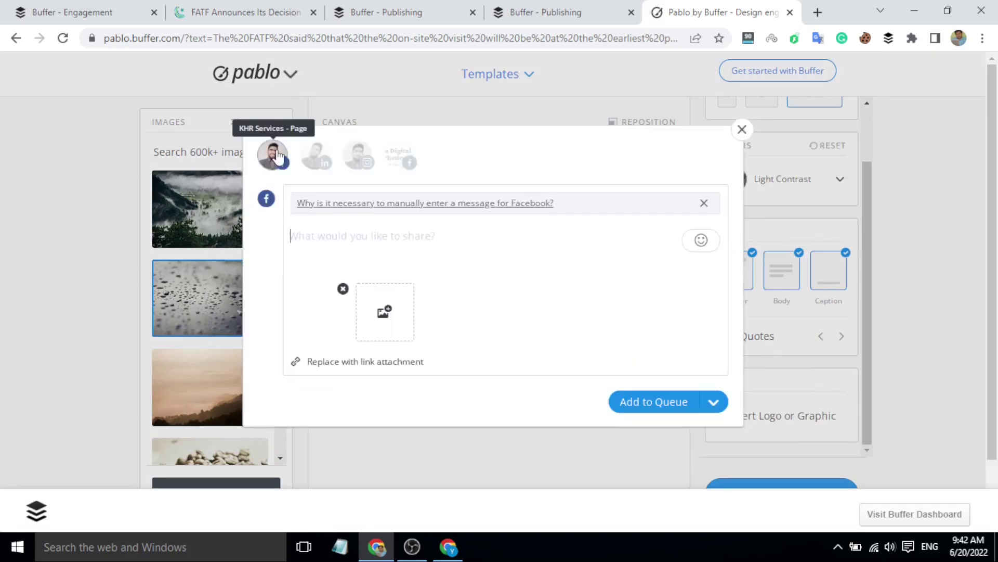
pyautogui.click(324, 170)
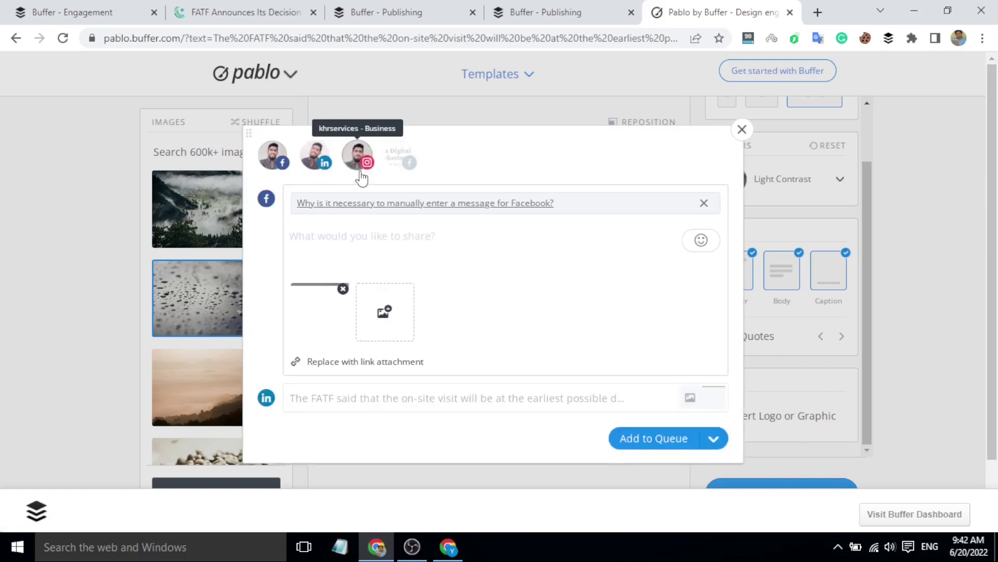
pyautogui.click(361, 168)
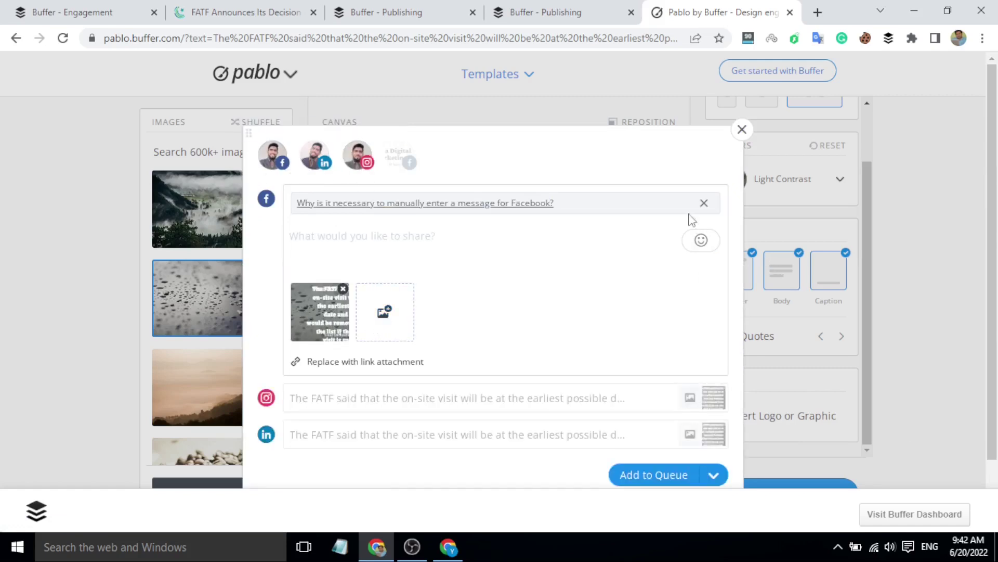
pyautogui.click(704, 203)
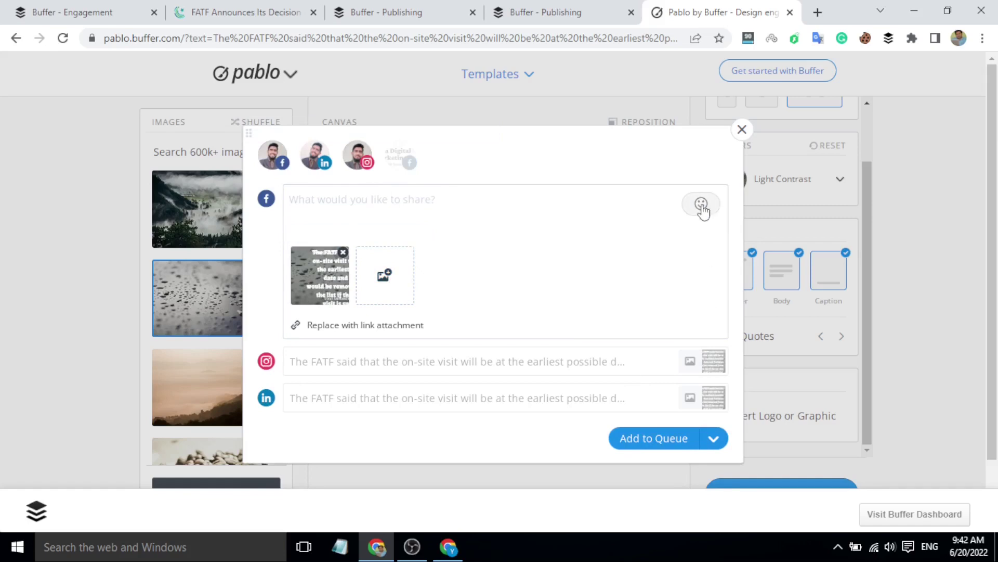
pyautogui.click(742, 129)
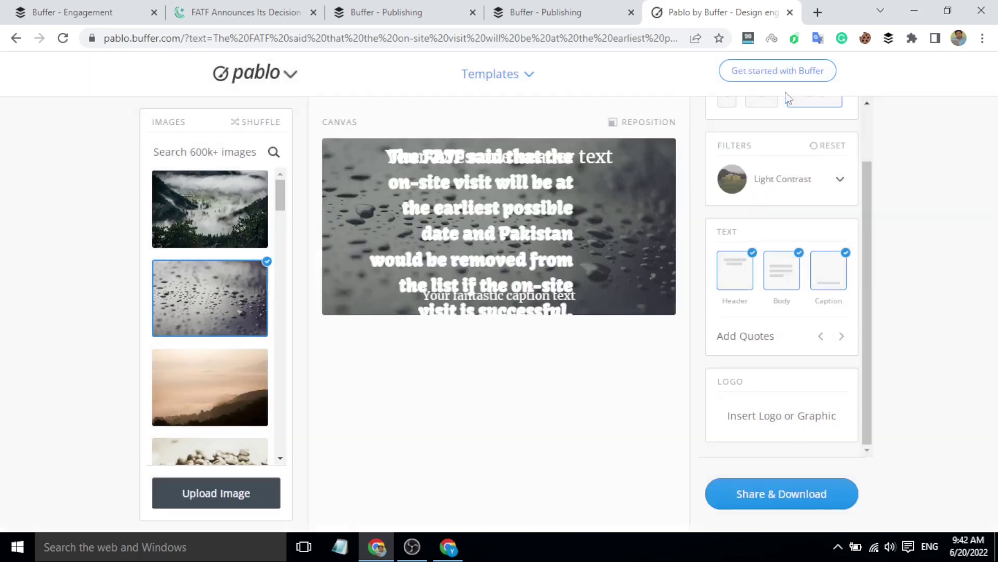
# - Browse Pablo's design templates list and close it
pyautogui.moveTo(868, 193); pyautogui.dragTo(878, 127)
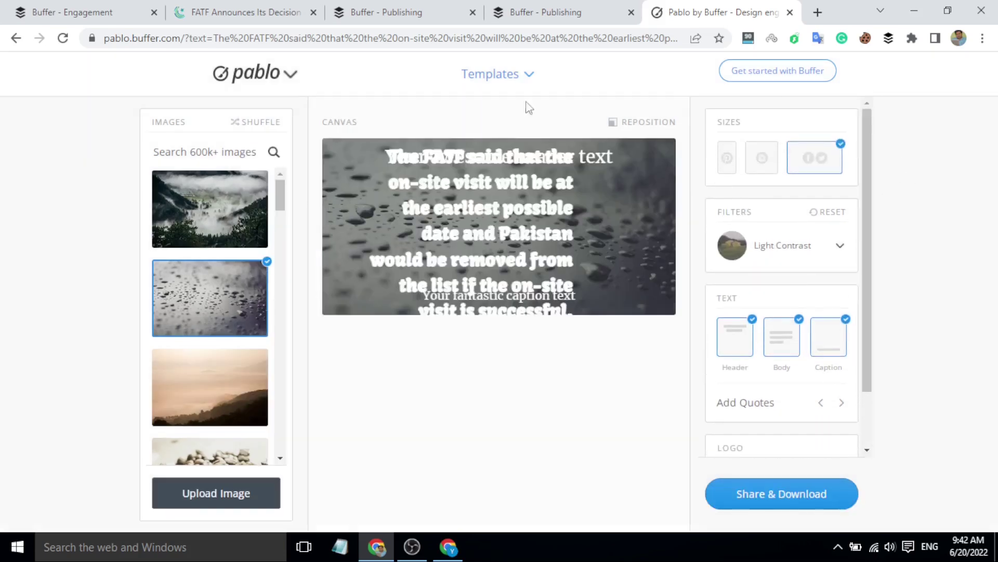
pyautogui.click(504, 82)
pyautogui.click(920, 179)
# - Close the Pablo and extra Buffer compose tabs, returning to the KHR Services queue
pyautogui.click(546, 12)
pyautogui.click(631, 13)
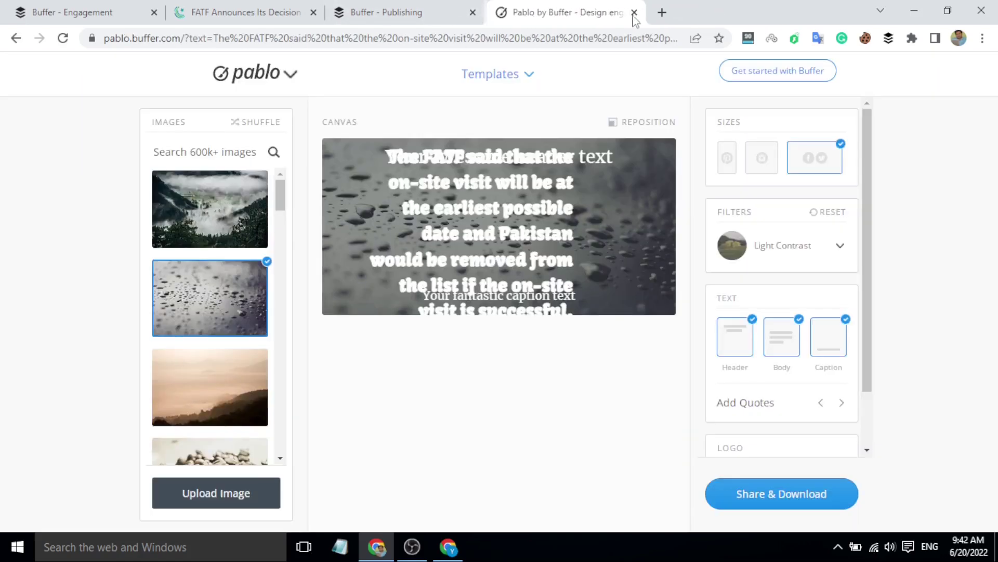
pyautogui.click(632, 13)
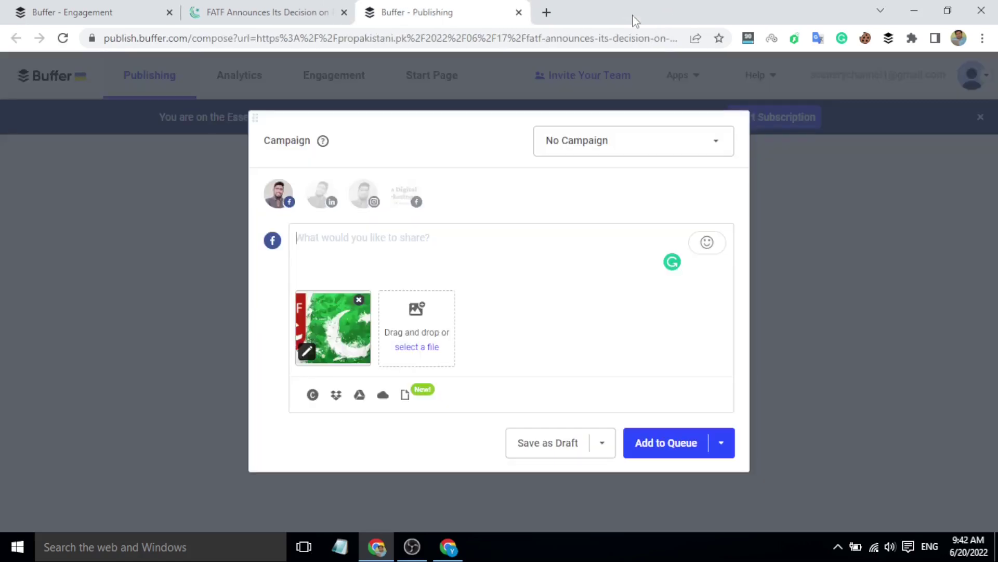
pyautogui.click(519, 12)
pyautogui.click(142, 9)
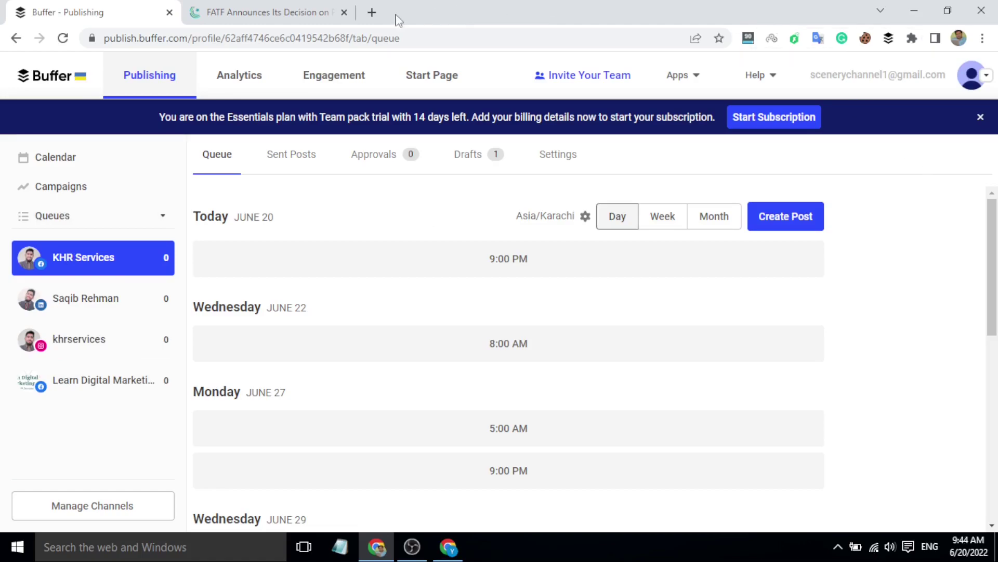
# - Generate a disposable email address on temp-mail.org and copy it
pyautogui.click(377, 15)
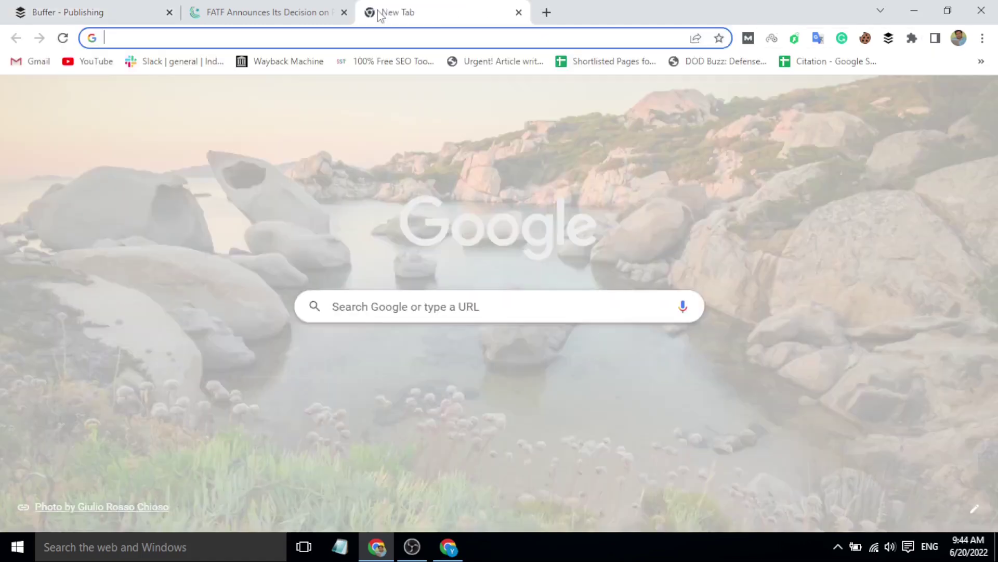
pyautogui.write('temp-mail.org/en/')
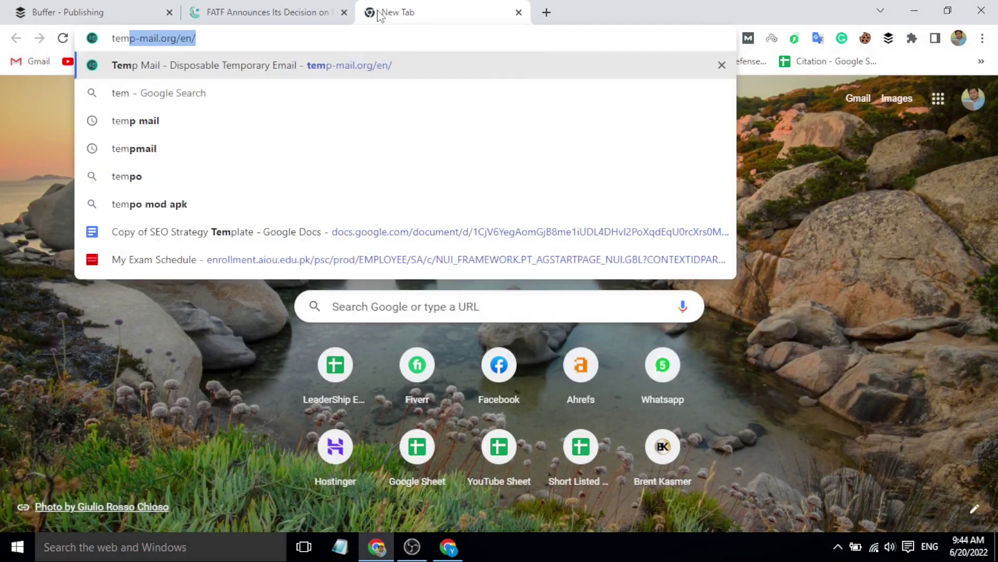
pyautogui.press('Return')
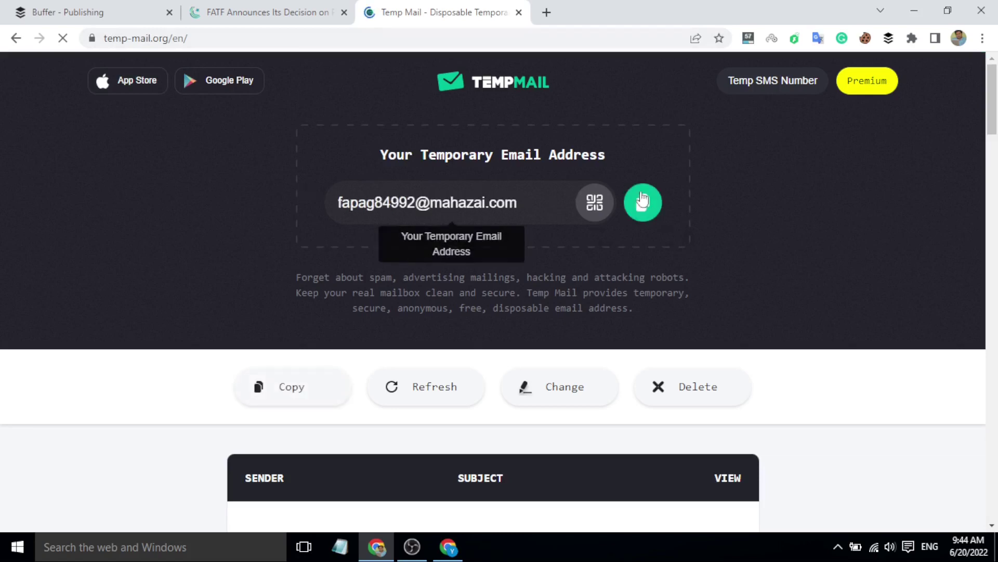
pyautogui.click(657, 207)
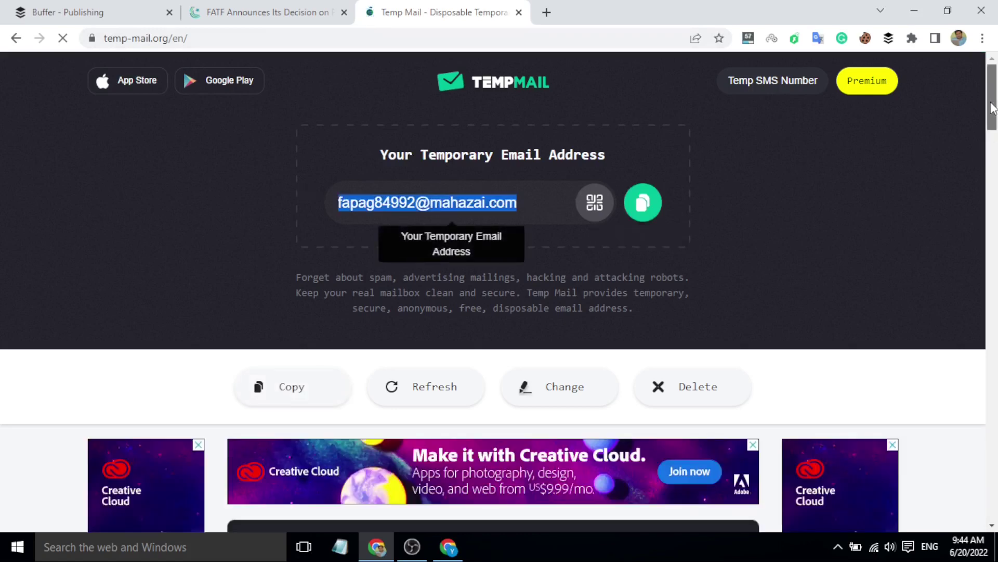
pyautogui.moveTo(992, 107); pyautogui.dragTo(813, 94)
pyautogui.click(72, 11)
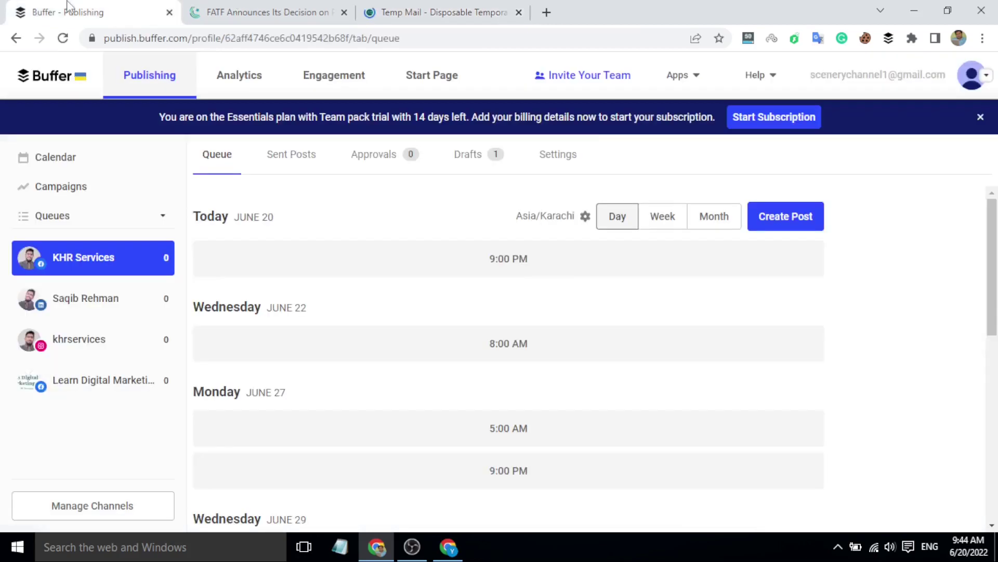
pyautogui.click(966, 78)
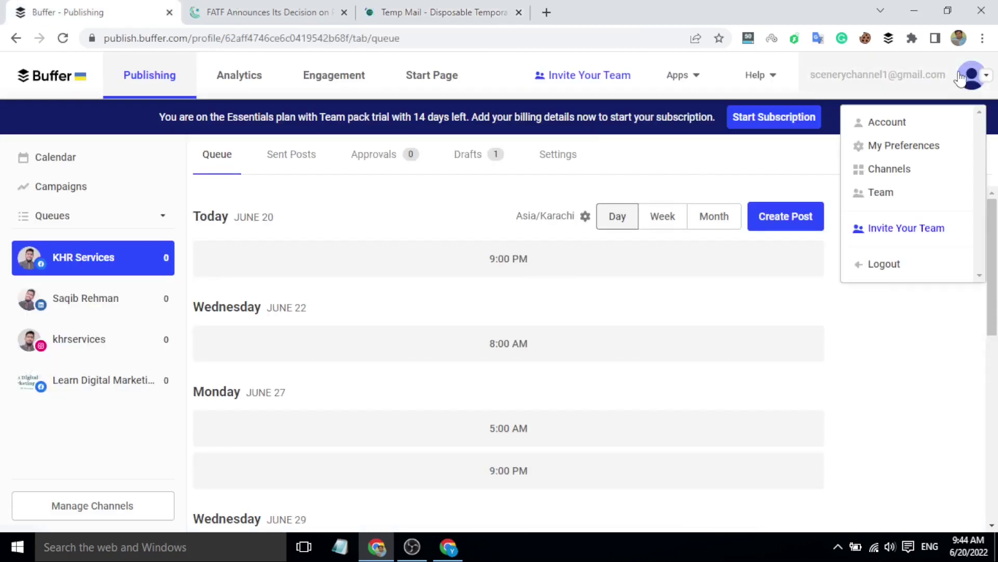
pyautogui.click(876, 314)
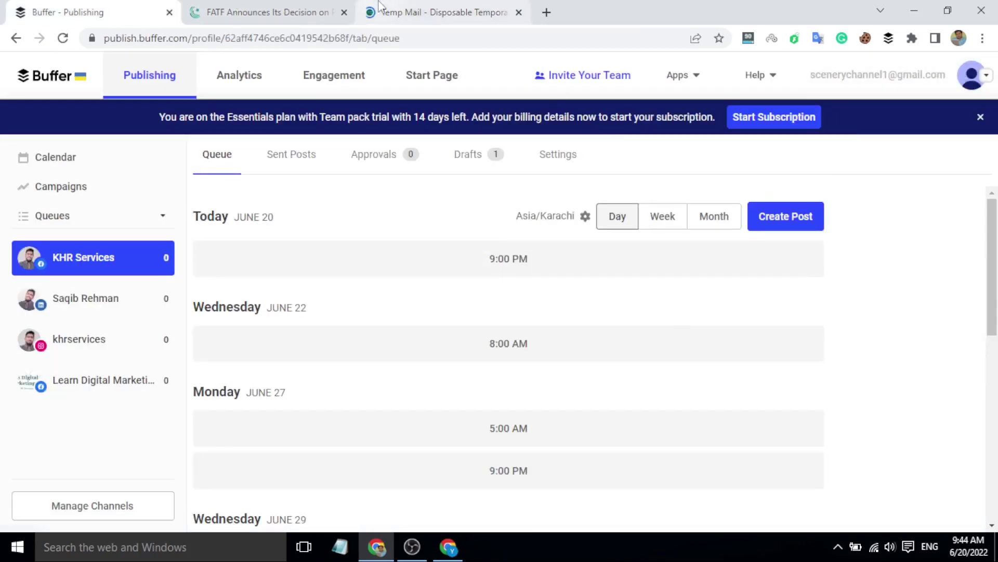
pyautogui.click(364, 8)
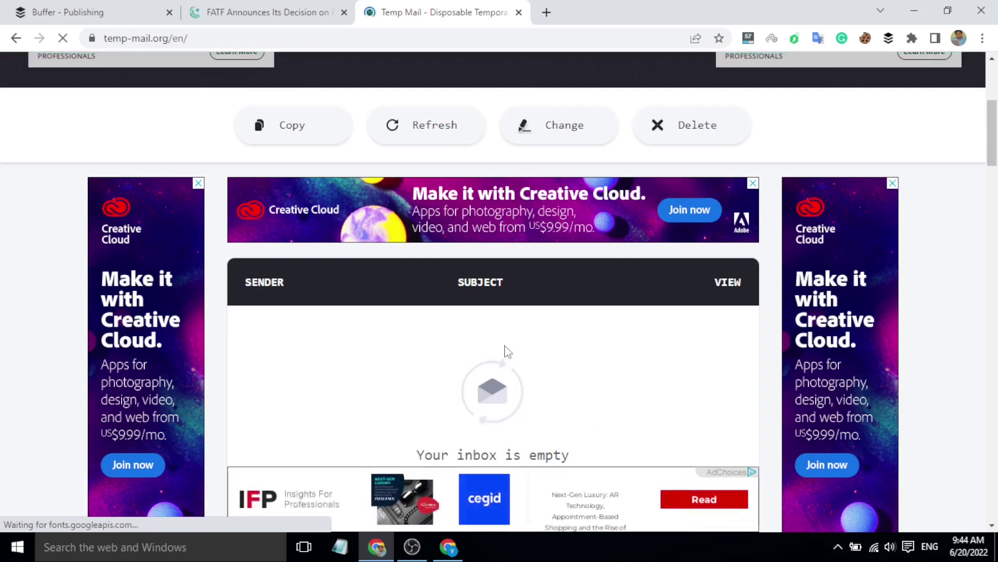
pyautogui.click(155, 7)
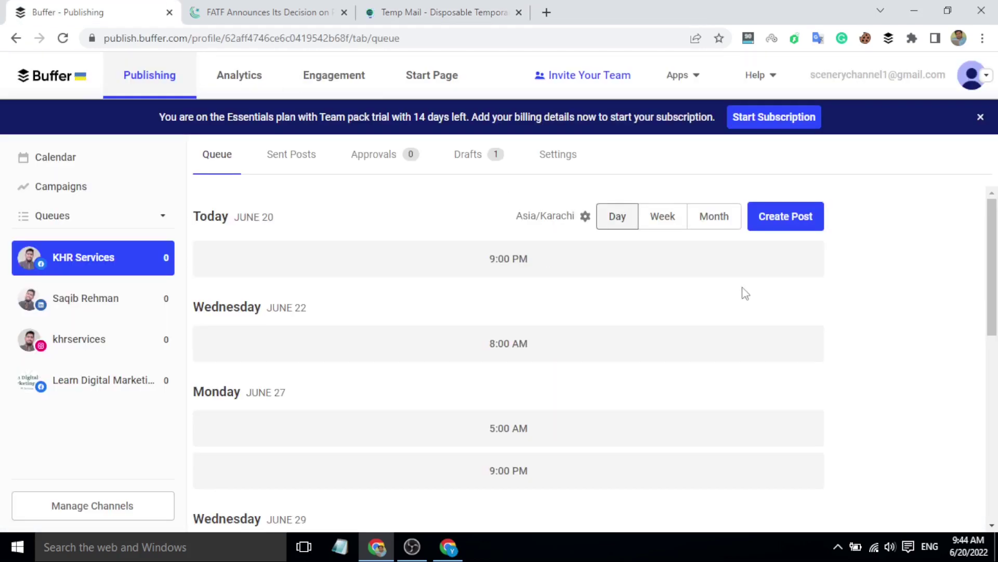